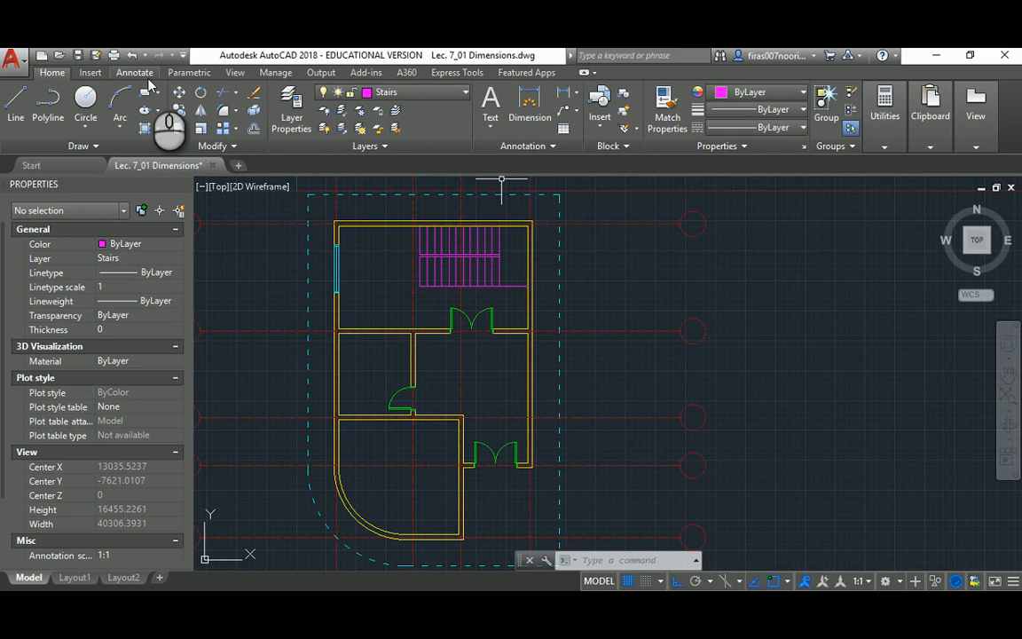
click(135, 72)
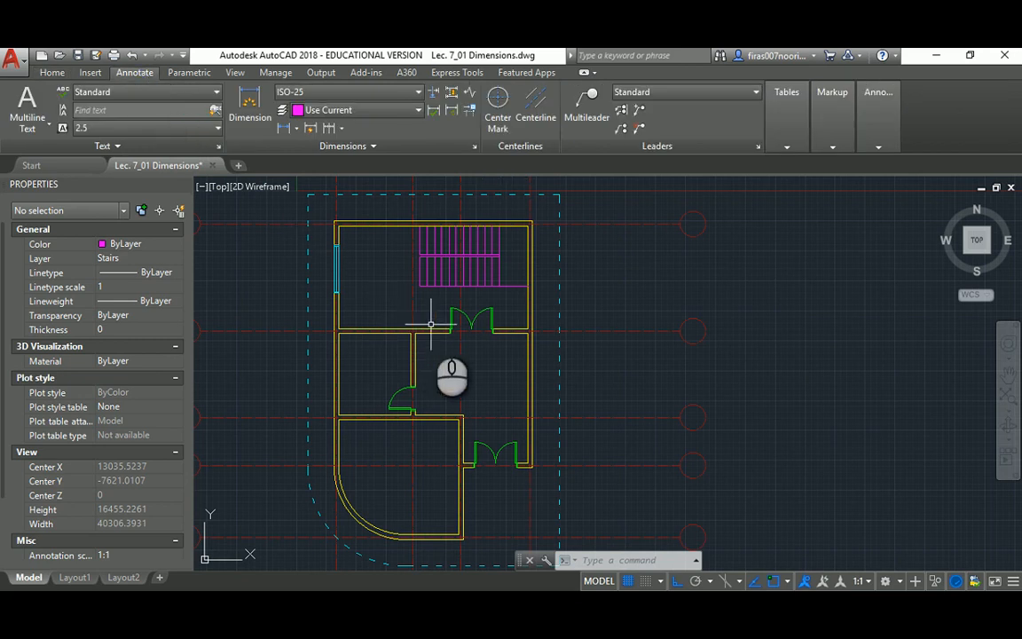
click(52, 73)
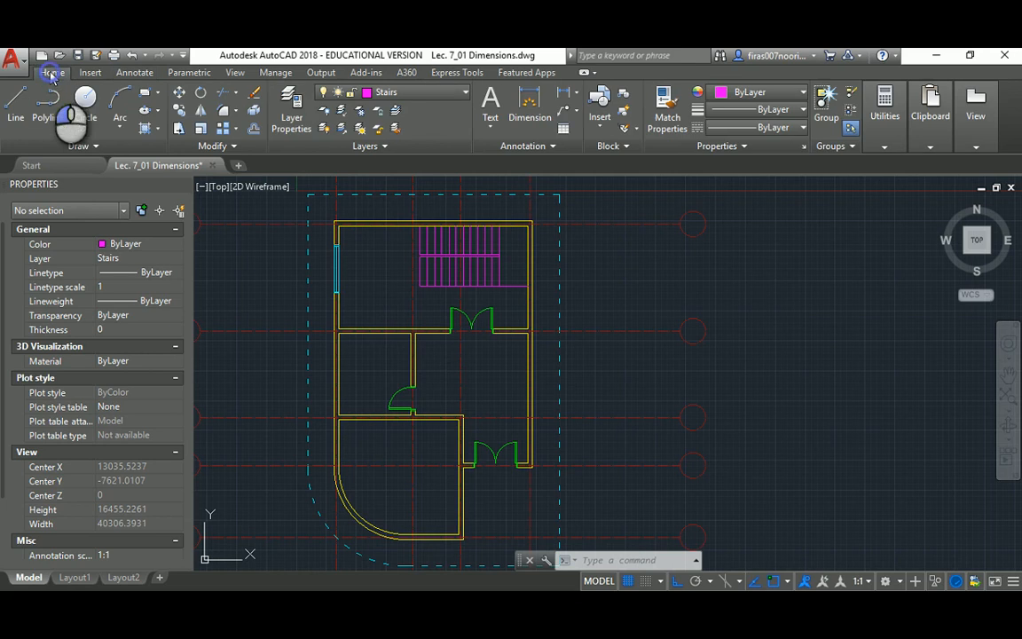
middle_drag(359, 250, 425, 313)
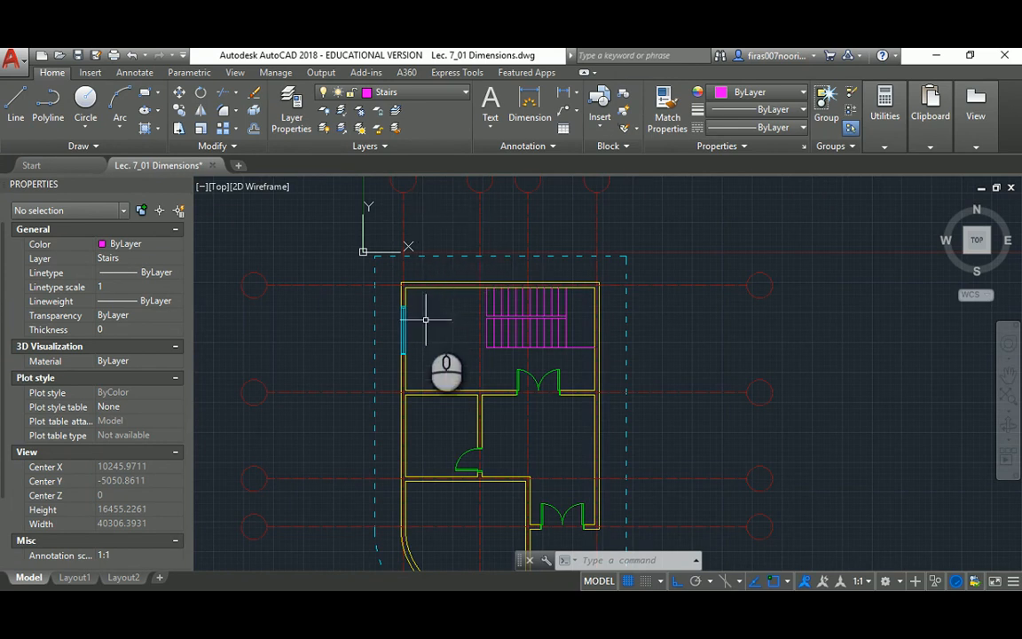
middle_drag(470, 422, 481, 253)
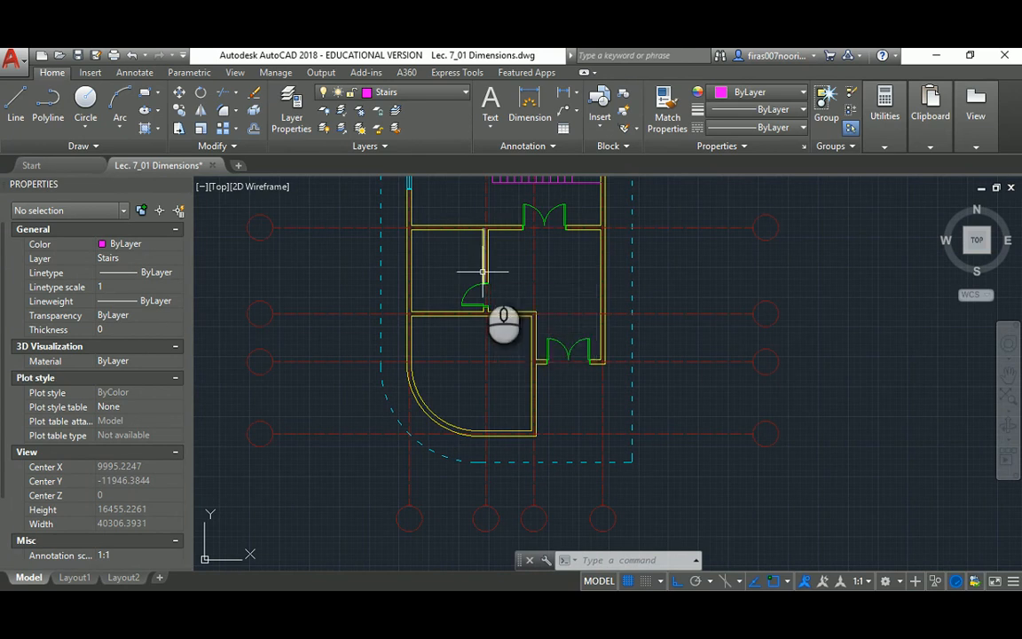
middle_drag(467, 243, 461, 369)
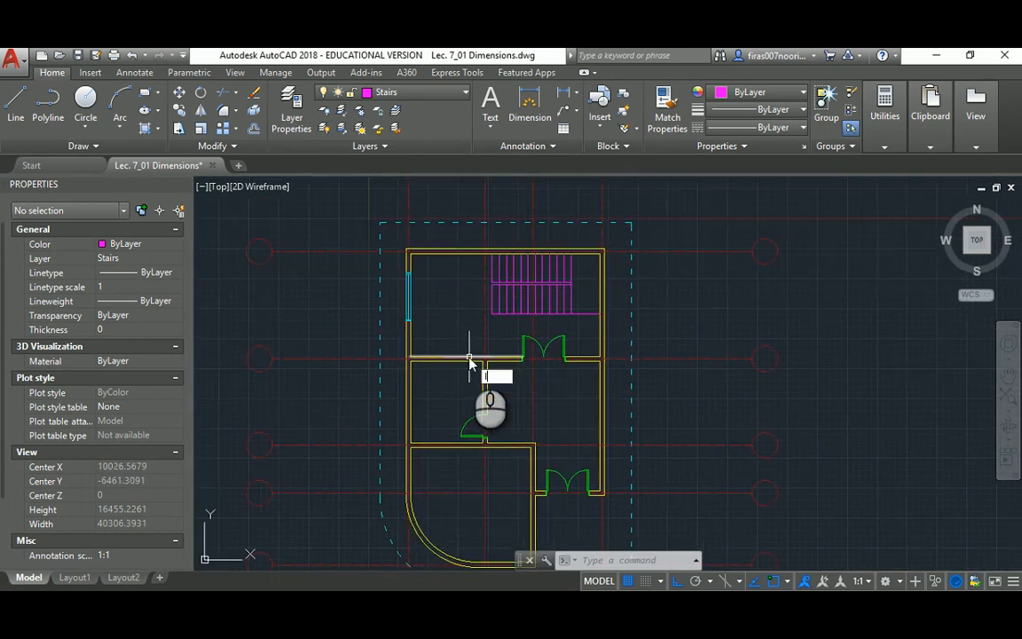
- Create a new layer named Dim and make it the current layer
key(Return)
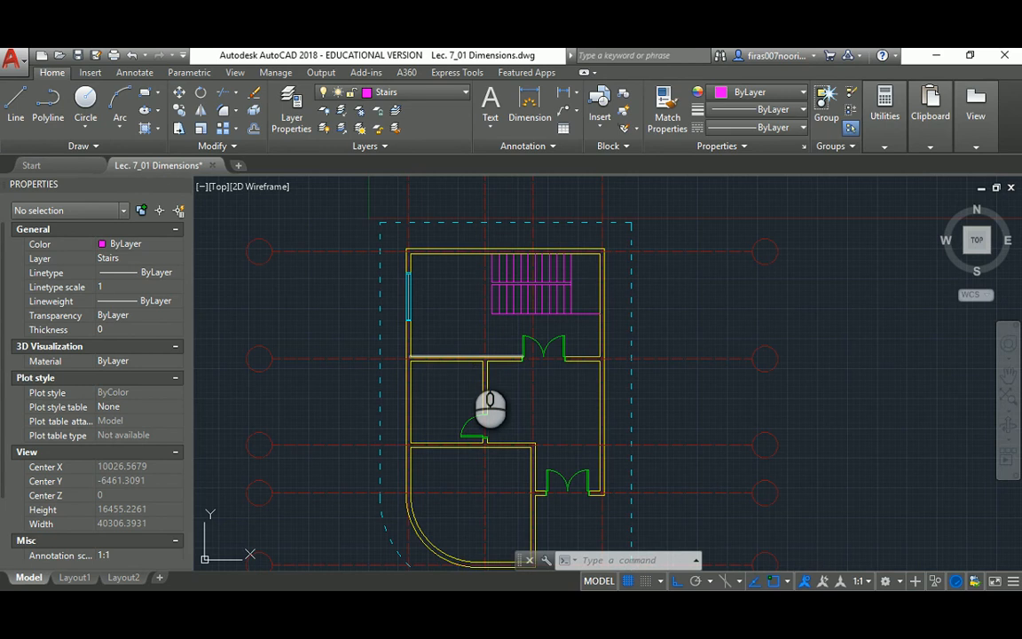
text(la)
key(Return)
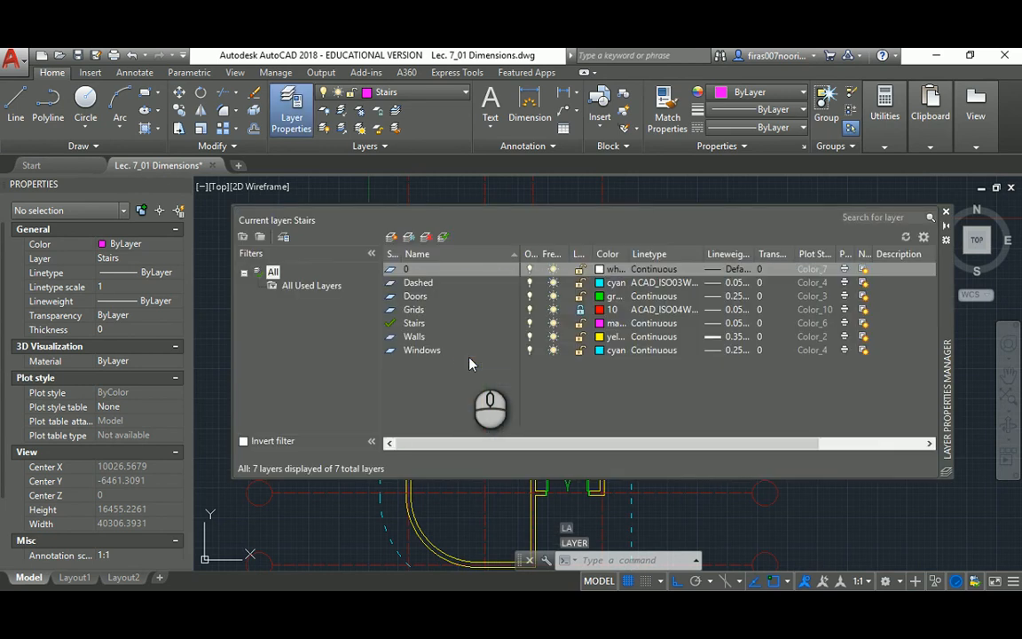
click(391, 237)
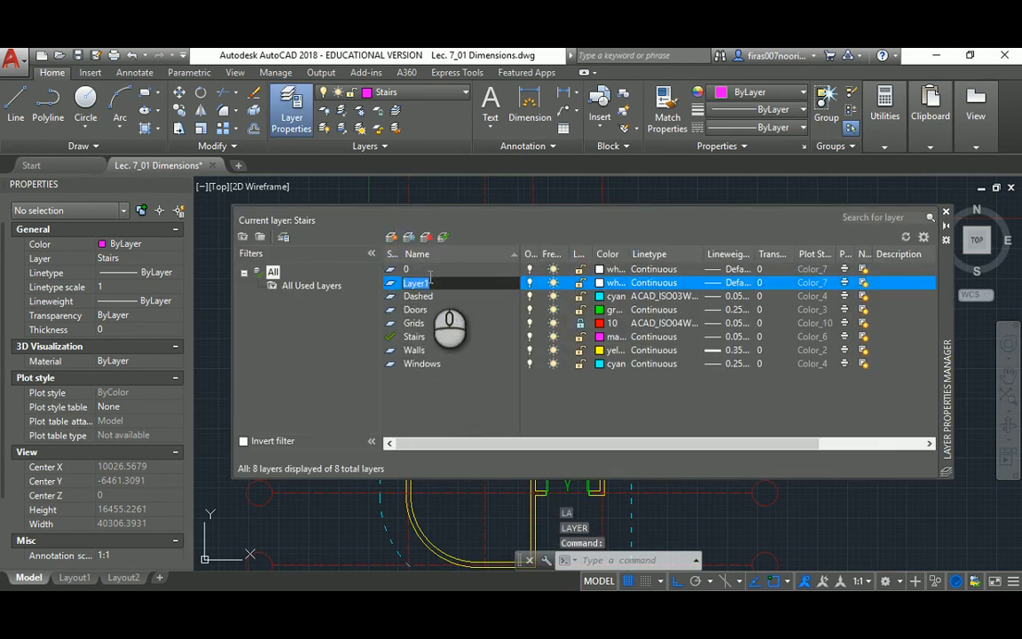
text(Dim)
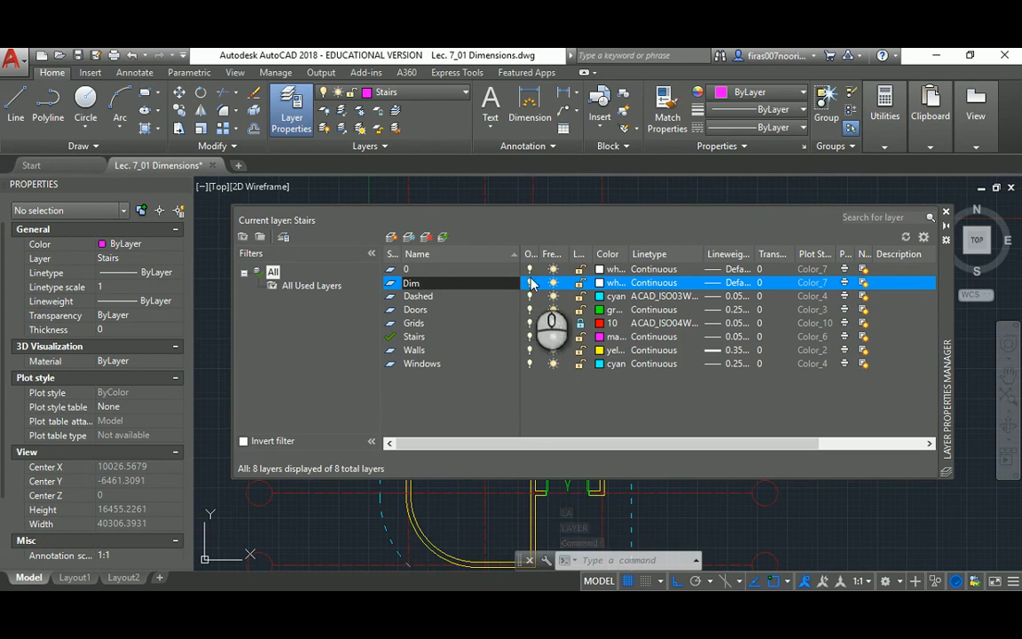
double_click(390, 284)
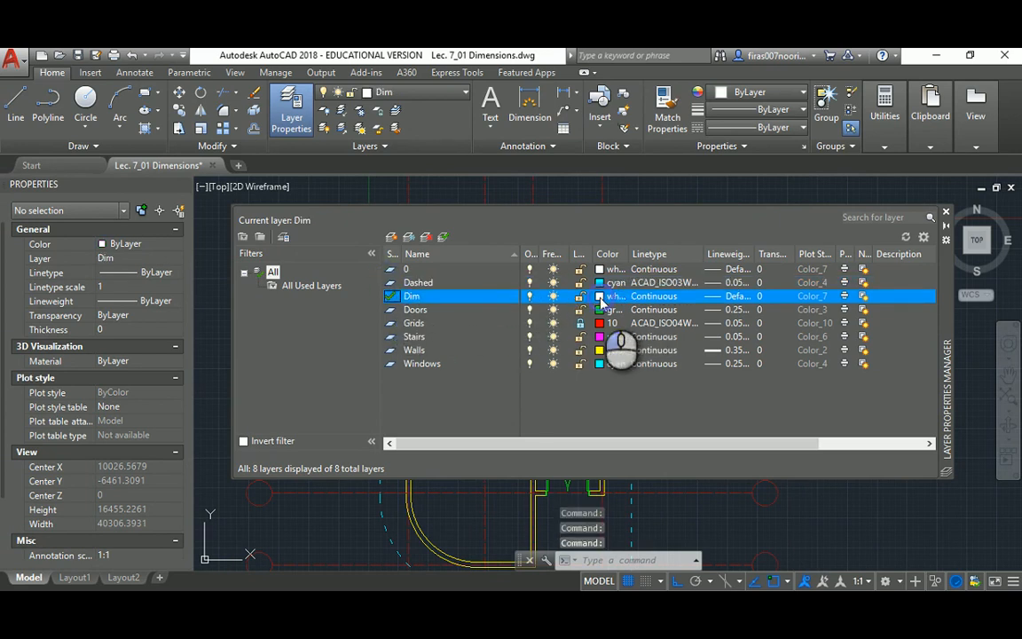
- Set the Dim layer's color to green and its lineweight to 0.15 mm, and close the layer manager
click(600, 296)
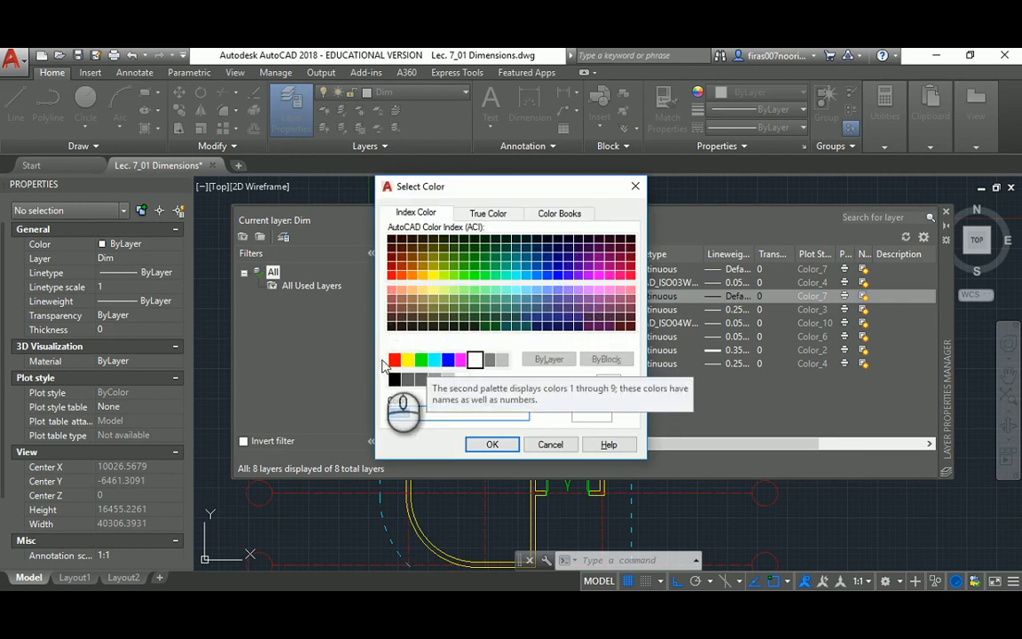
click(422, 359)
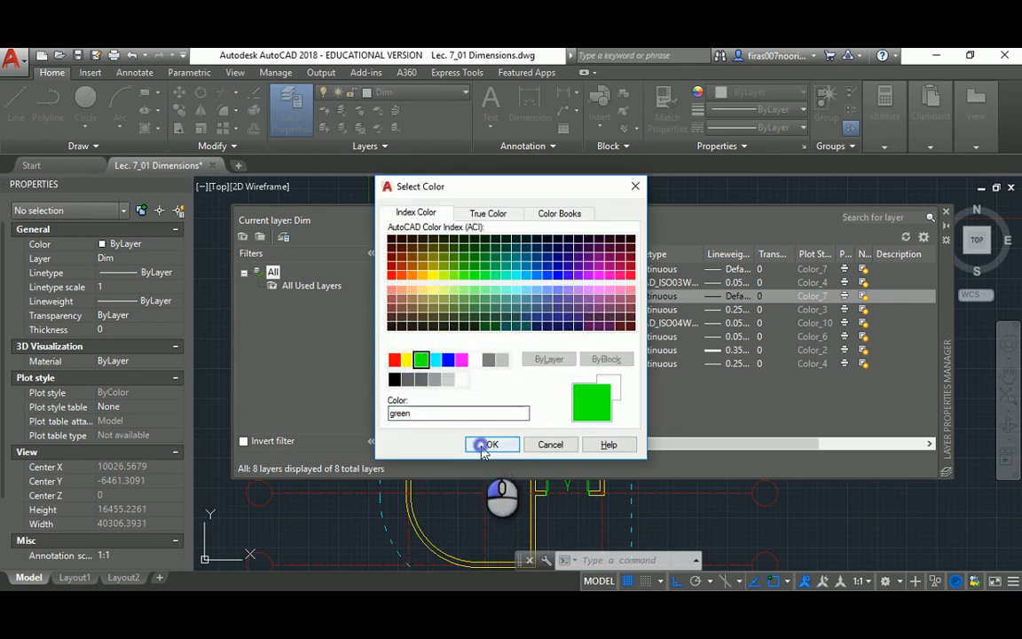
click(492, 444)
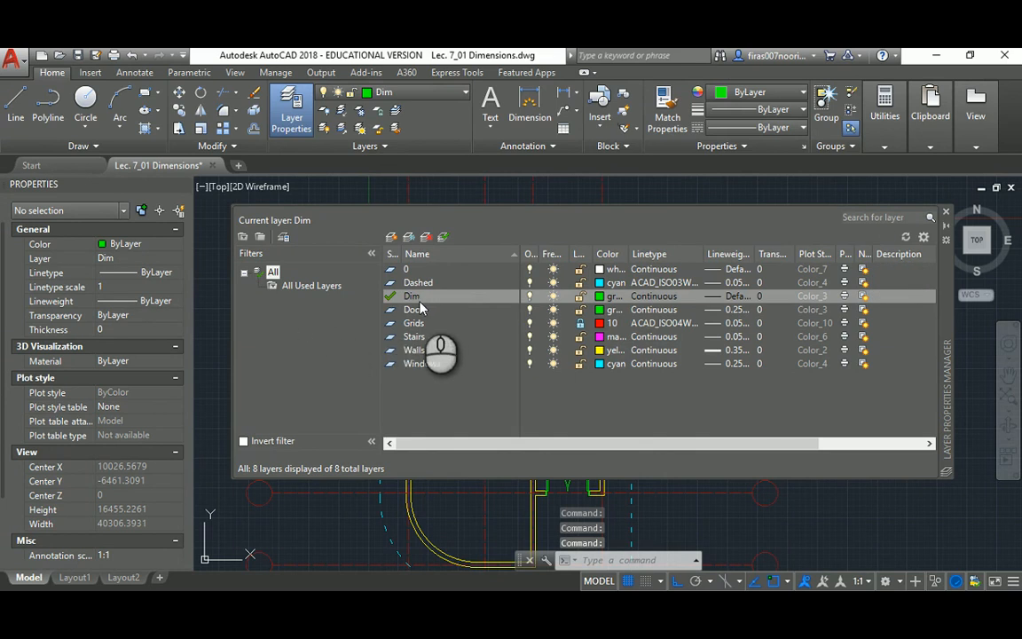
click(719, 297)
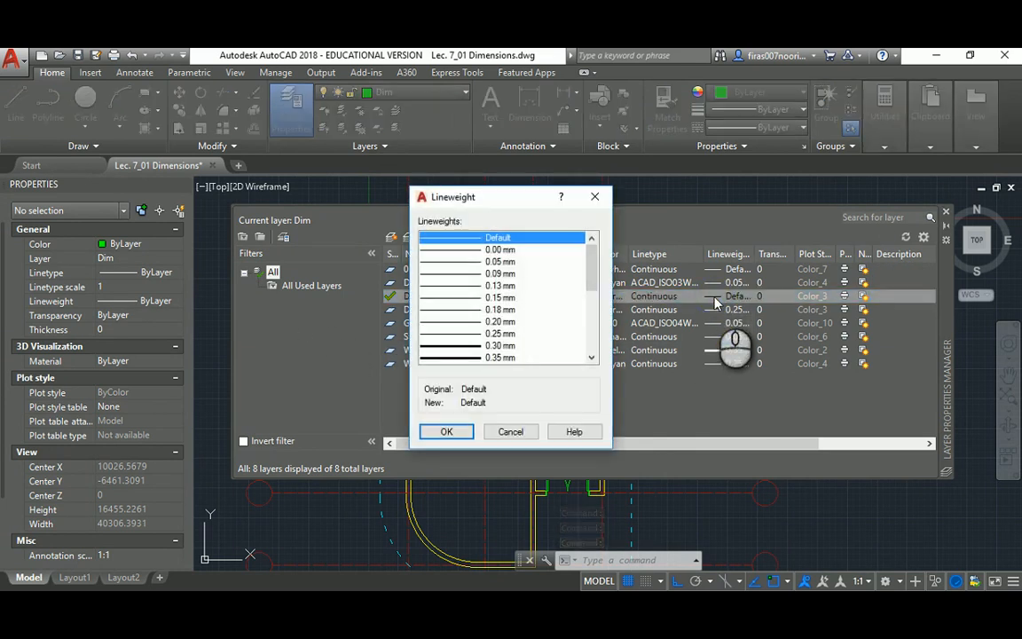
click(594, 196)
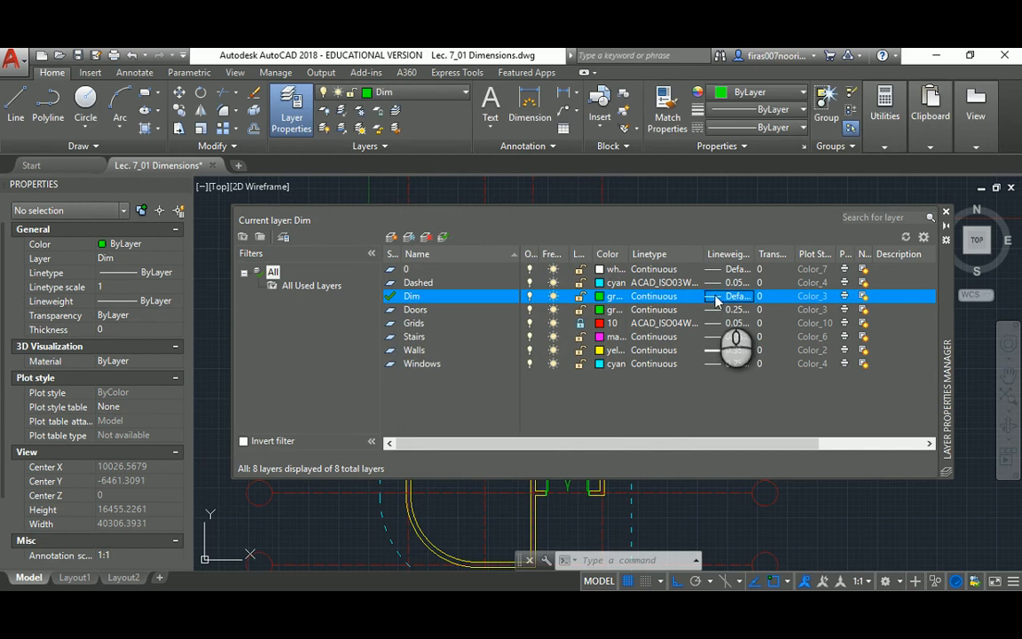
click(717, 298)
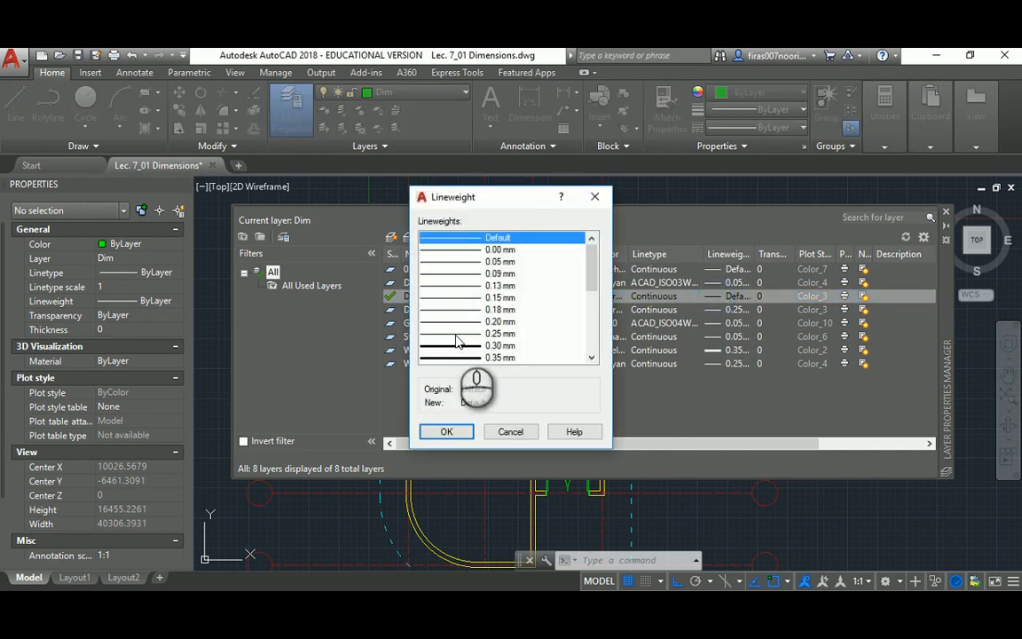
click(454, 300)
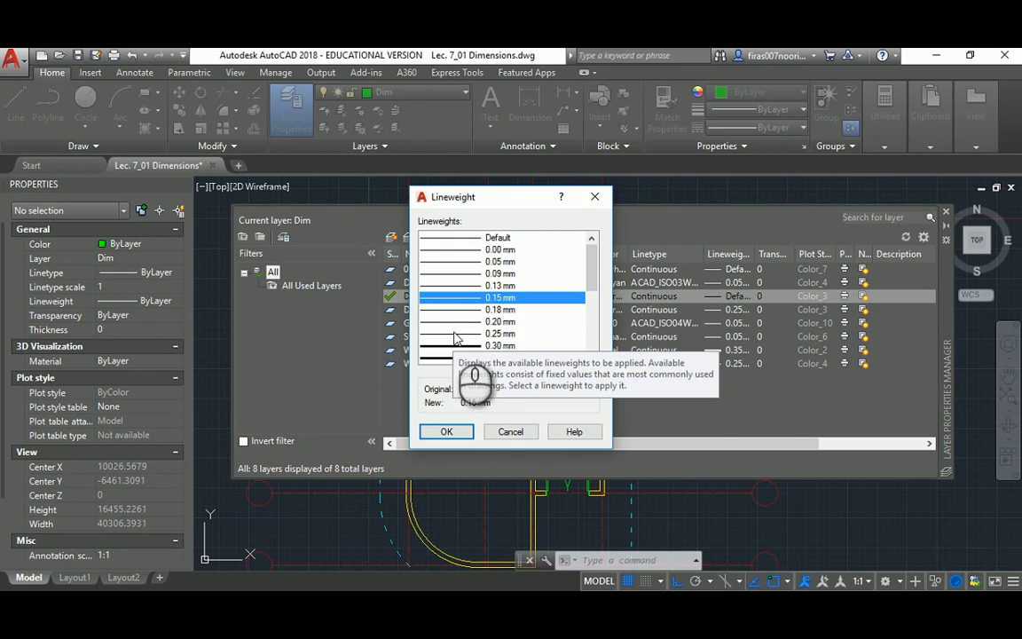
click(447, 431)
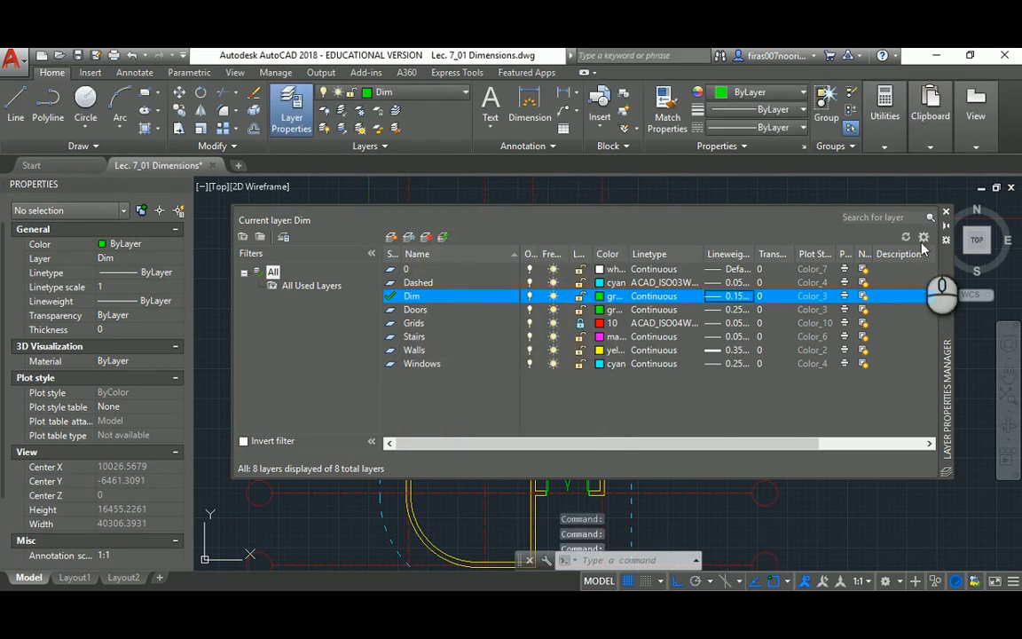
click(946, 212)
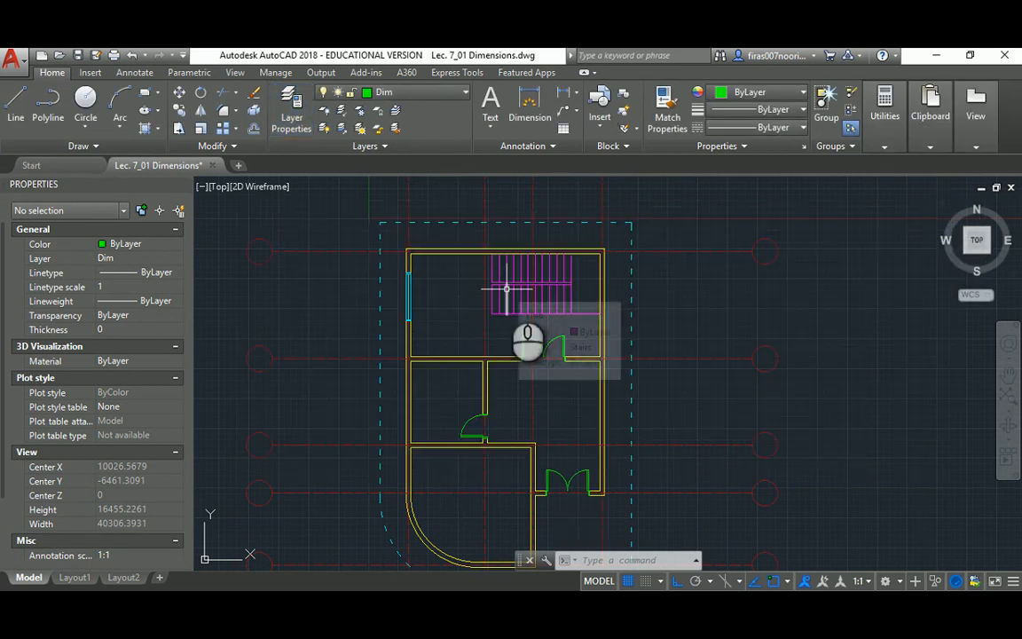
- Add a horizontal linear dimension between the two leftmost vertical grid lines, placed just below their bubbles above the plan
mouse_move(461, 235)
middle_down()
mouse_move(454, 376)
mouse_move(453, 257)
middle_up()
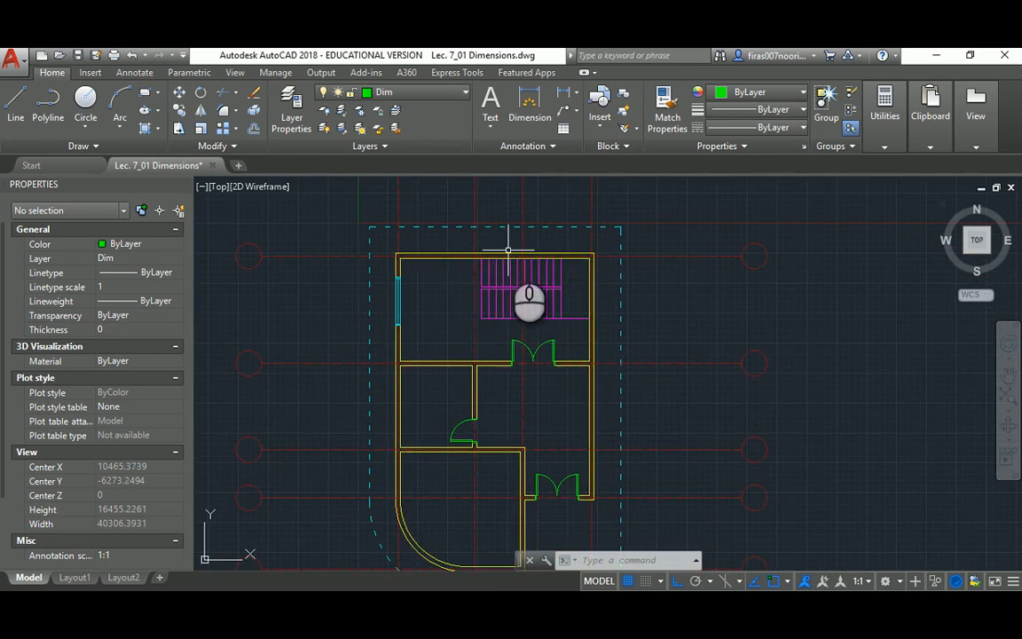
middle_drag(469, 380, 468, 434)
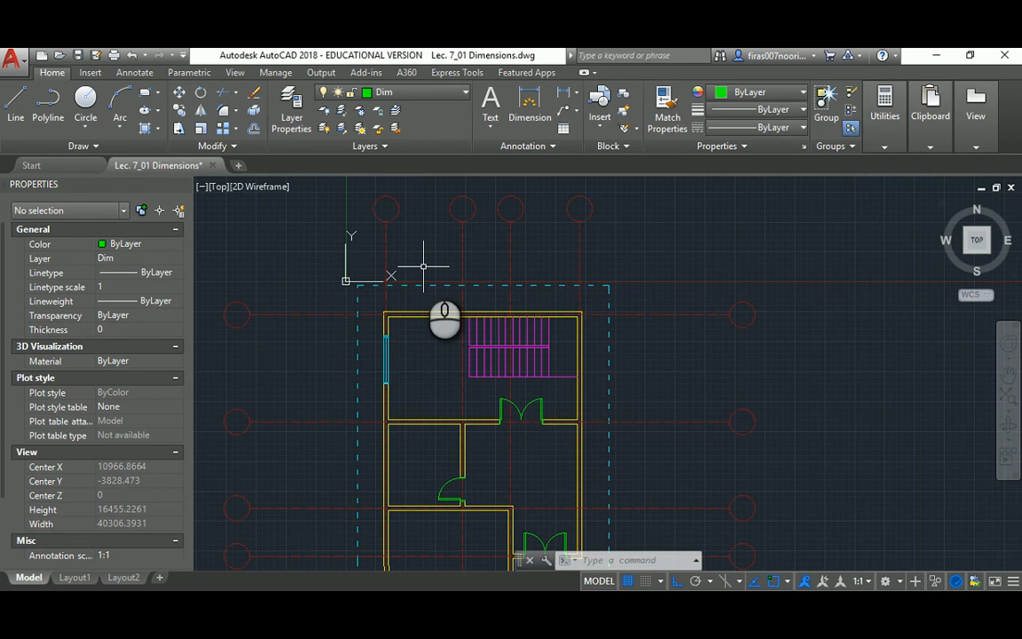
text(DLI)
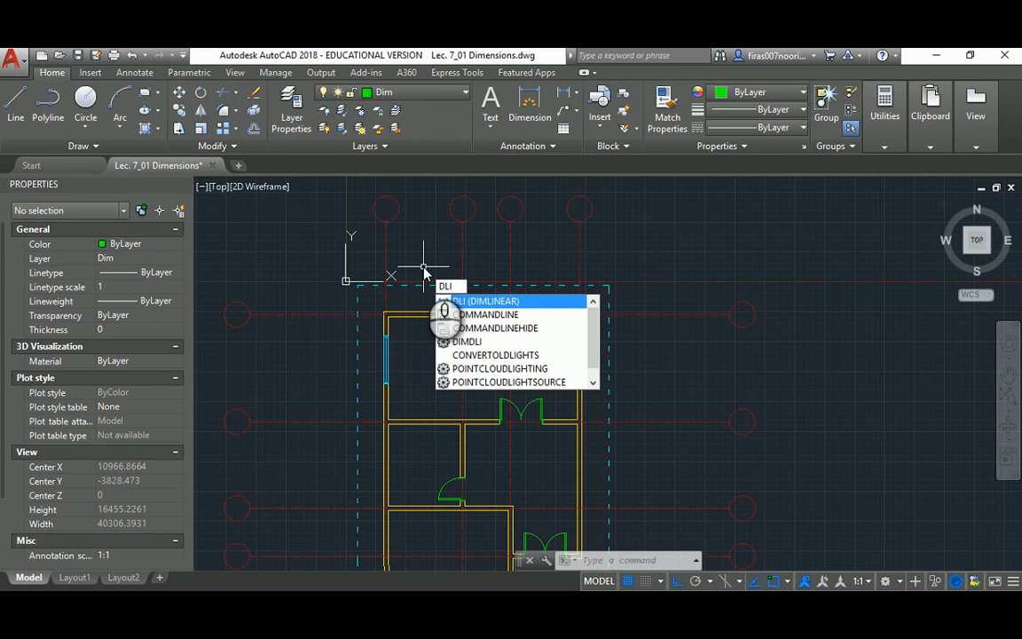
key(Return)
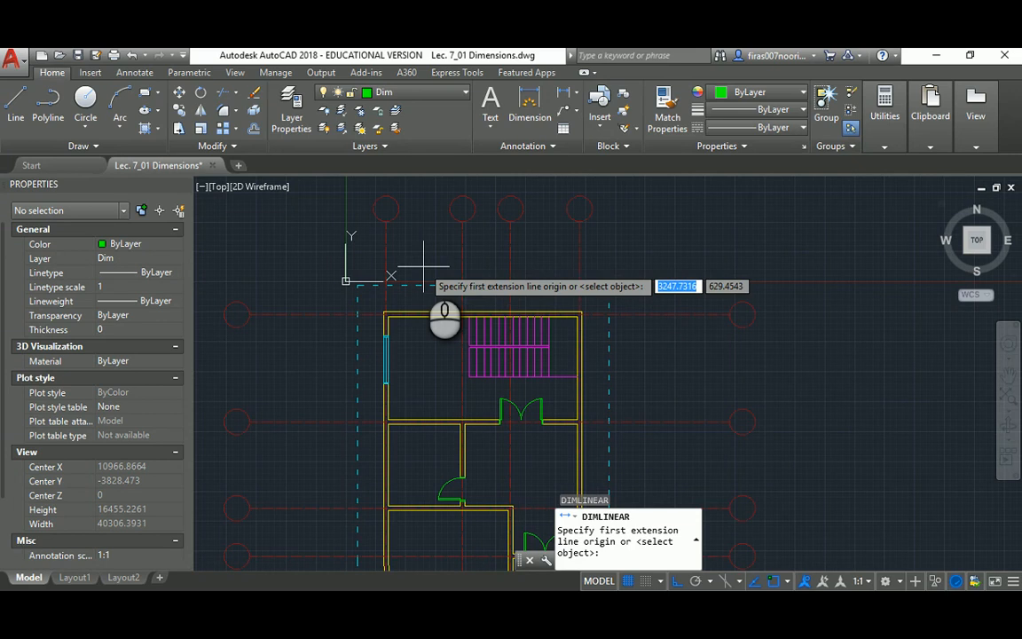
scroll(423, 266, up, 4)
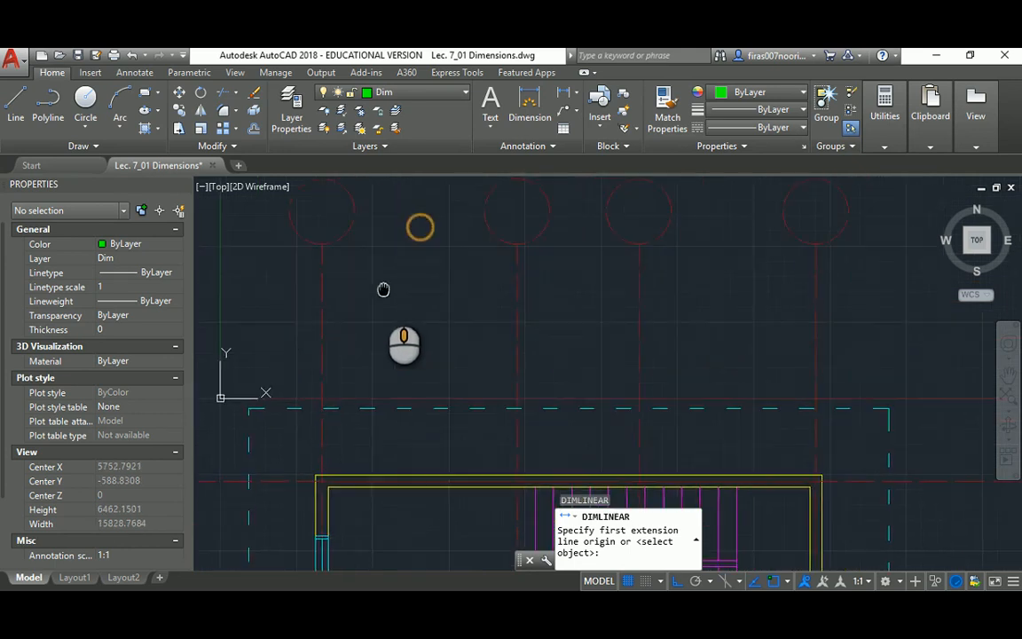
click(321, 248)
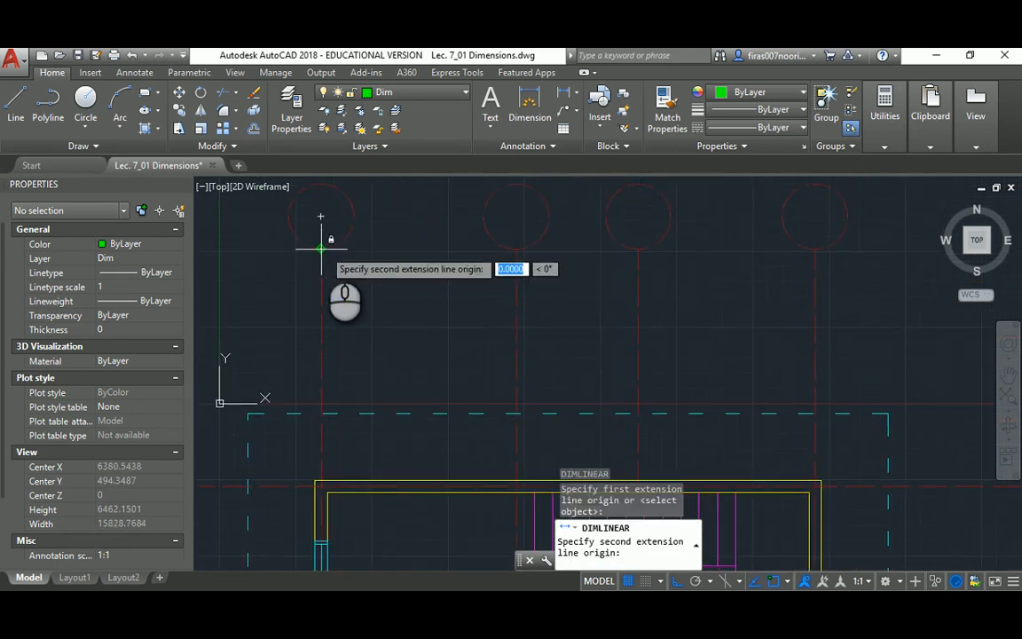
click(516, 248)
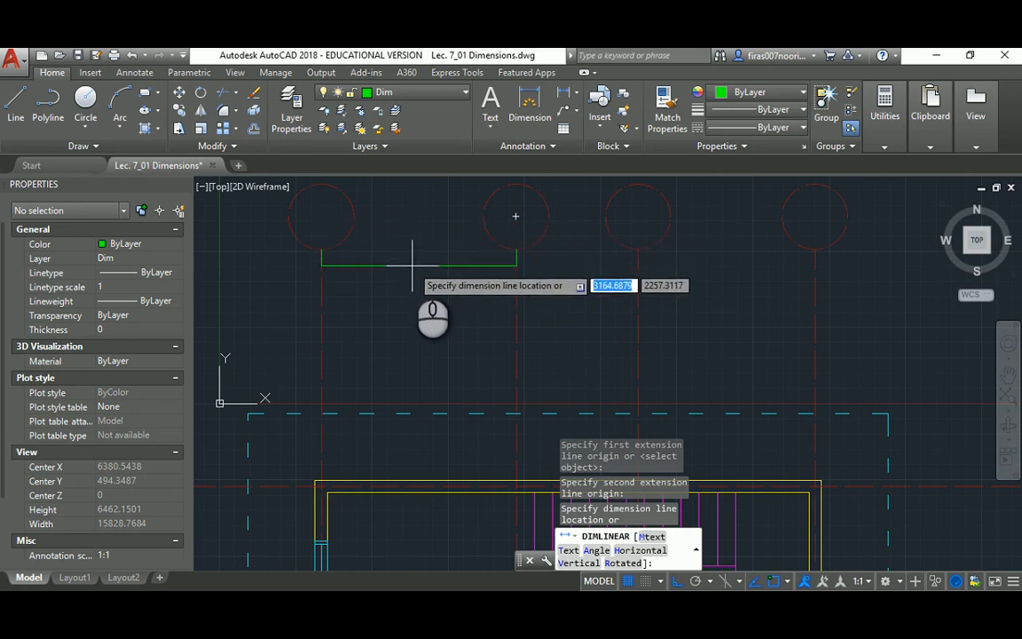
click(412, 264)
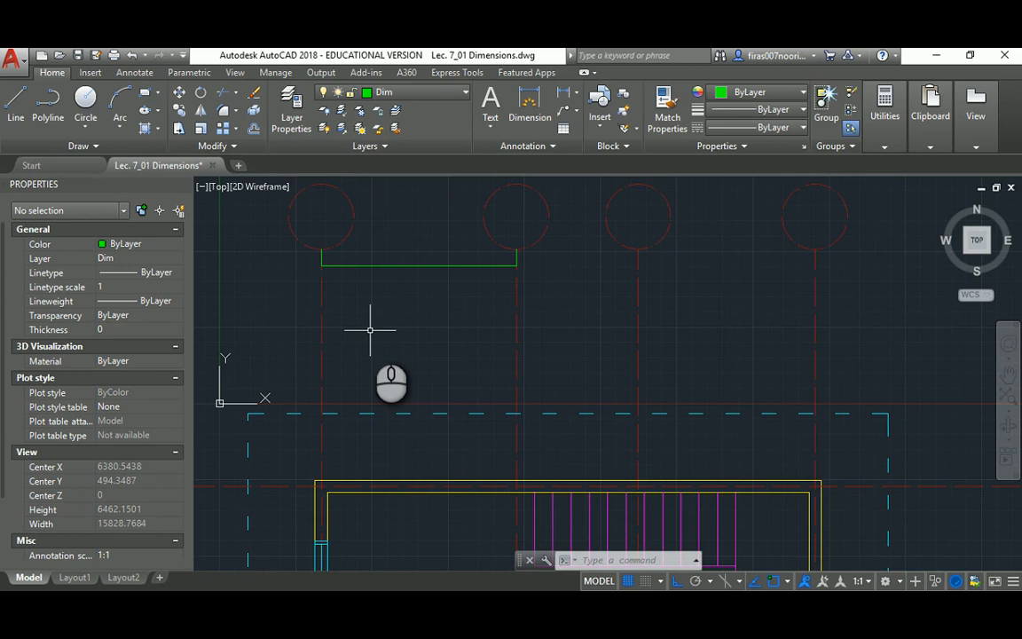
- Modify the ISO-25 dimension style to use an overall scale of 10, and inspect the grid dimension's text up close
text(d)
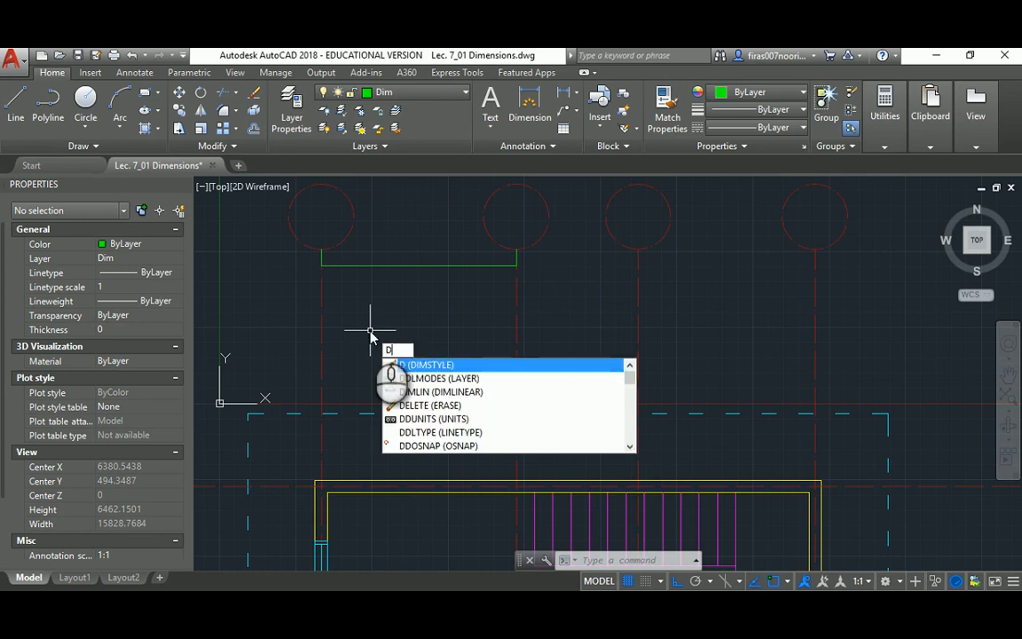
key(Return)
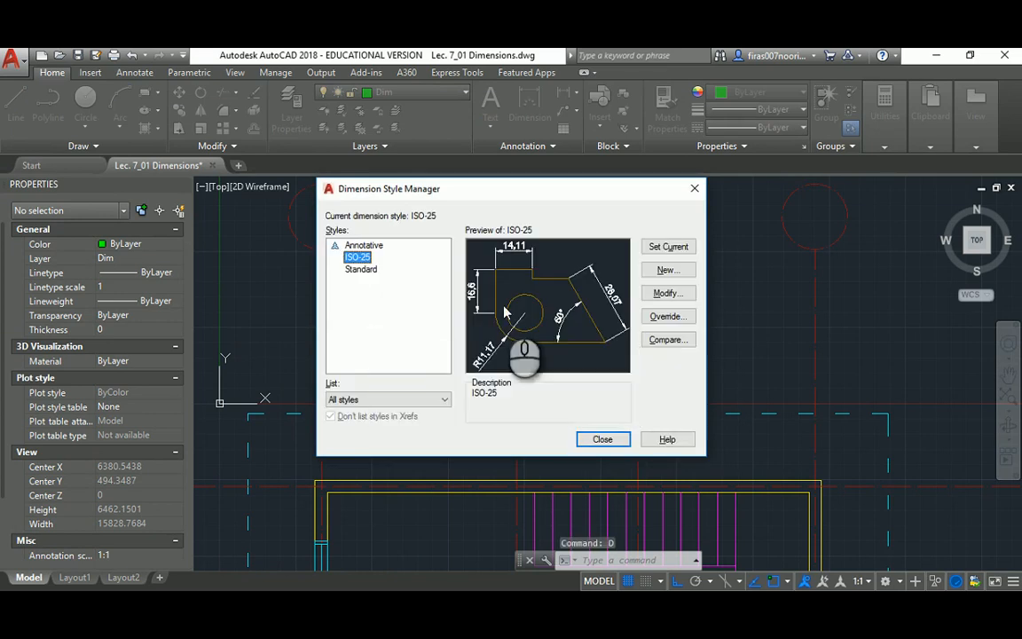
click(671, 295)
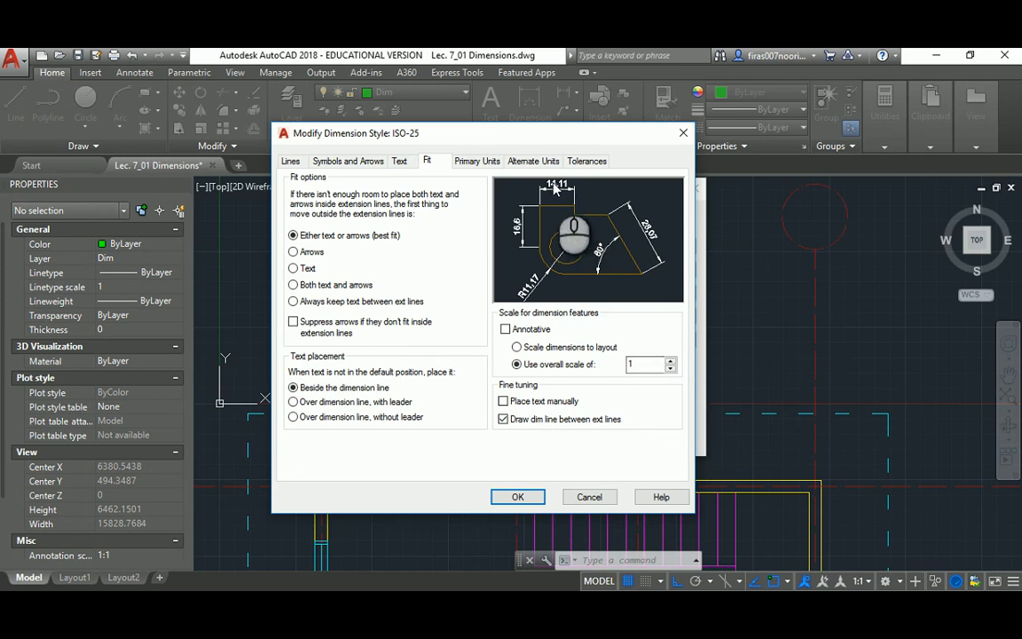
click(639, 364)
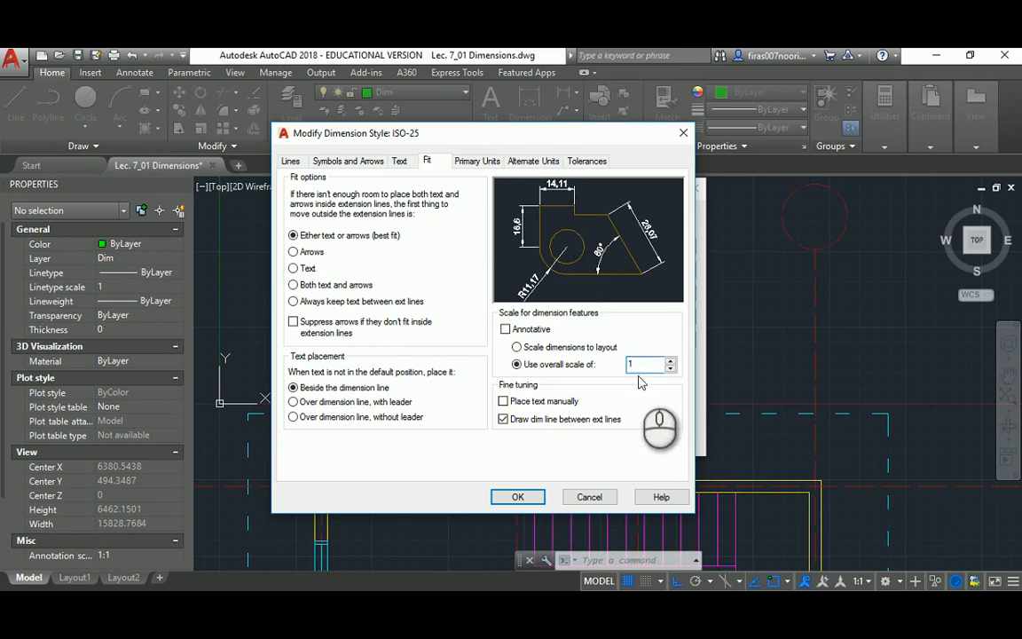
text(0)
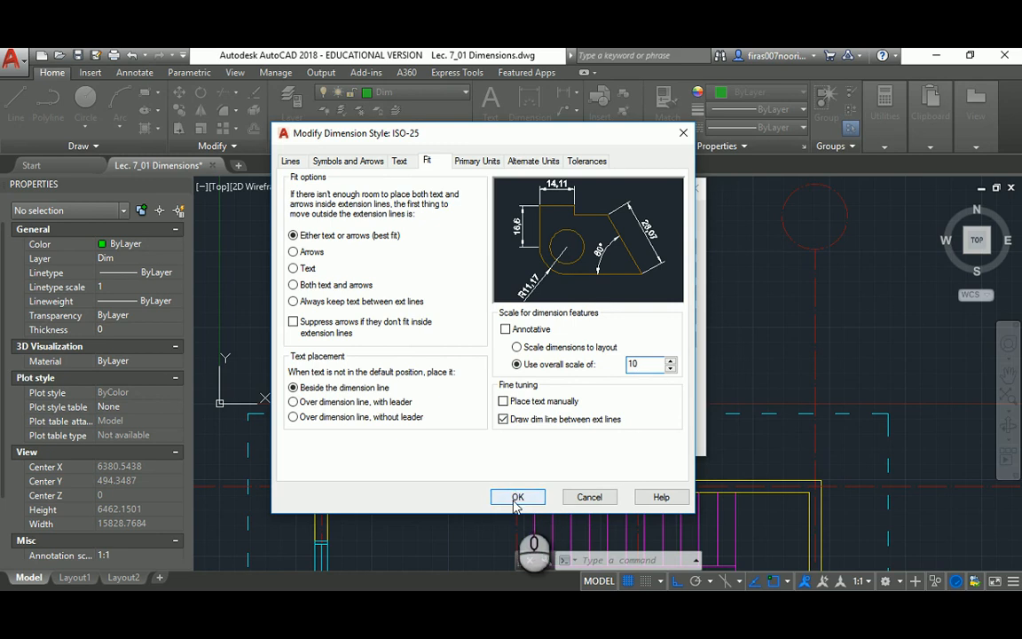
click(518, 497)
click(602, 439)
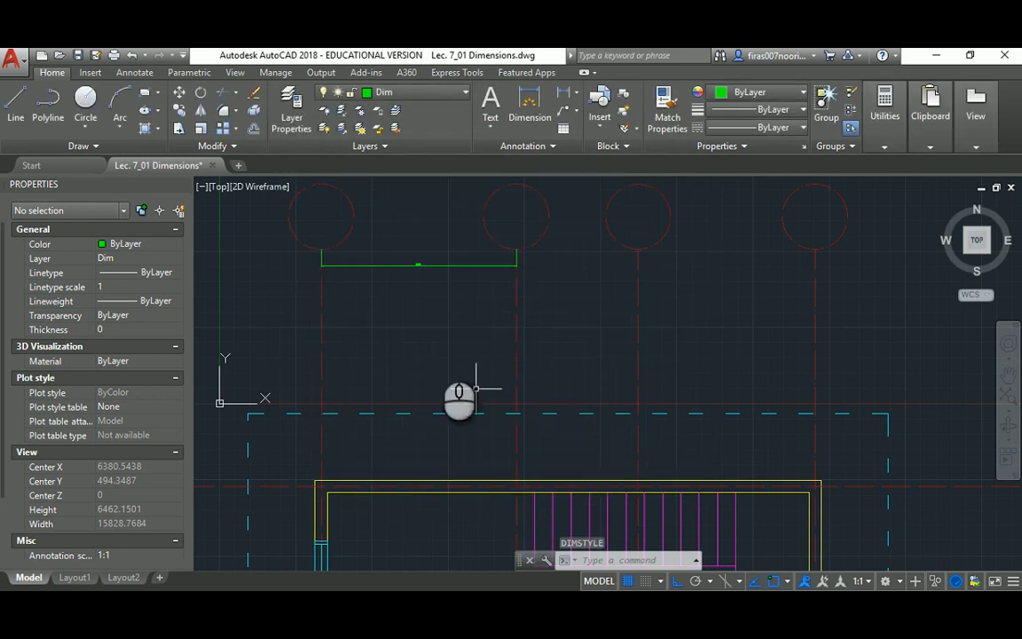
scroll(316, 237, up, 2)
middle_drag(371, 246, 375, 281)
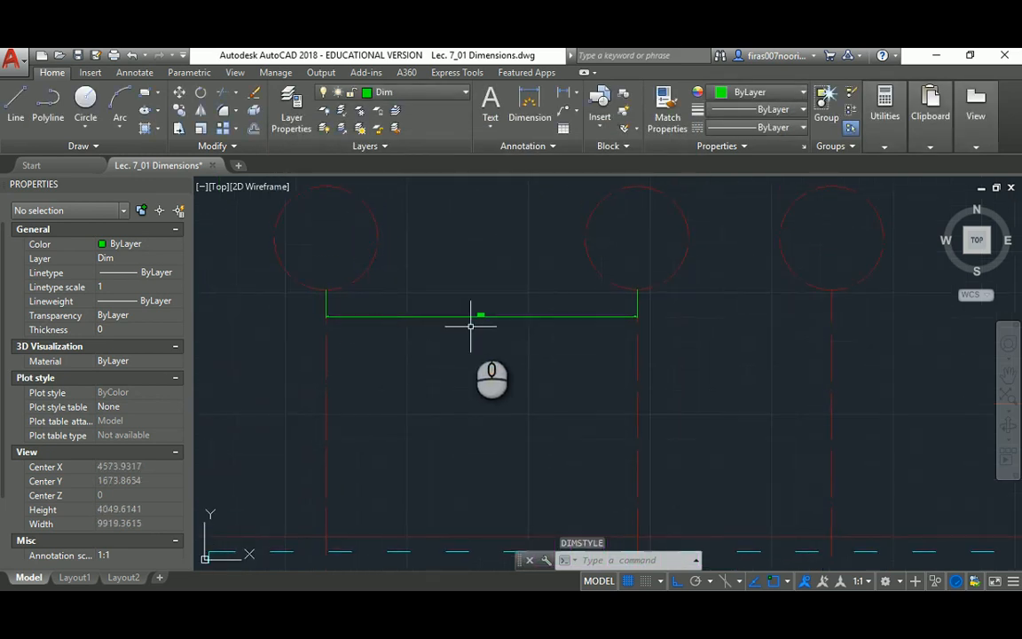
scroll(470, 327, up, 4)
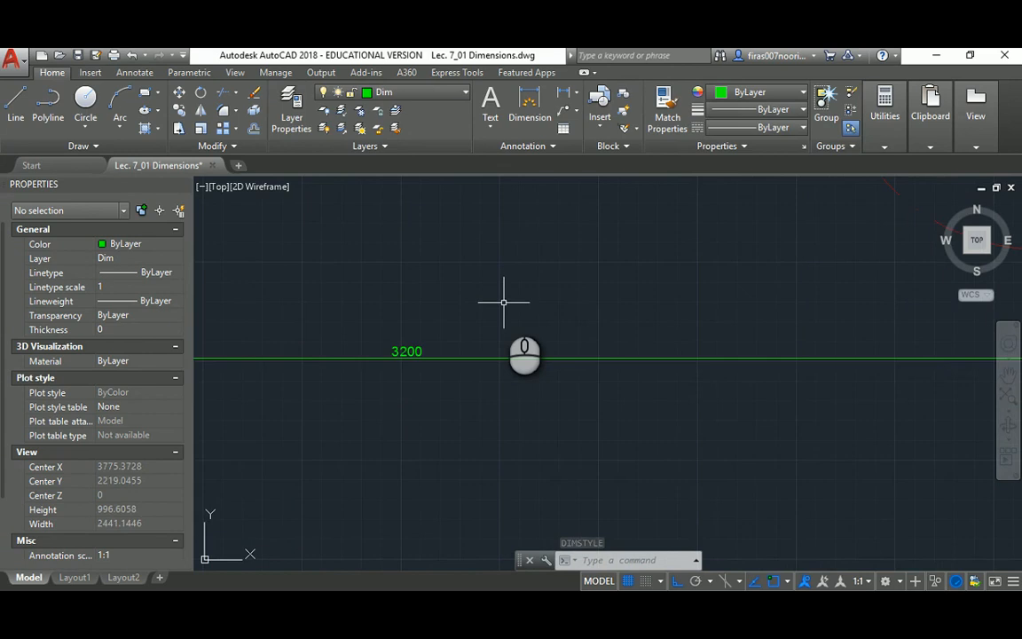
- Set the ISO-25 dimension style's overall scale to 50 and check the grid dimension's text size against the plan
scroll(503, 301, down, 7)
scroll(474, 299, up, 2)
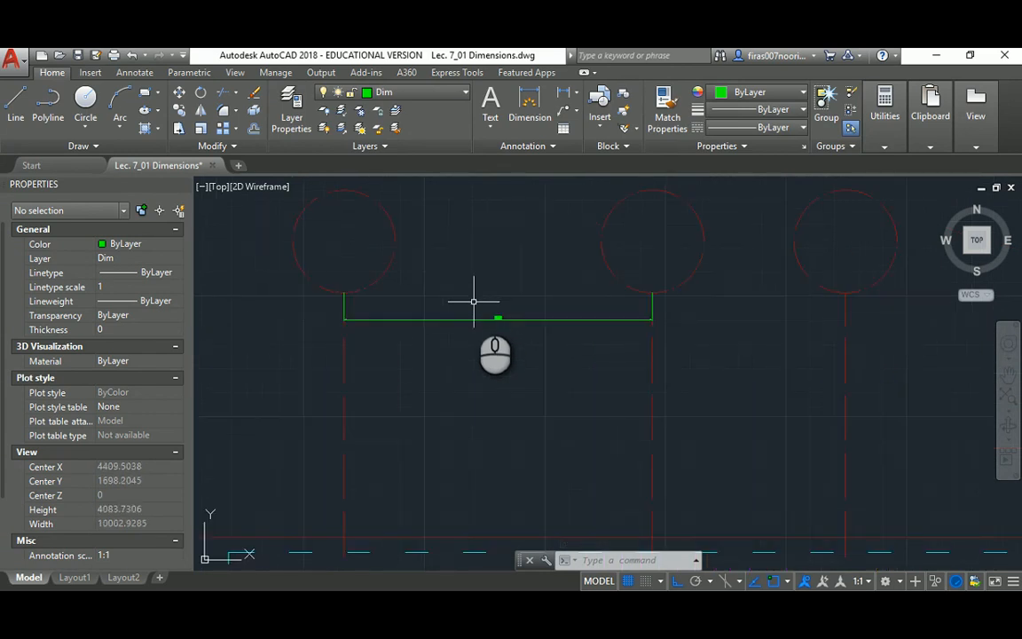
scroll(479, 303, down, 2)
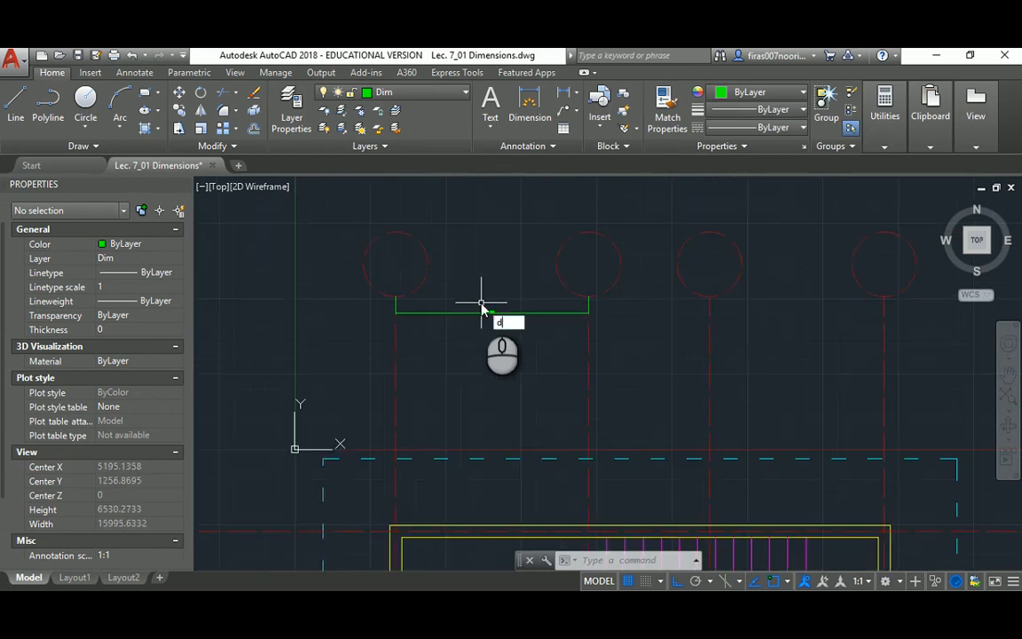
key(Return)
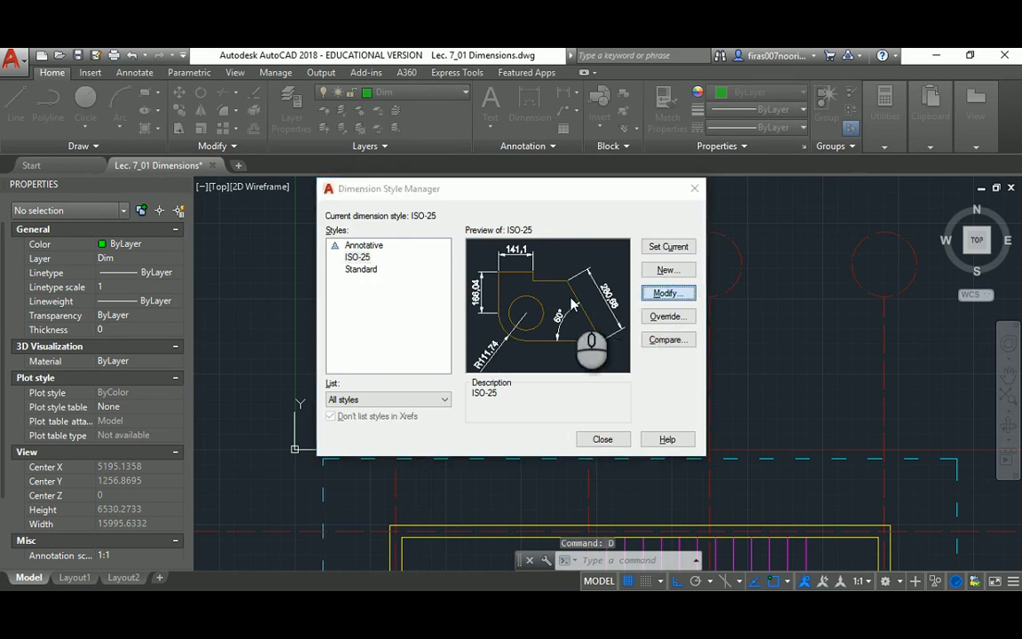
key(Return)
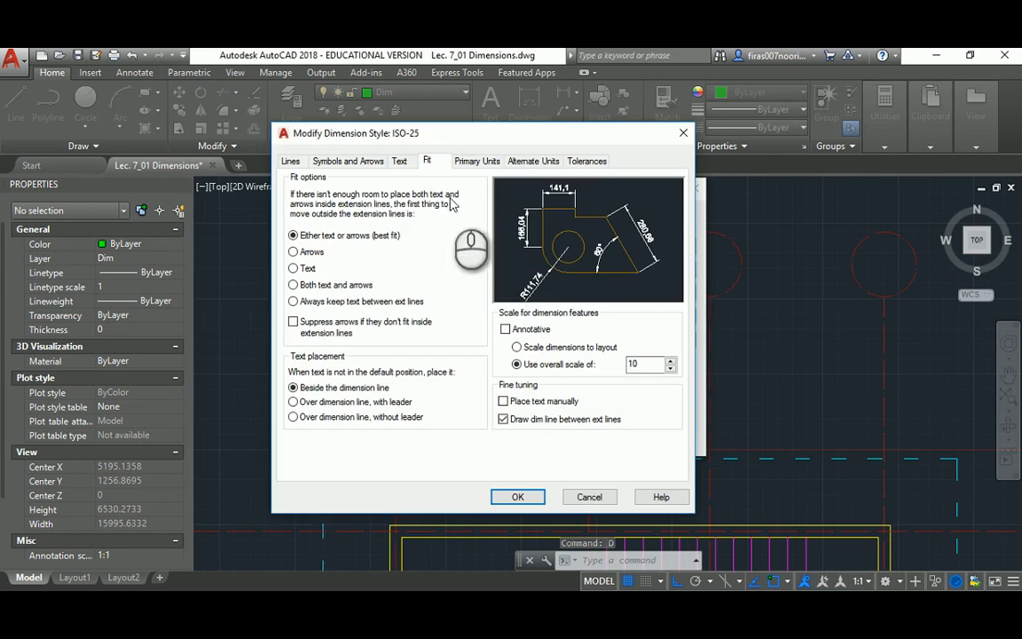
double_click(644, 365)
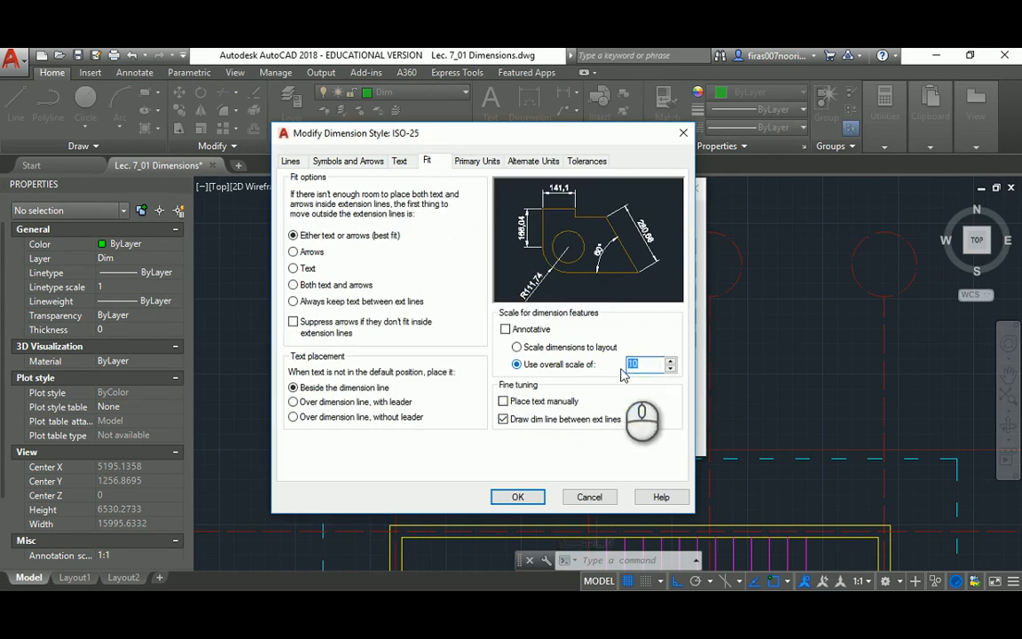
click(518, 497)
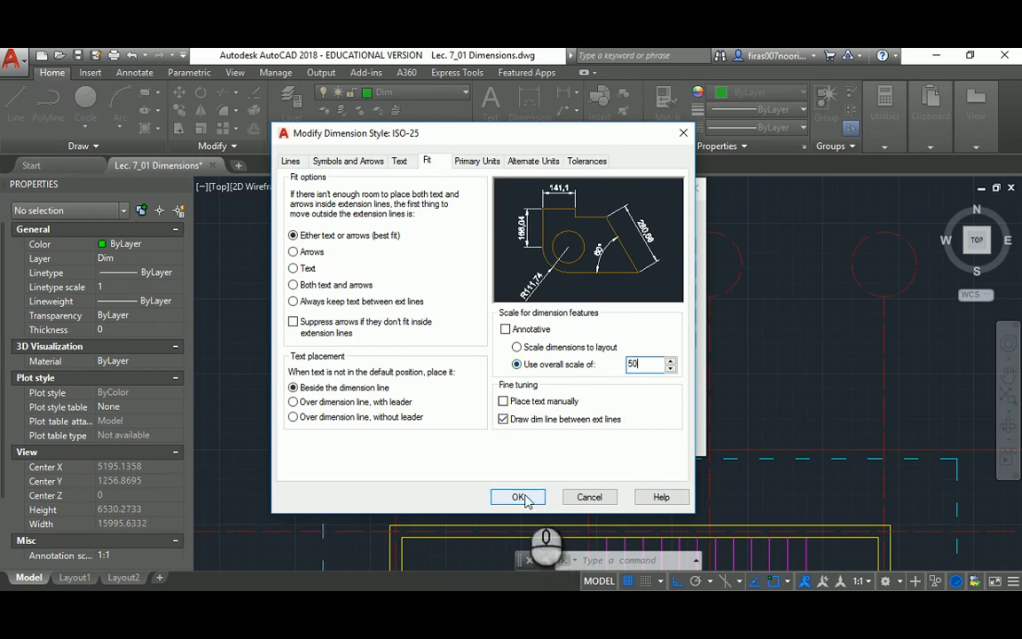
click(602, 439)
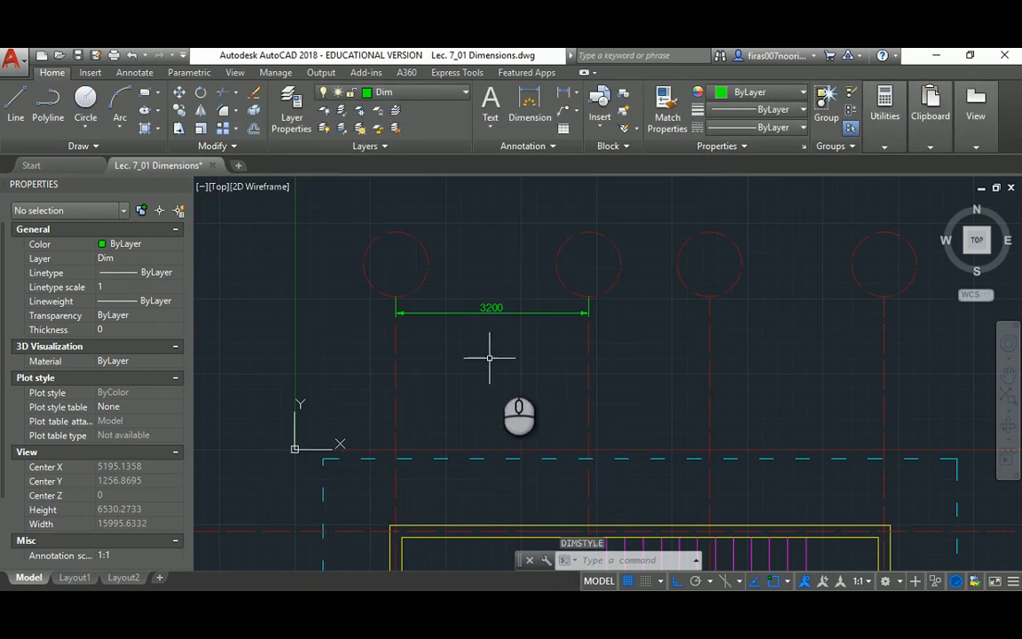
mouse_move(507, 369)
middle_down()
mouse_move(432, 361)
mouse_move(392, 319)
mouse_move(399, 329)
middle_up()
scroll(388, 296, up, 2)
scroll(400, 329, down, 2)
scroll(401, 328, down, 2)
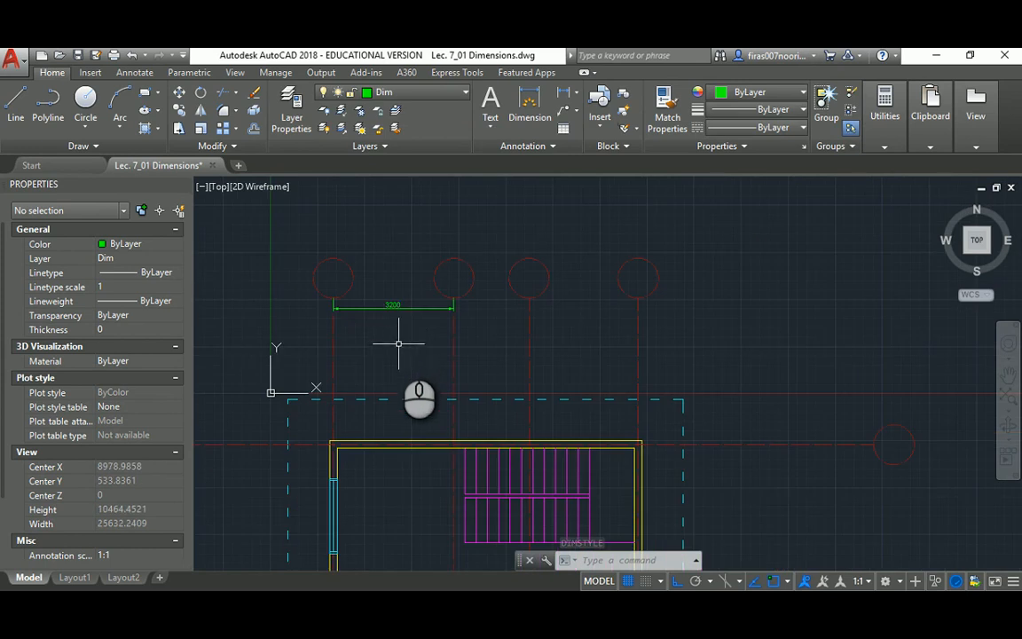
scroll(398, 343, up, 2)
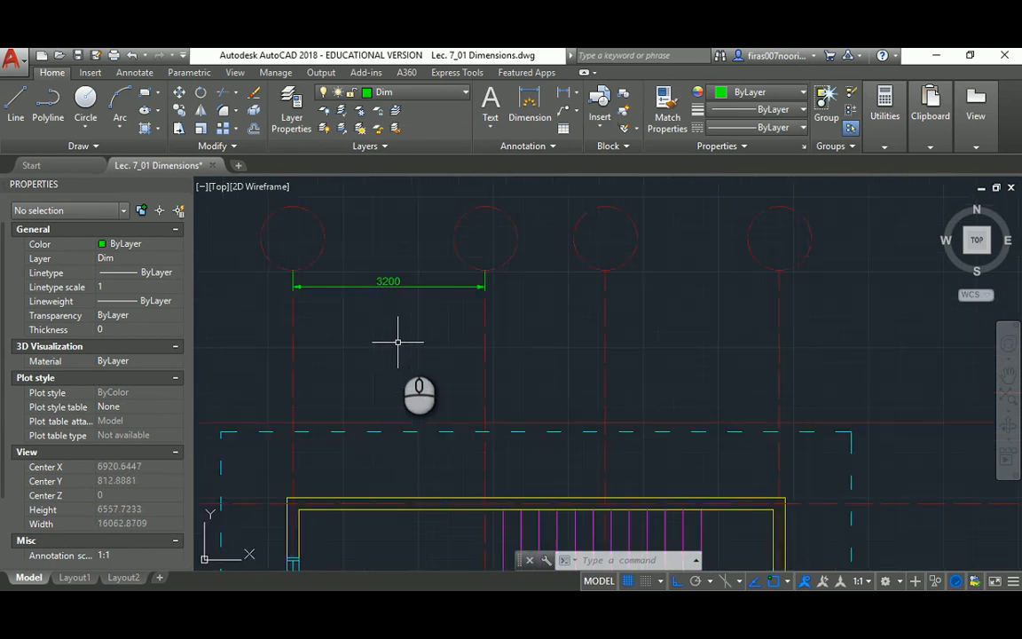
- Modify the ISO-25 dimension style, doubling its overall scale to enlarge the dimension text and arrows
text(d)
key(Return)
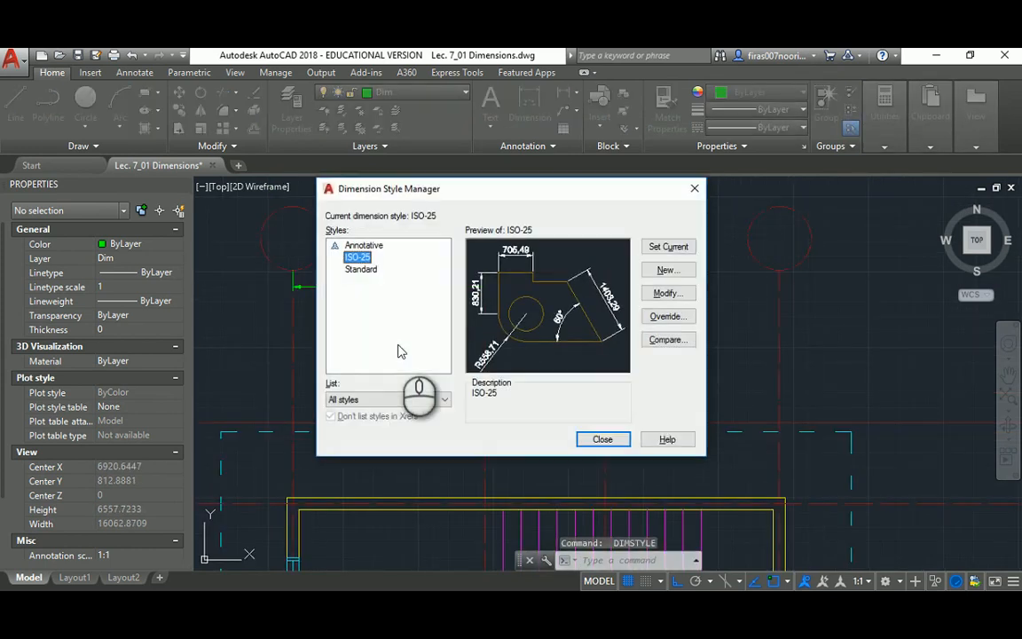
click(667, 293)
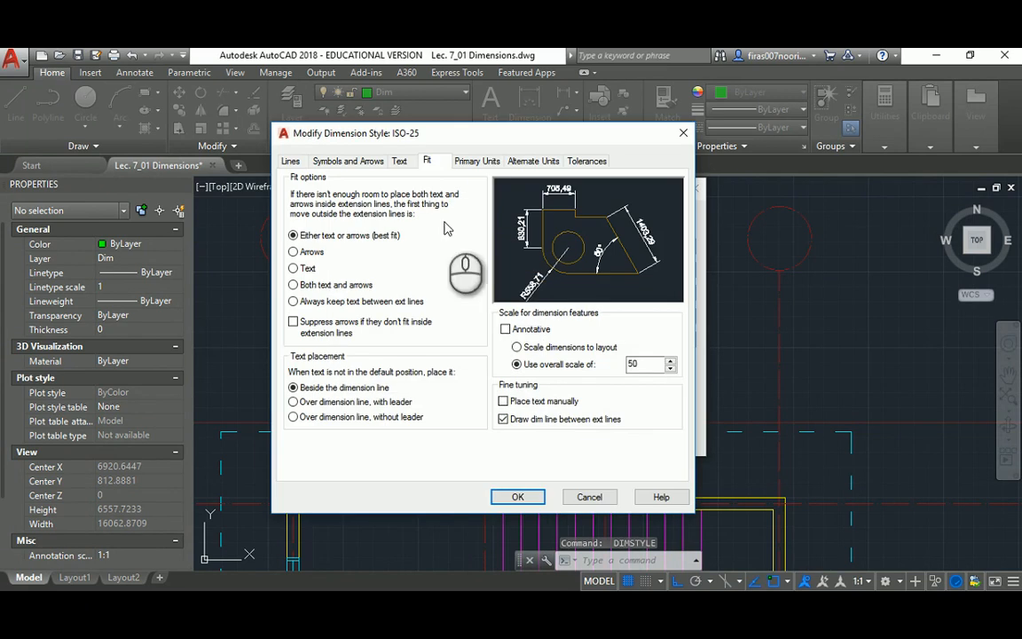
drag(644, 364, 577, 387)
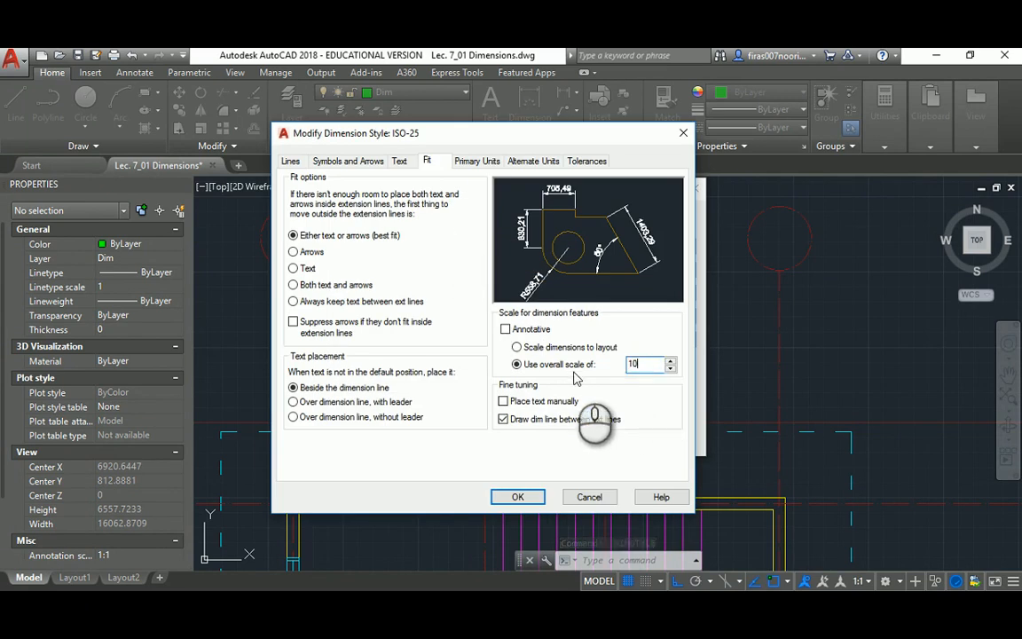
click(517, 497)
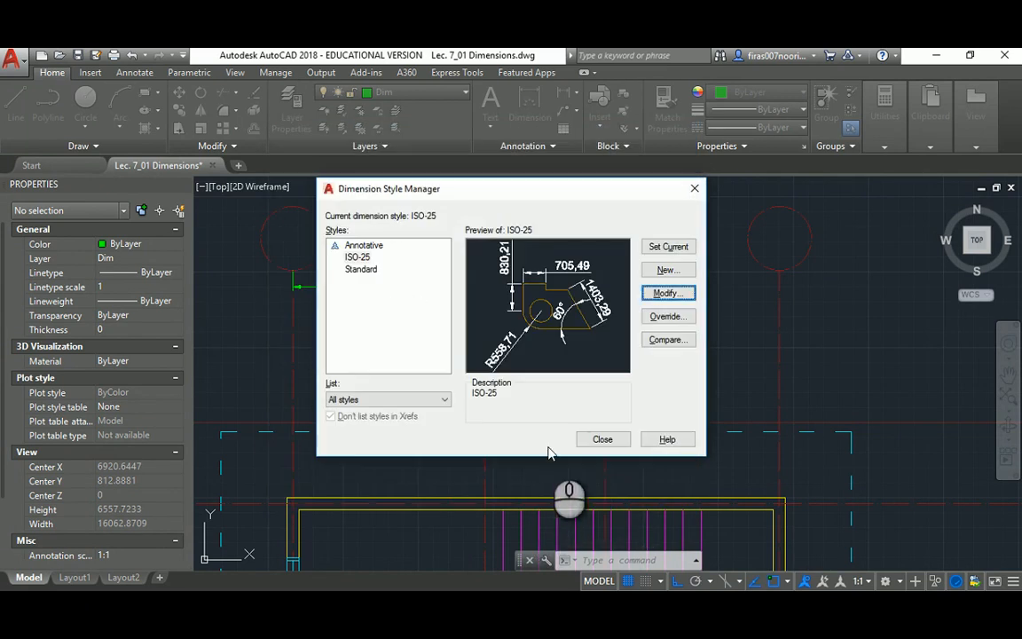
click(602, 440)
scroll(401, 300, down, 2)
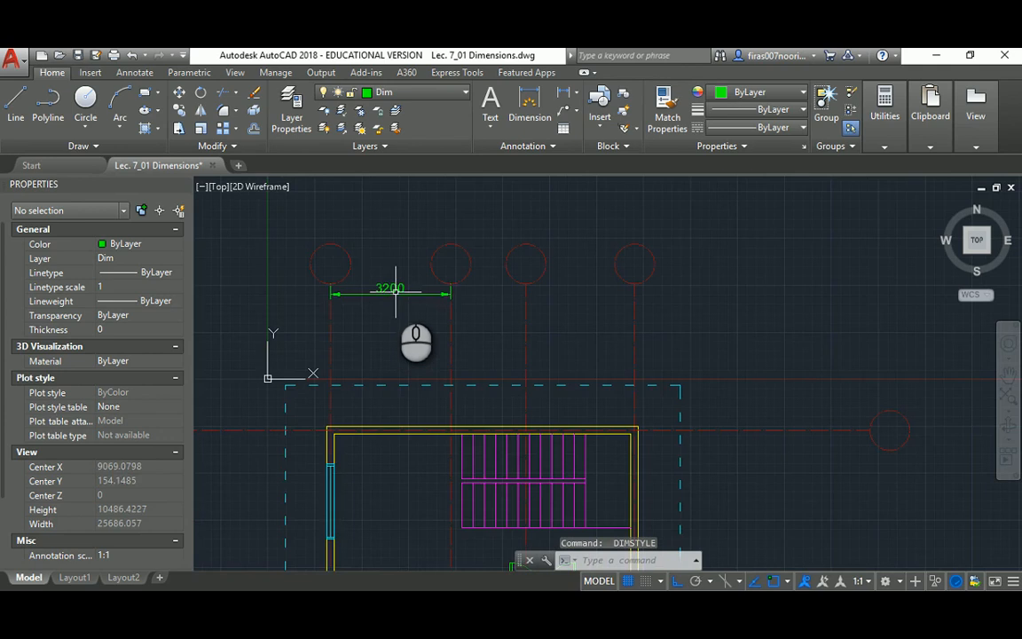
- Add a linear dimension between the second and third vertical grid lines, with its dimension line aligned to the first dimension's arrow tip
scroll(396, 289, up, 3)
middle_drag(432, 291, 411, 300)
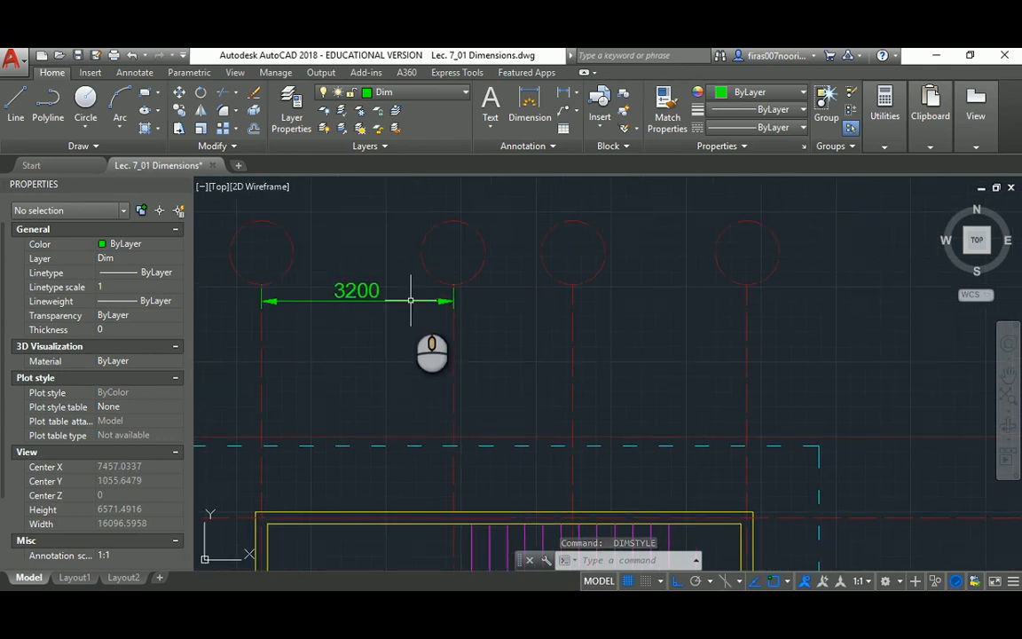
text(DLI)
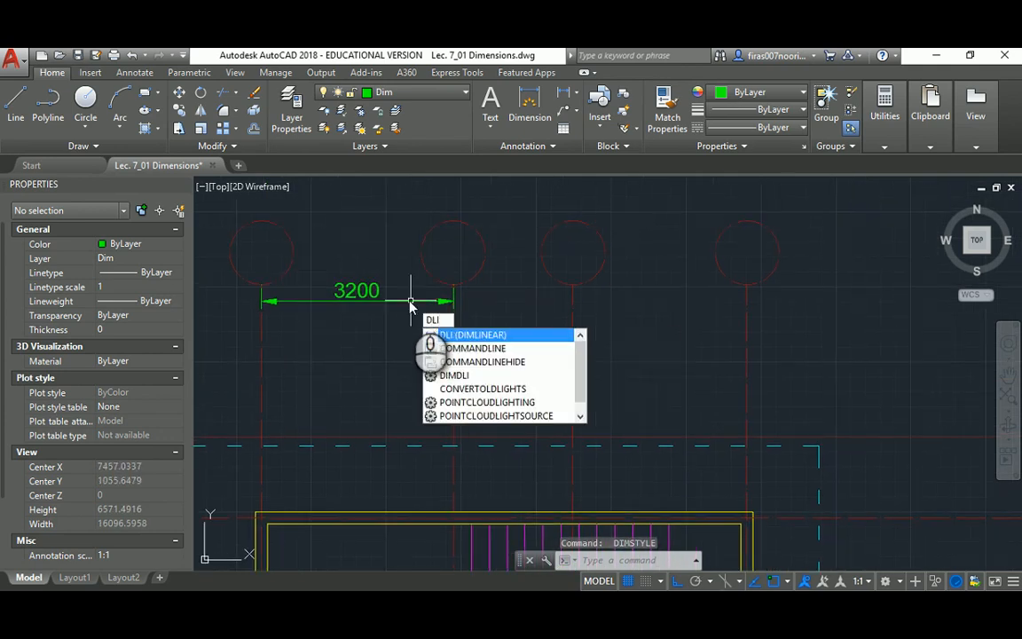
key(Return)
click(453, 285)
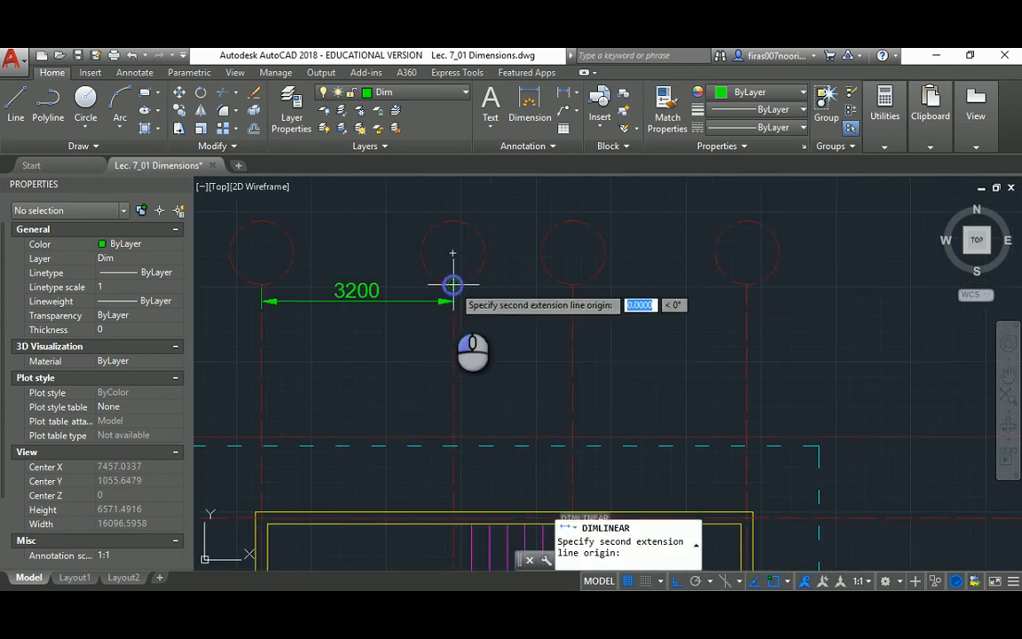
click(572, 286)
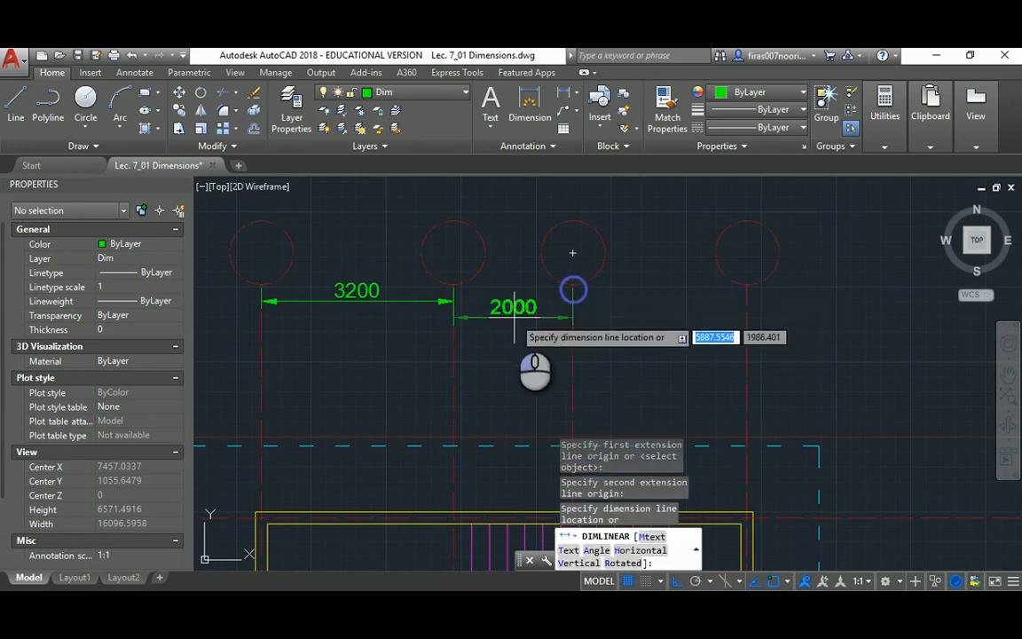
scroll(461, 295, up, 5)
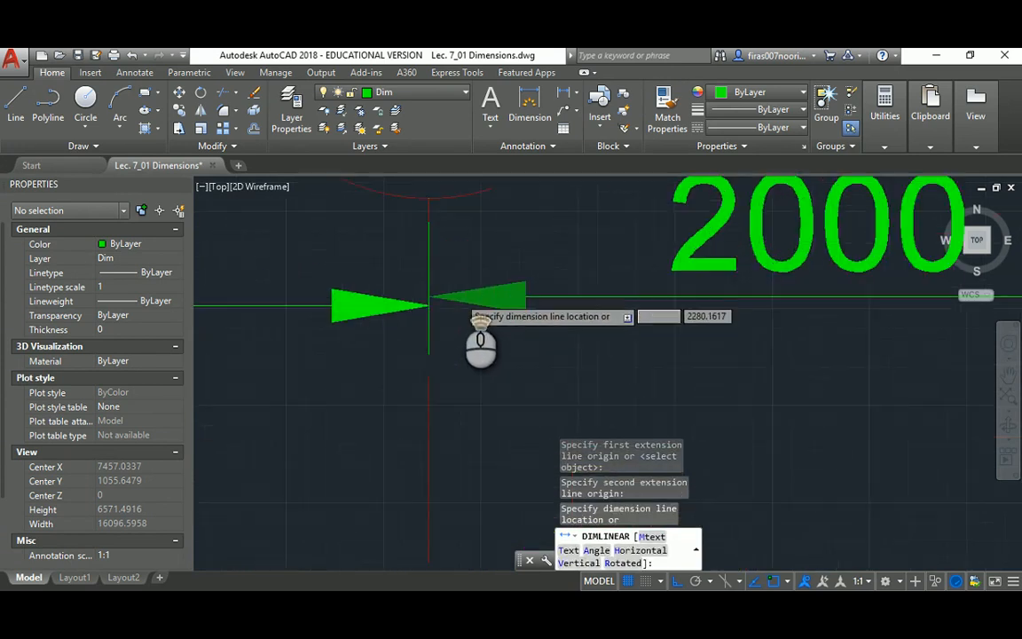
scroll(456, 291, up, 2)
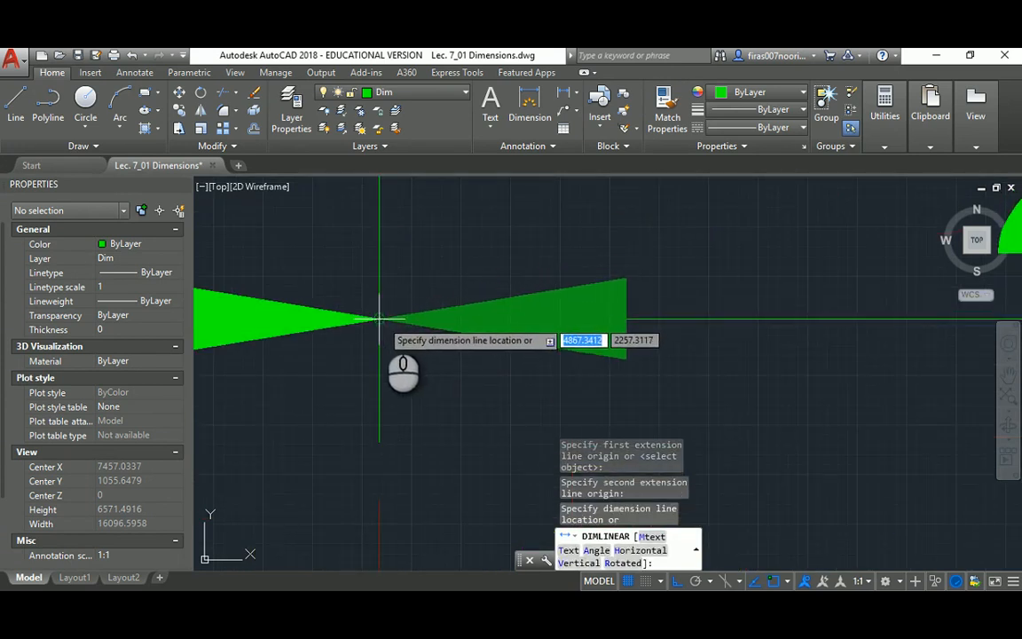
click(379, 318)
scroll(380, 316, down, 6)
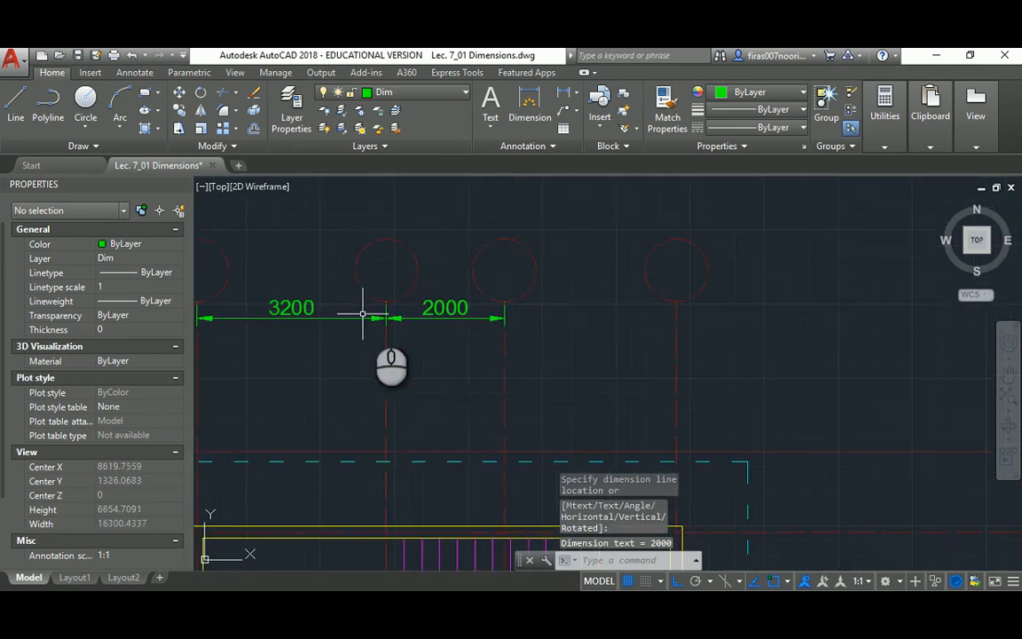
- Add a linear dimension between the third and fourth vertical grid lines, starting at the second dimension's arrow tip and in line with it
middle_drag(359, 317, 427, 321)
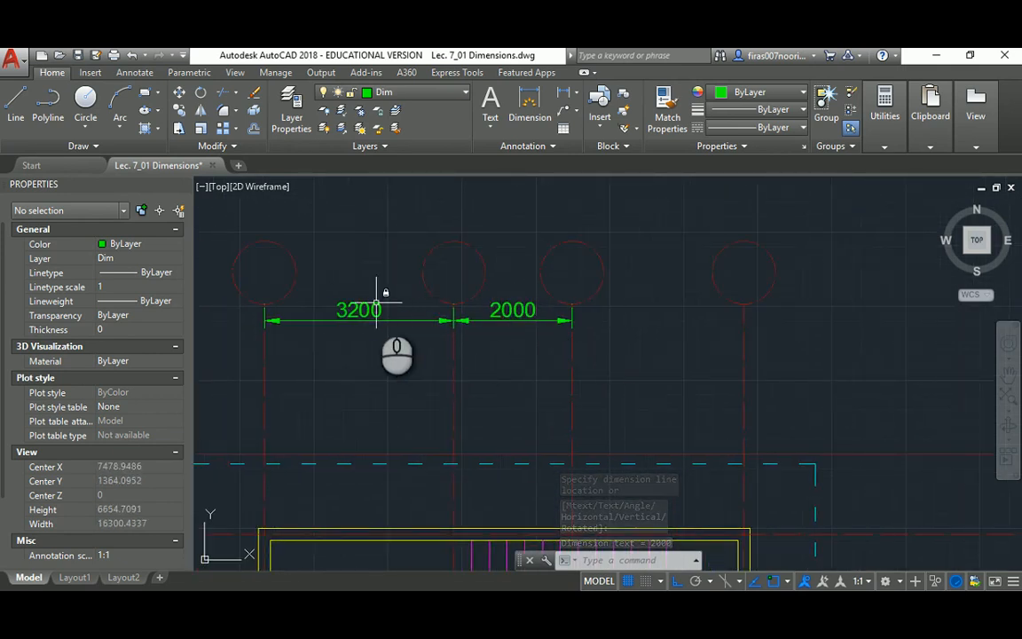
text(di)
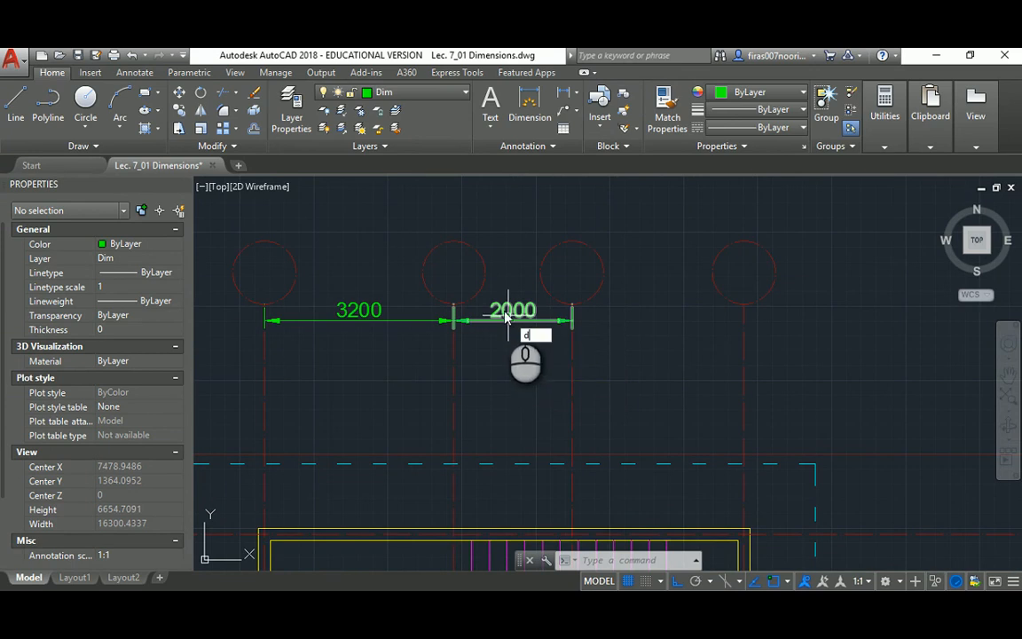
key(Return)
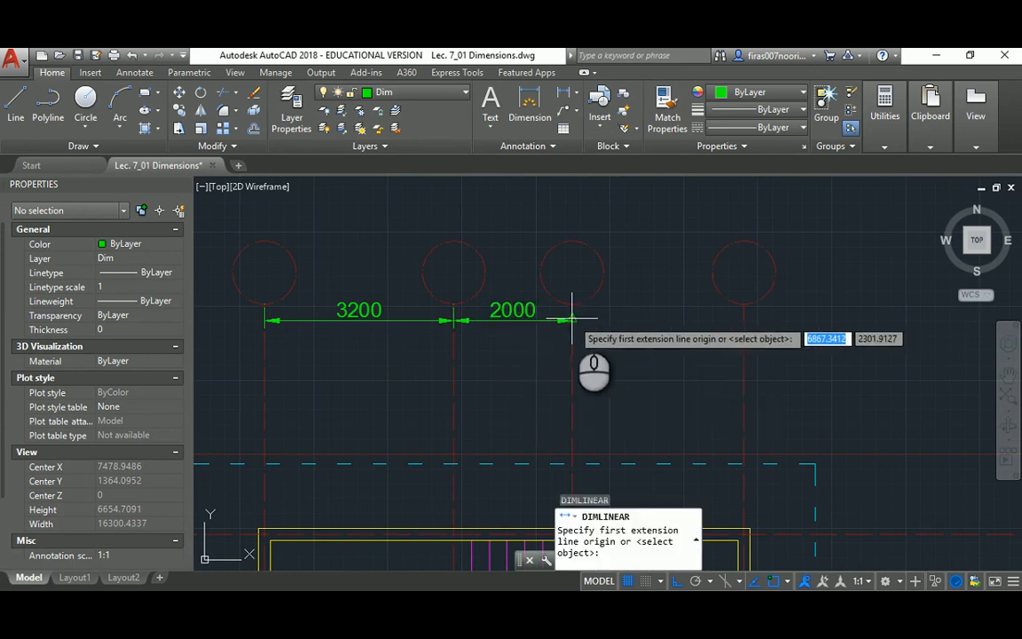
scroll(575, 321, up, 2)
scroll(579, 320, up, 4)
click(568, 319)
scroll(569, 320, down, 4)
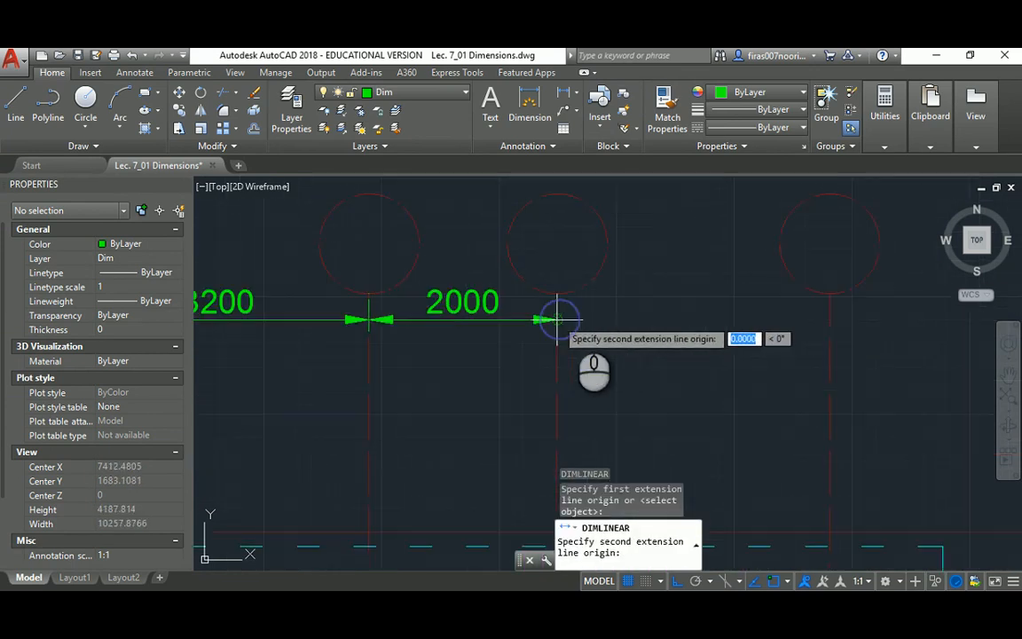
click(831, 316)
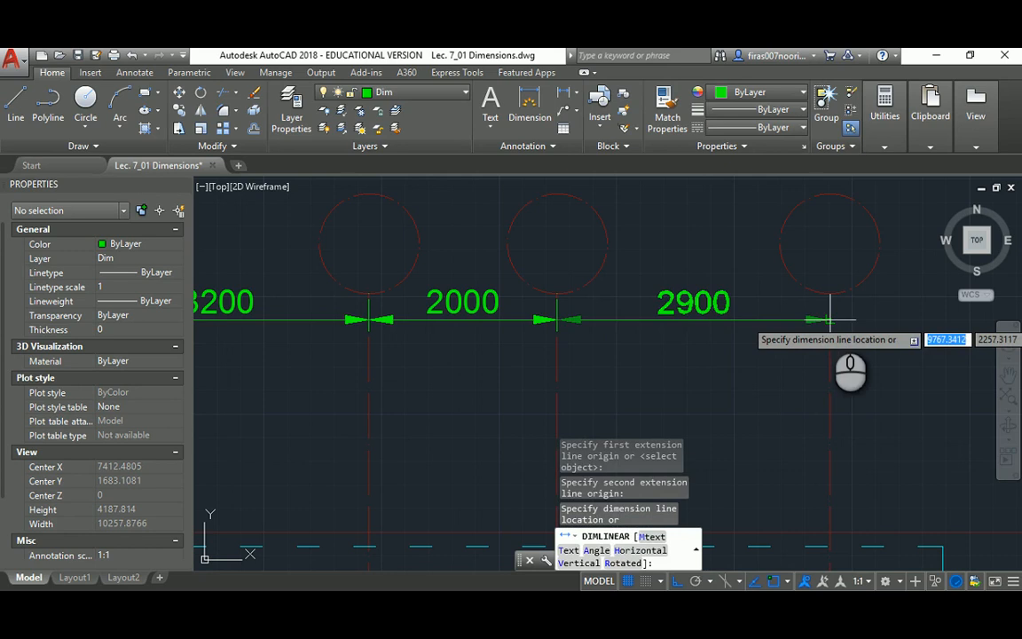
click(830, 320)
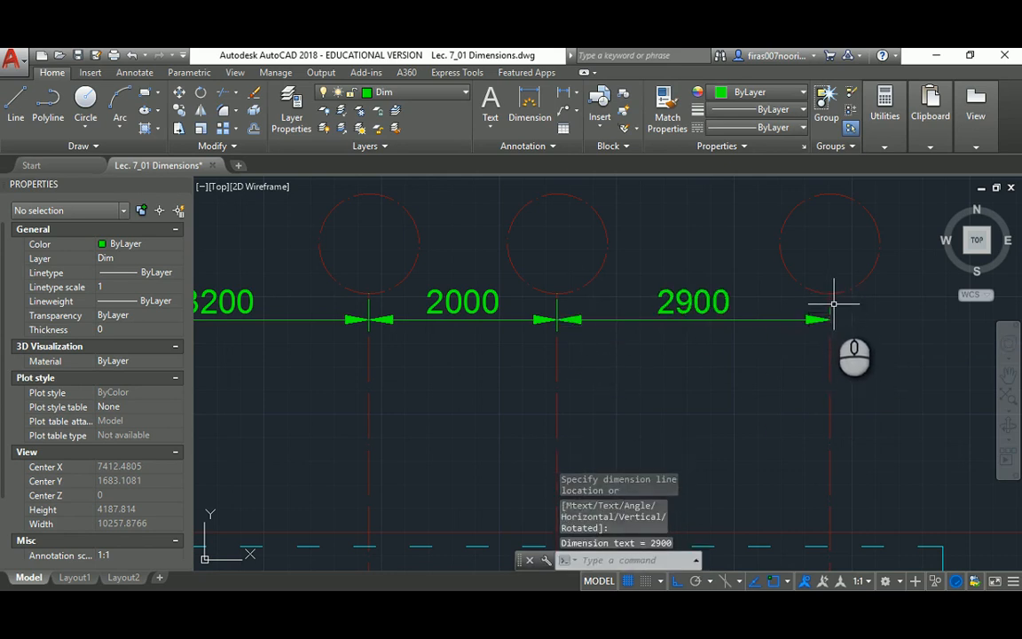
- Inspect the grips of the rightmost and leftmost grid dimensions to compare their extension line origins, leaving both deselected
click(679, 295)
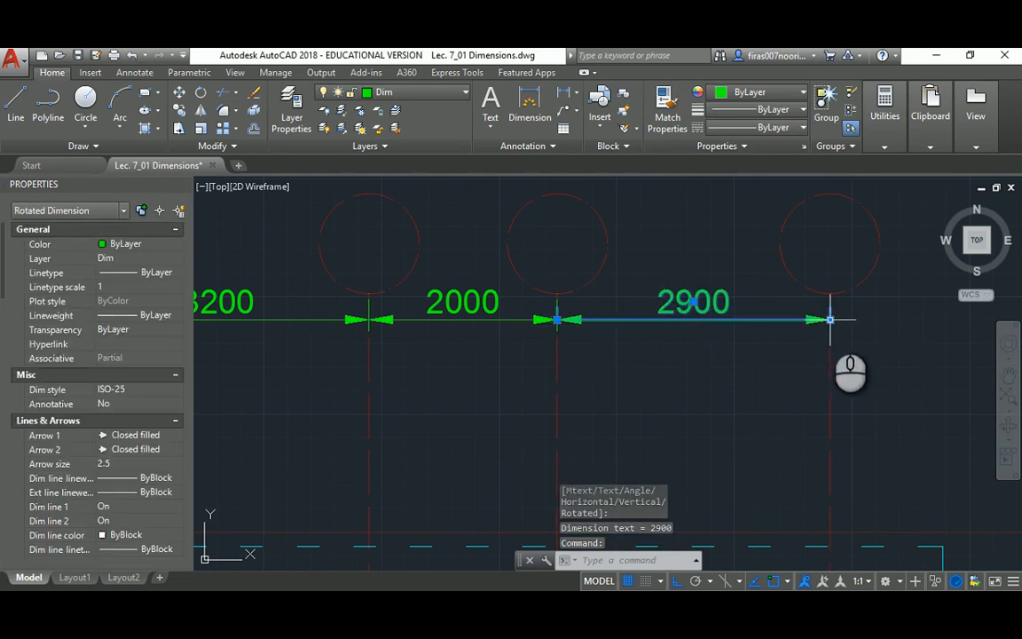
middle_drag(415, 319, 561, 319)
key(Escape)
key(Escape)
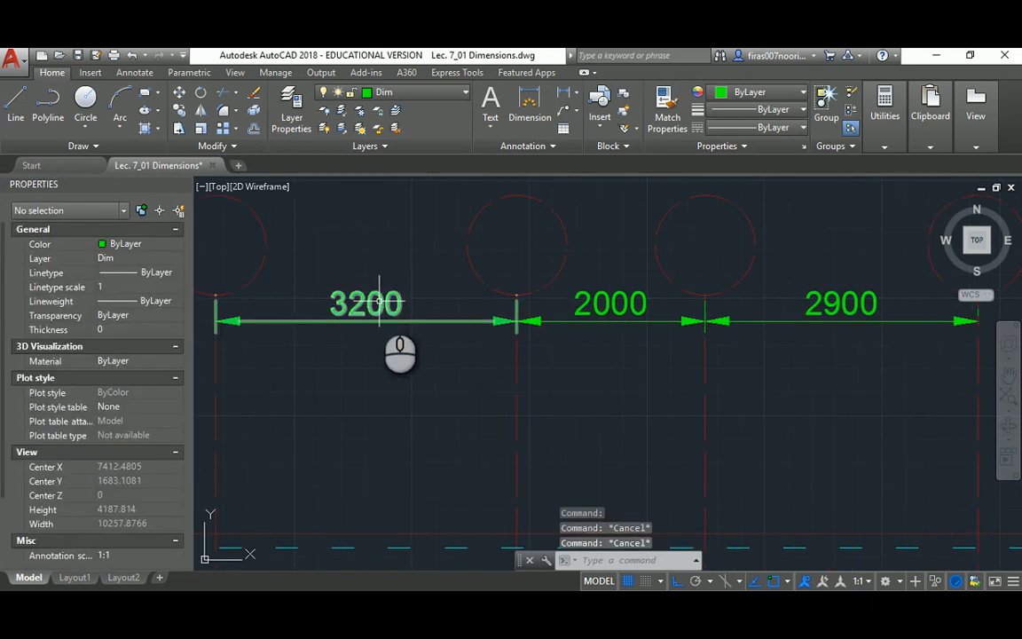
click(378, 303)
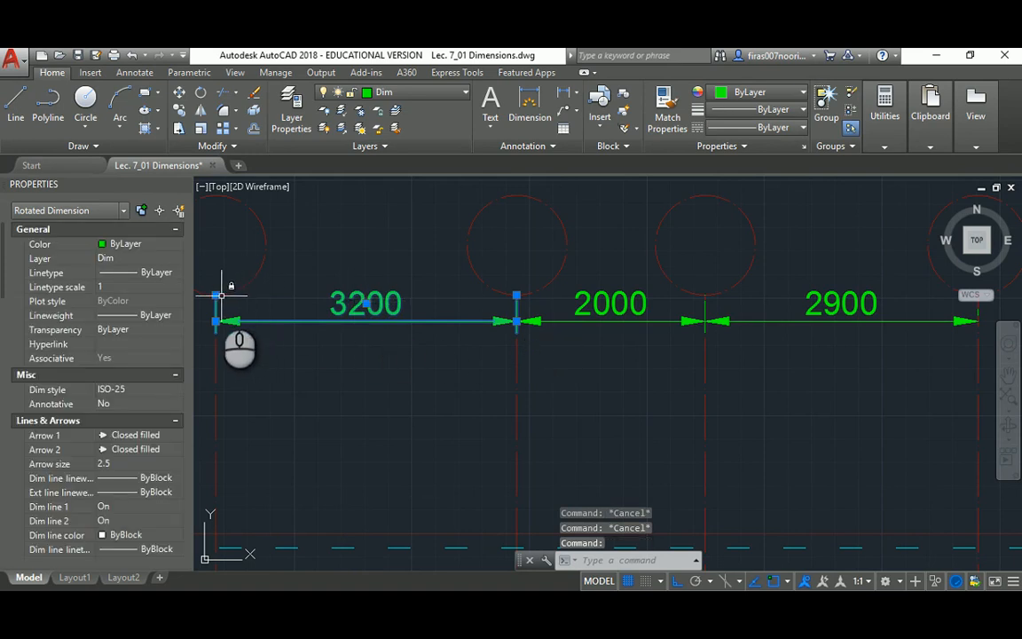
scroll(479, 289, down, 2)
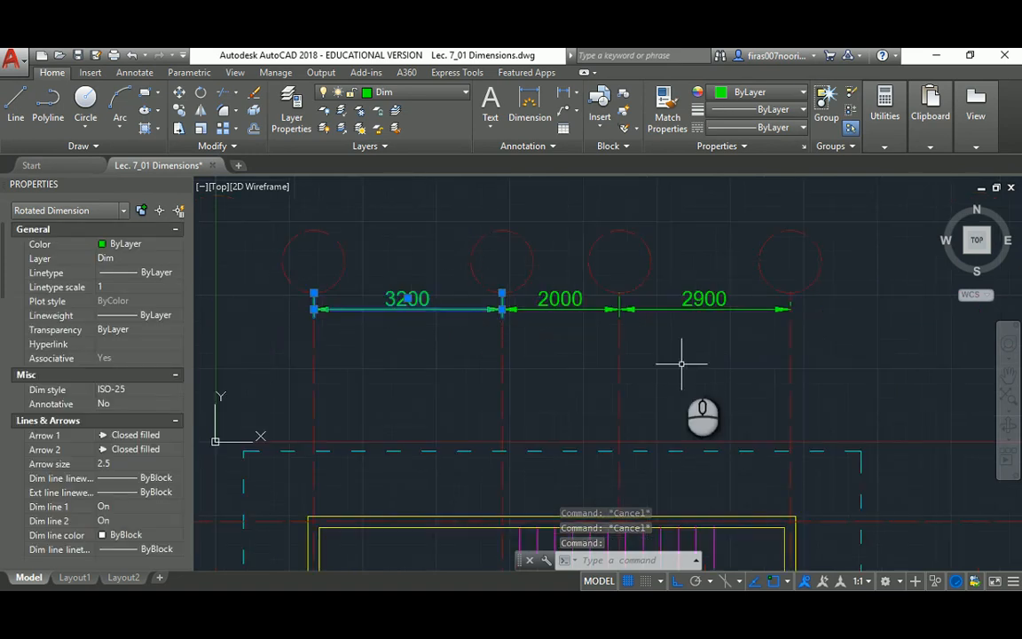
scroll(425, 323, up, 2)
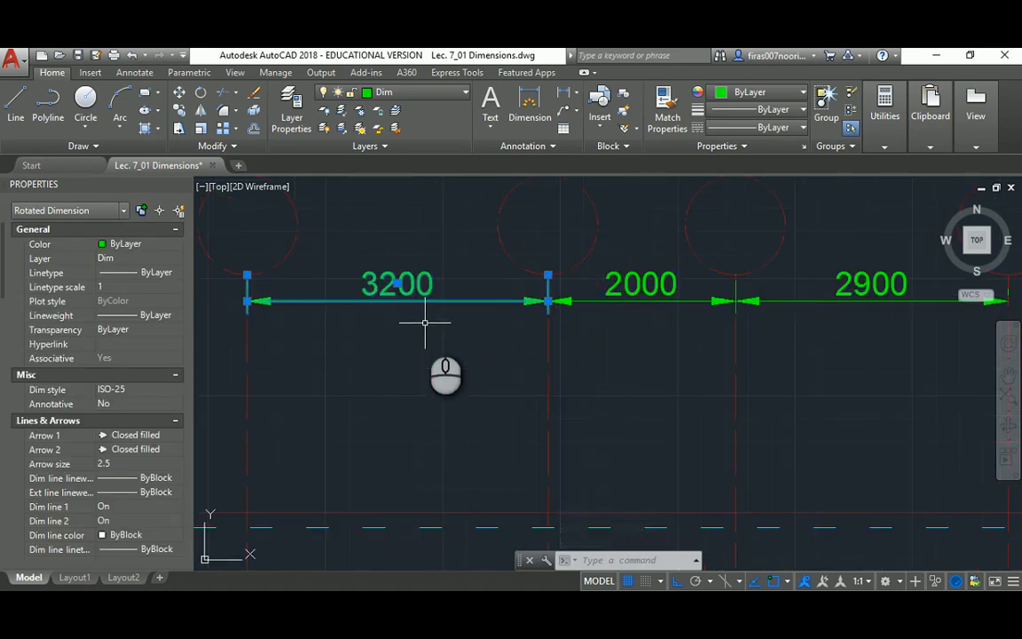
key(Escape)
key(Escape)
middle_drag(769, 357, 668, 360)
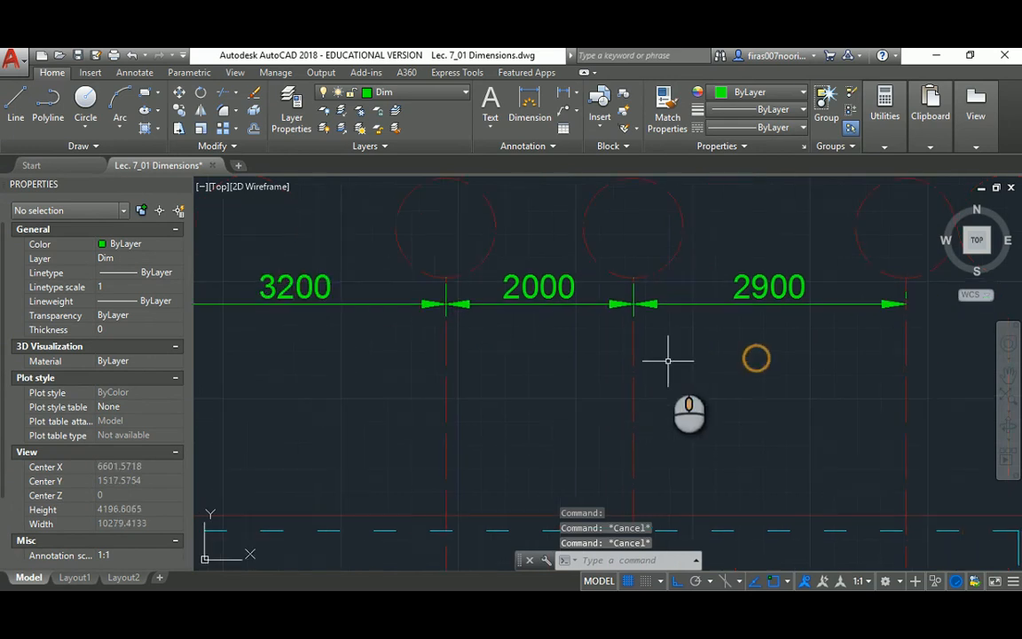
- Add a linear dimension to the upper dashed boundary line by selecting the line as the object, placing the dimension just above it
scroll(667, 360, down, 2)
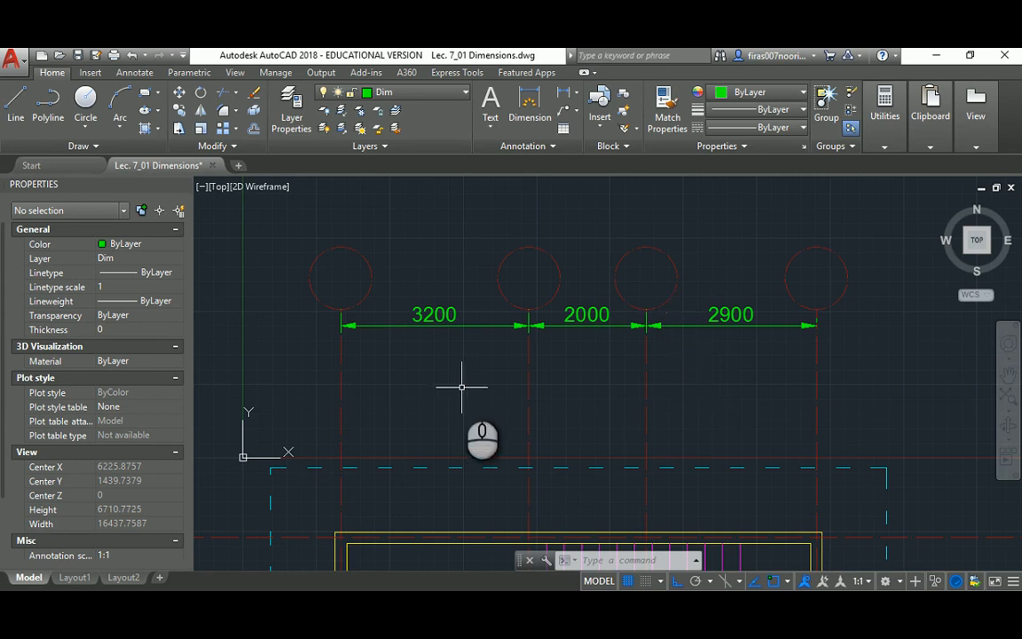
text(dli)
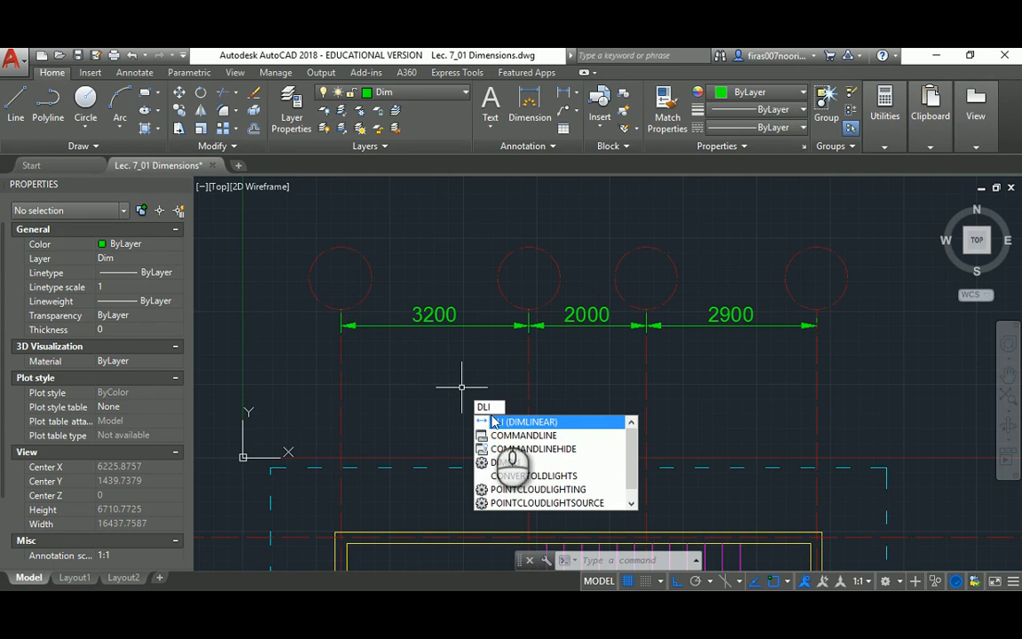
click(497, 421)
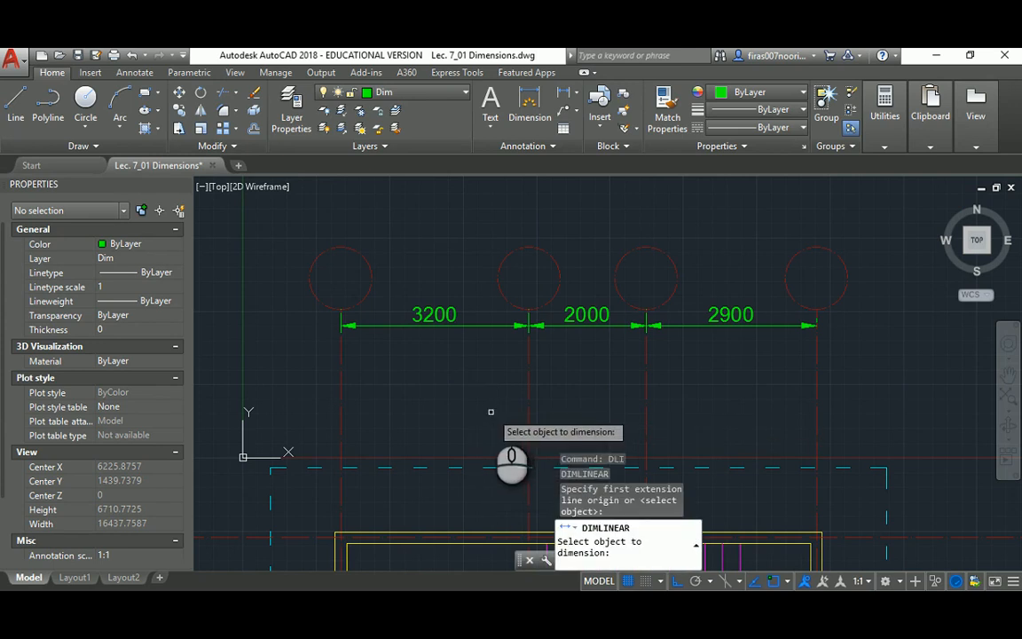
middle_drag(473, 398, 482, 328)
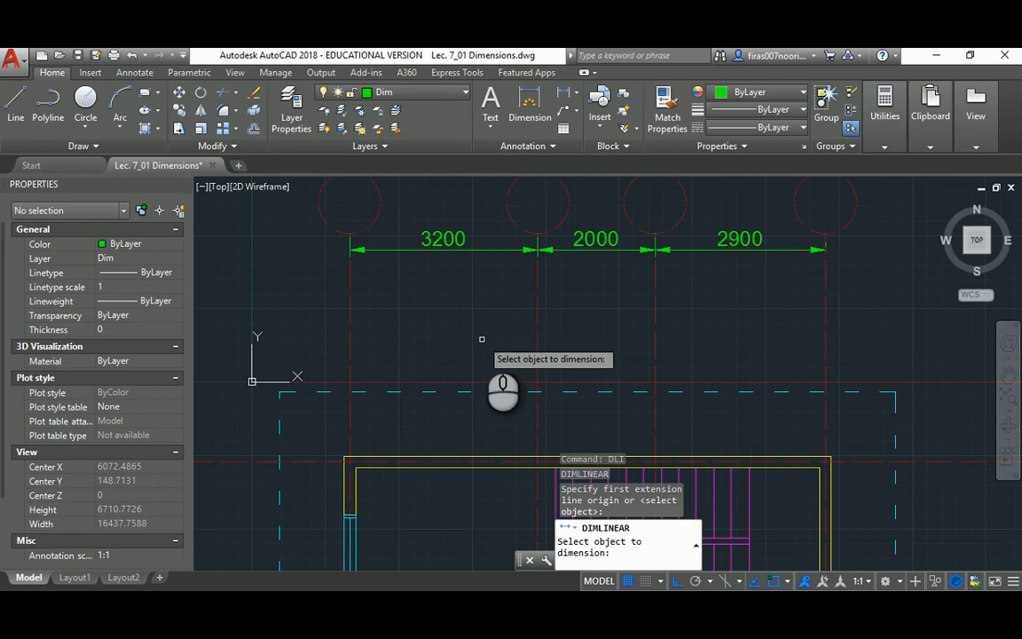
click(397, 390)
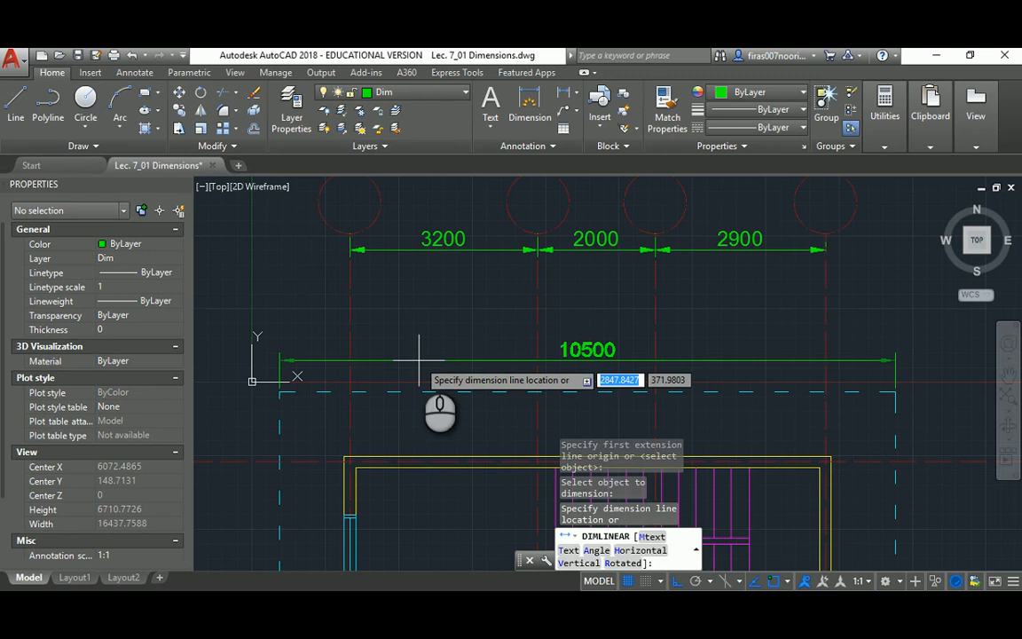
click(418, 360)
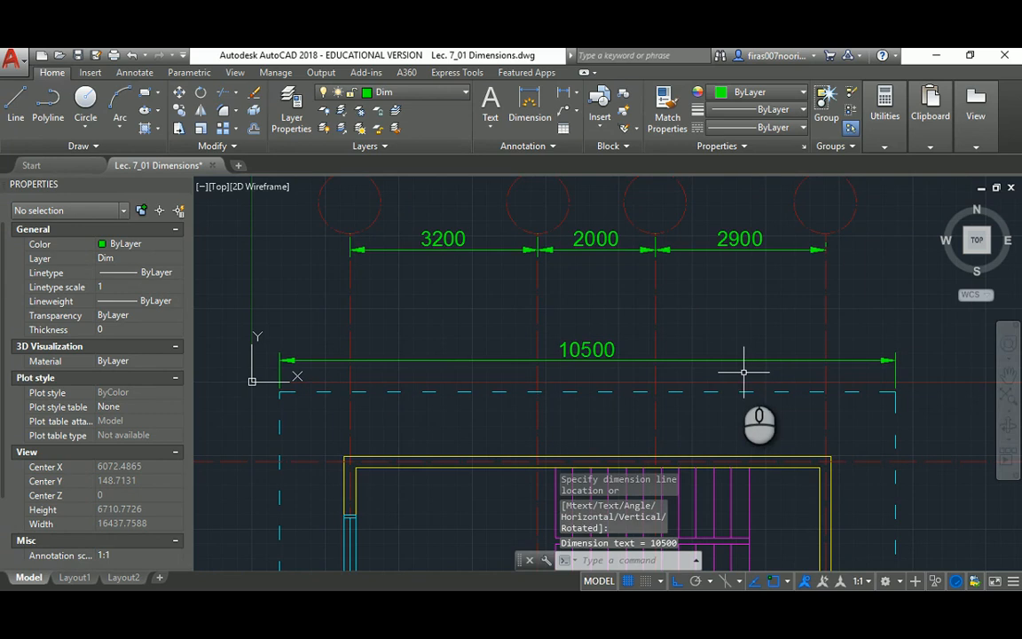
- Add a vertical linear dimension to the right dashed boundary line by selecting it as the object, placing the dimension just outside it
scroll(738, 372, down, 5)
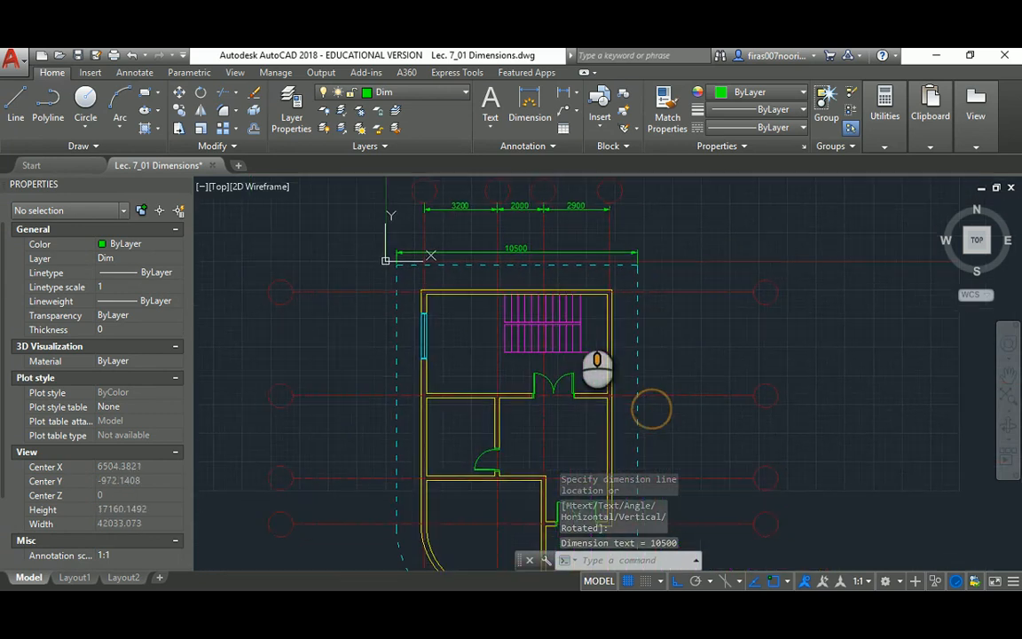
text(dli)
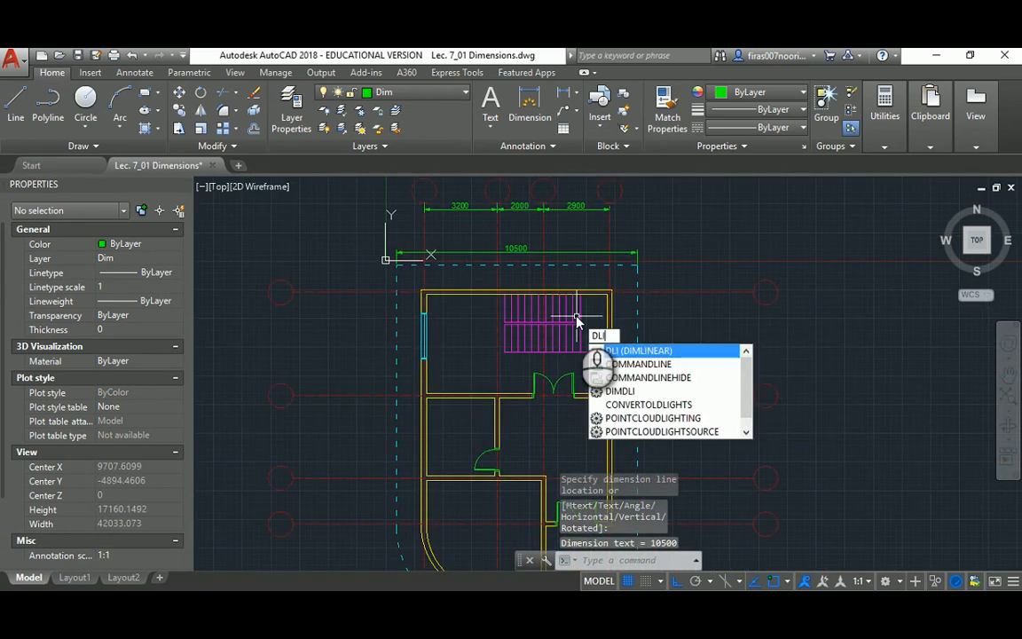
key(Return)
key(Return)
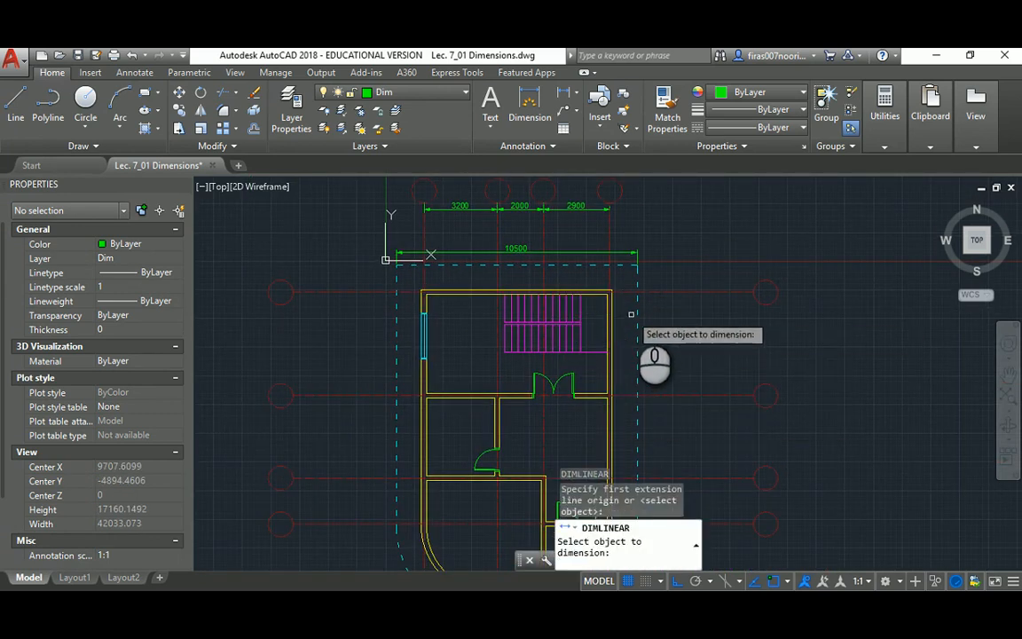
click(636, 315)
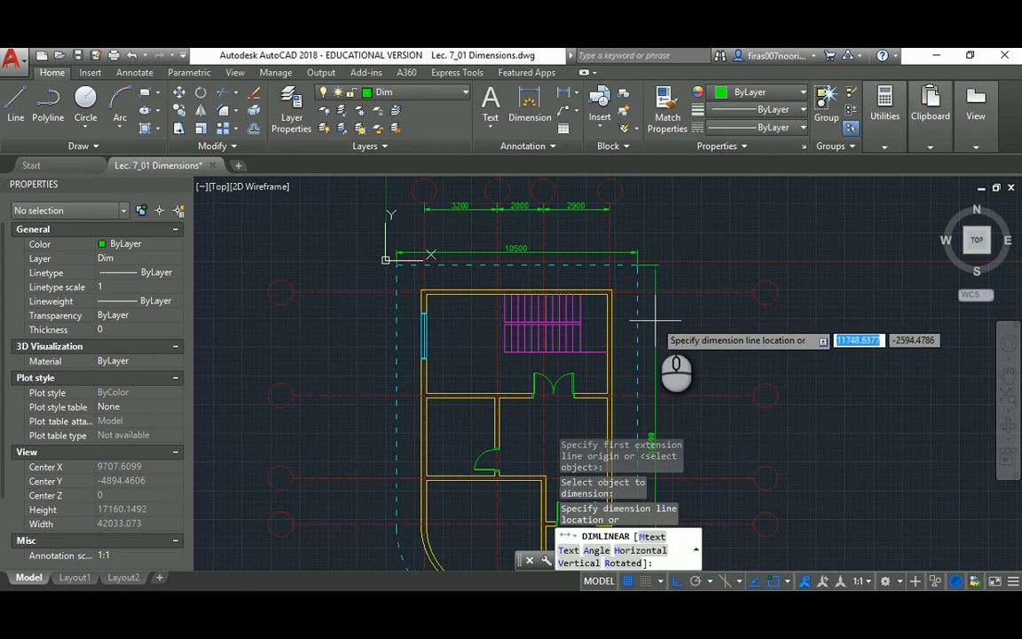
scroll(657, 319, down, 3)
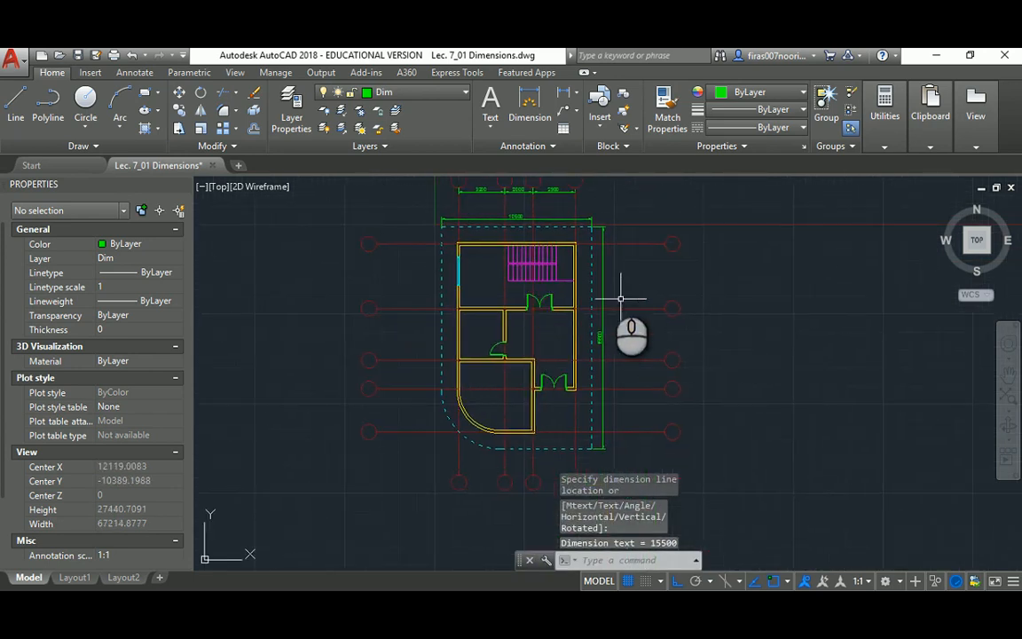
- Add a linear dimension to the plan's top outer wall line by selecting it as the object, placing the dimension between wall and dashed boundary
scroll(468, 288, up, 5)
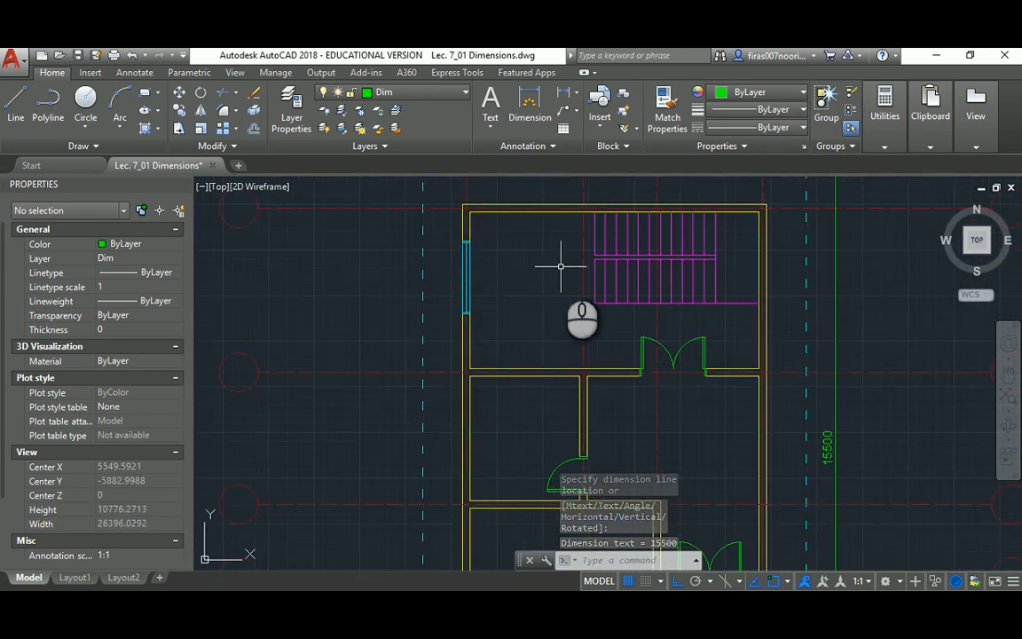
middle_drag(561, 265, 555, 327)
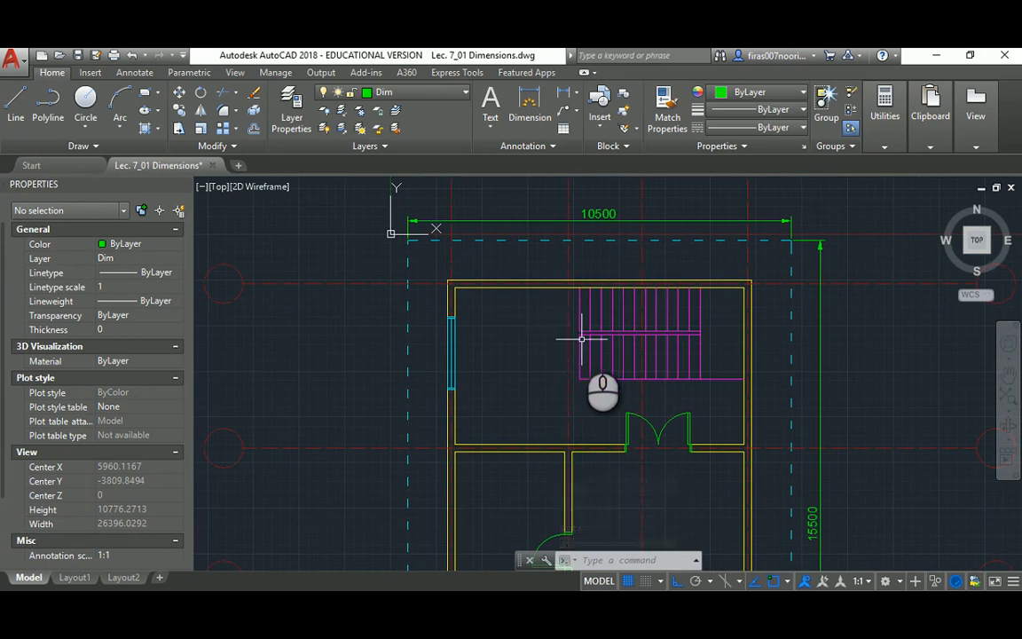
text(li)
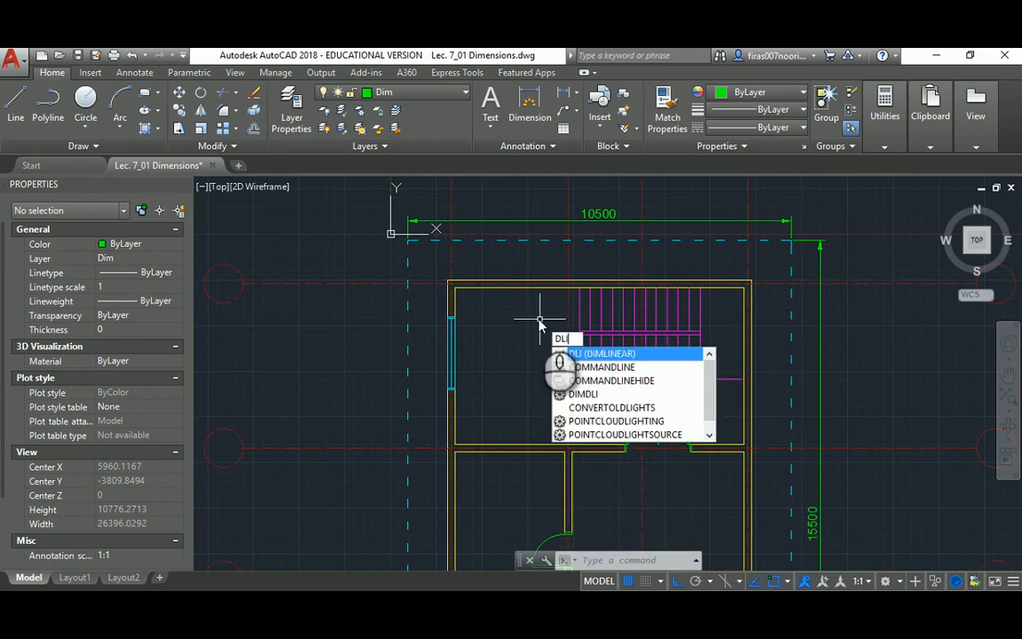
key(Return)
key(Return)
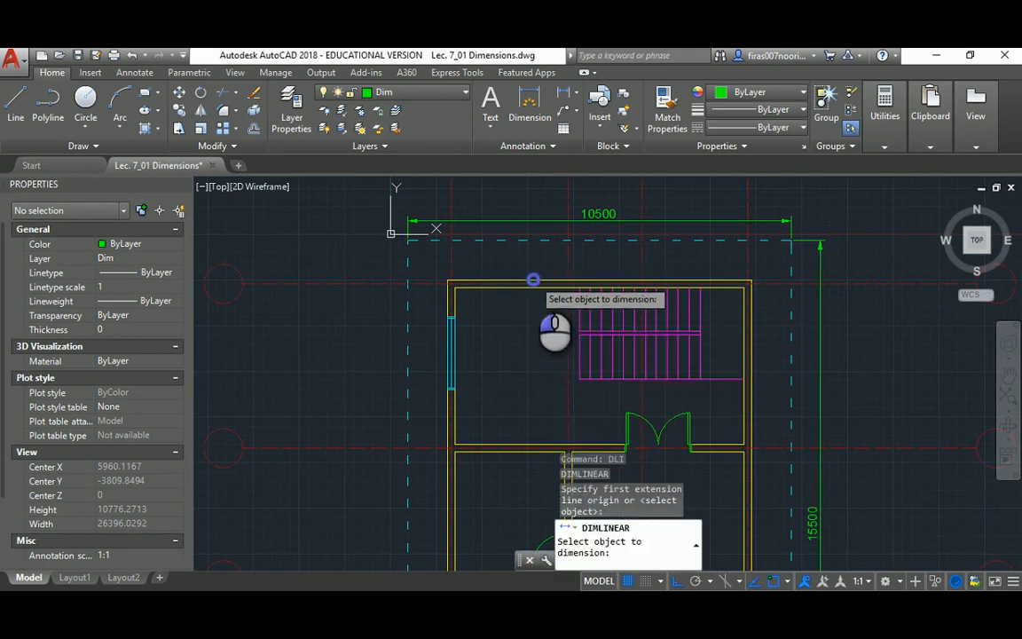
click(533, 284)
click(531, 270)
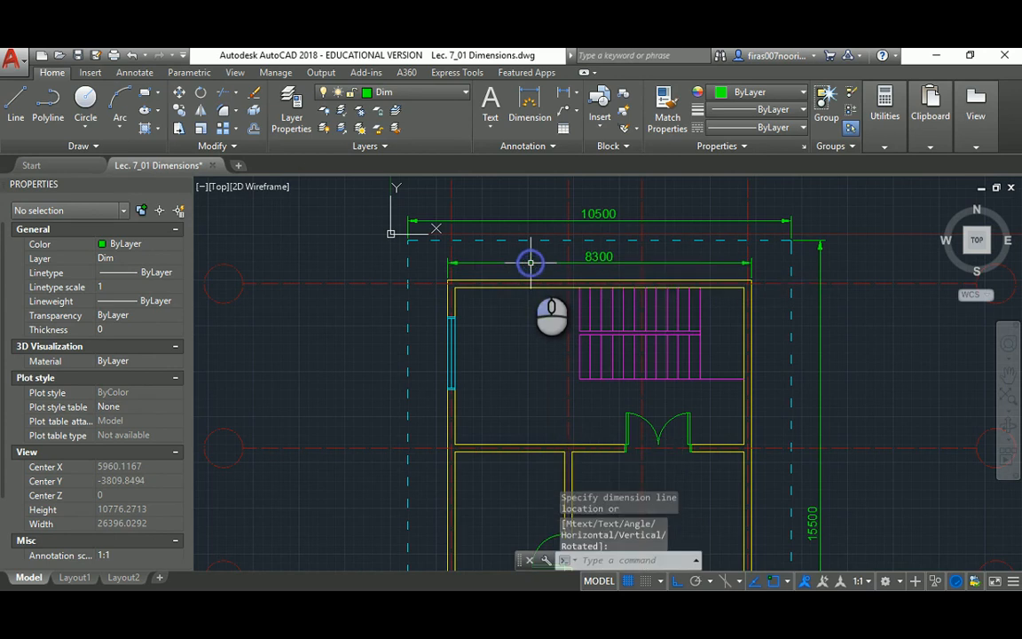
- Inspect the top outer wall line's grips against the ends of its dimension, leaving the line deselected
scroll(529, 281, up, 2)
middle_drag(528, 282, 510, 309)
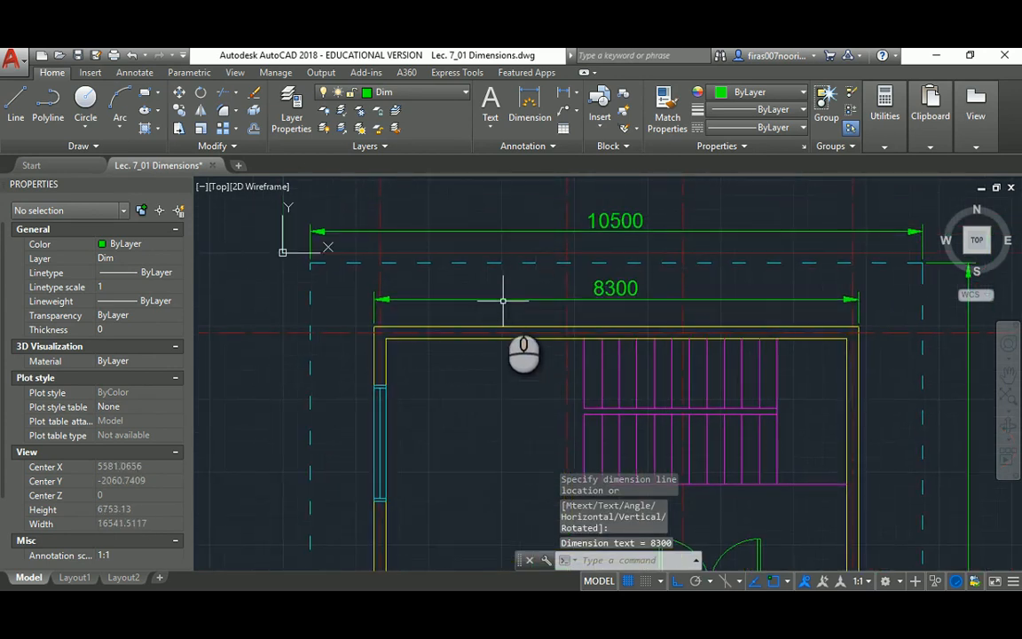
click(543, 326)
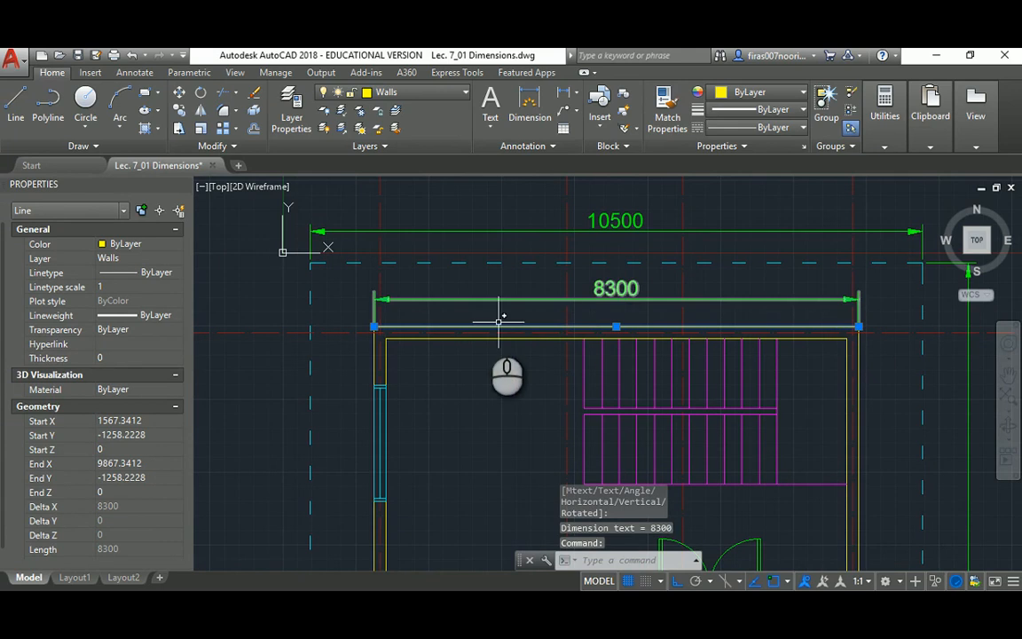
key(Escape)
key(Escape)
key(Escape)
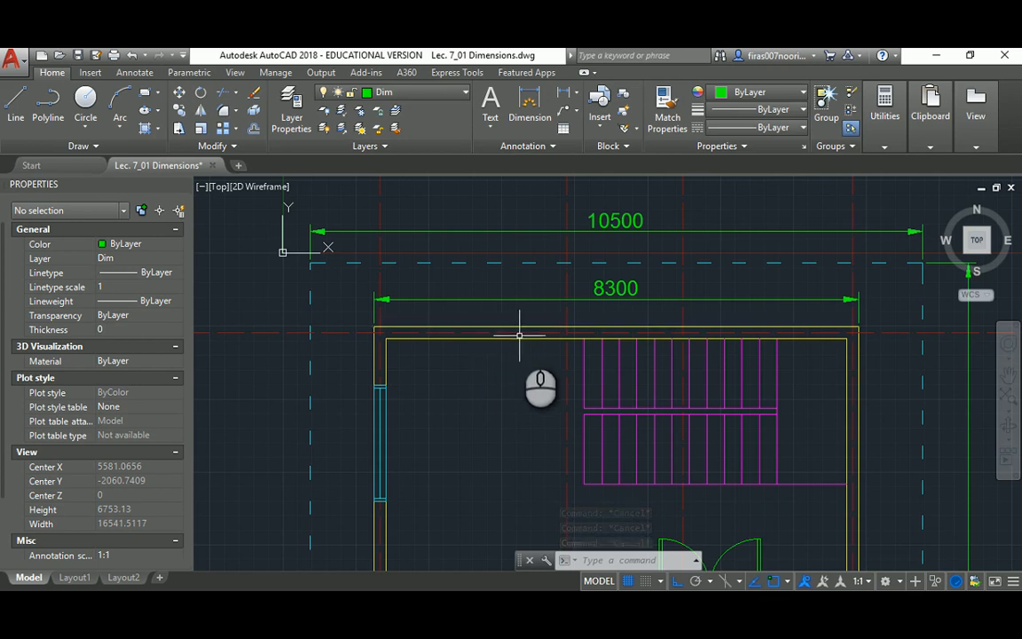
- Add a vertical linear dimension of the stair room's interior, from the top wall's inner face to the wall below, left of the stairs
scroll(443, 306, down, 2)
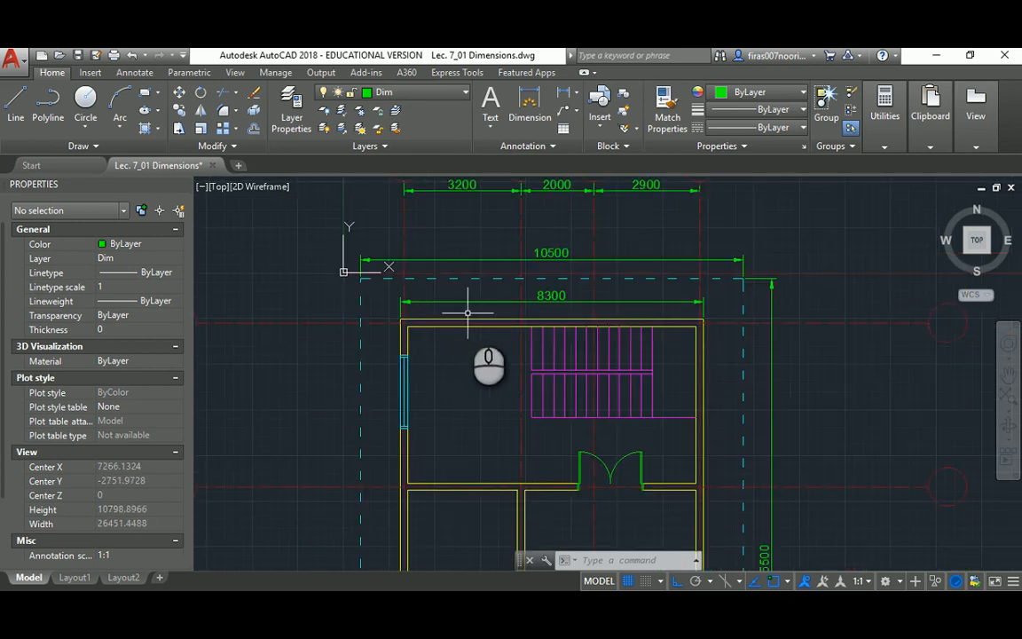
scroll(467, 313, down, 2)
mouse_move(603, 353)
middle_down()
mouse_move(505, 298)
mouse_move(531, 346)
middle_up()
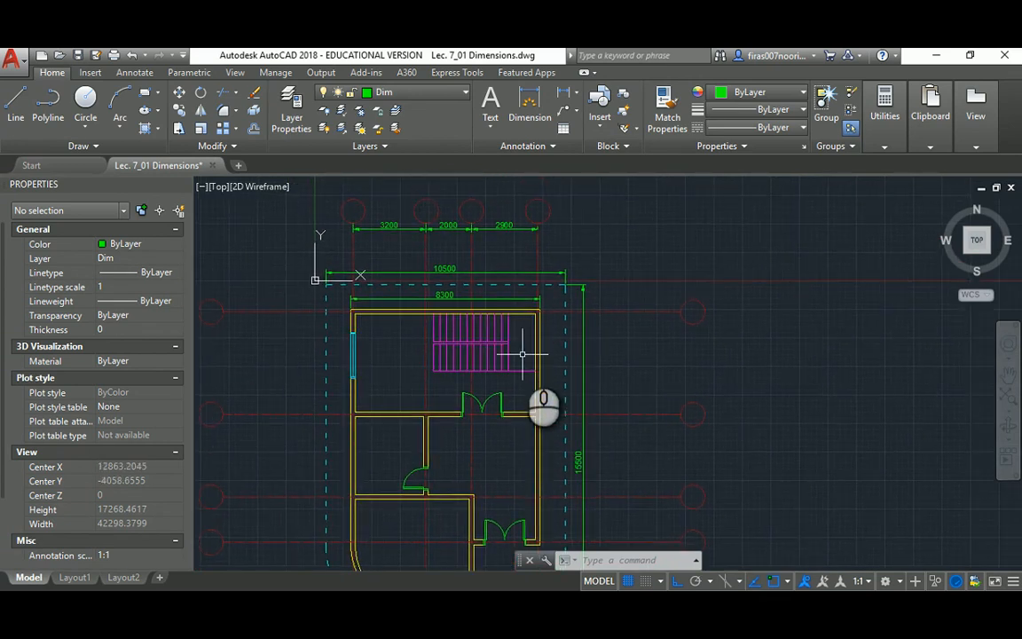
text(li)
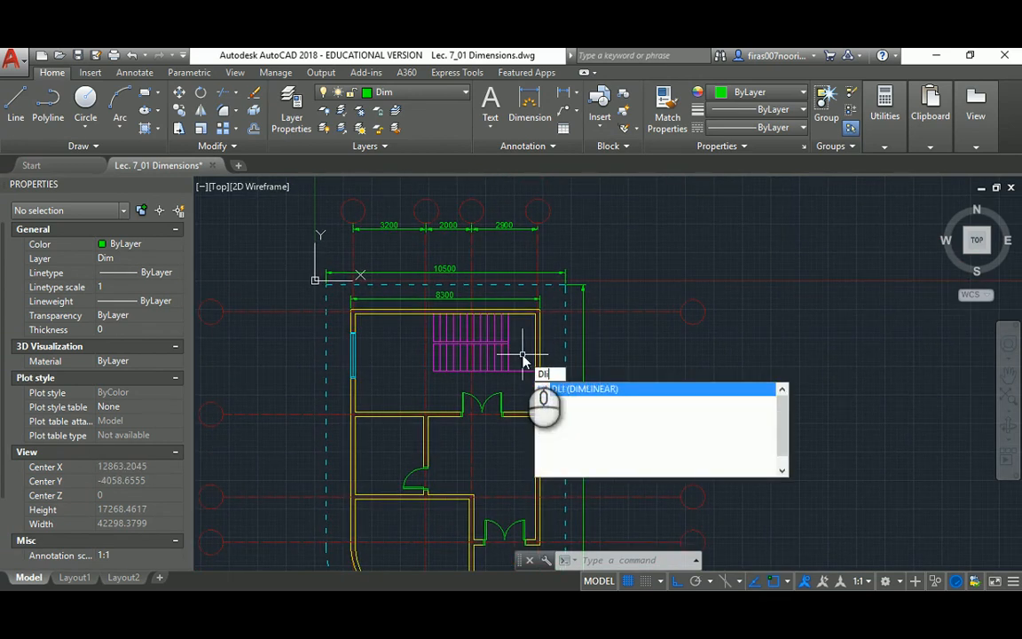
key(Return)
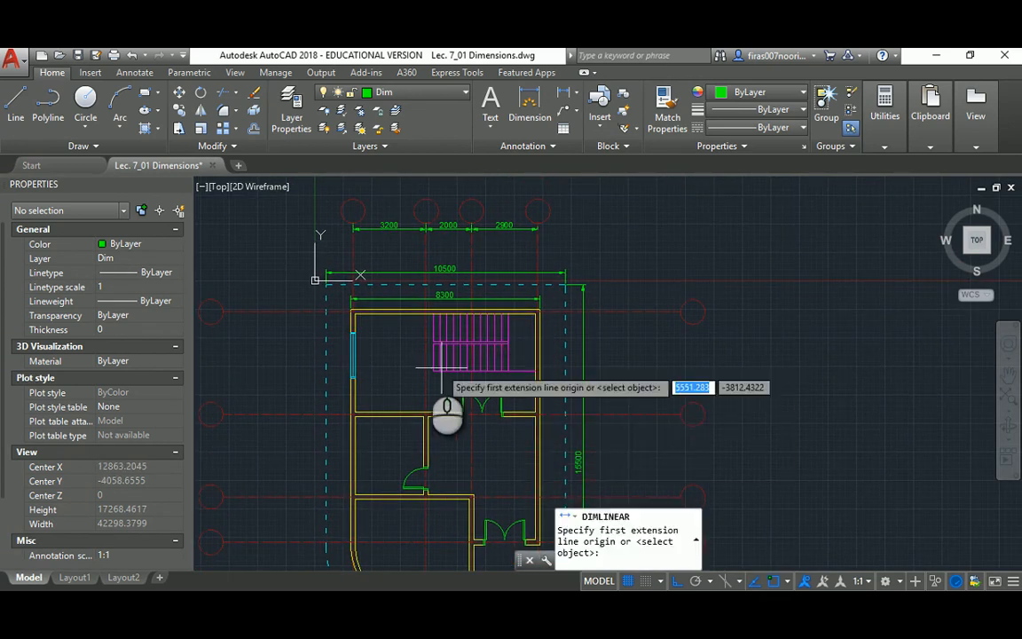
click(424, 316)
scroll(423, 412, up, 2)
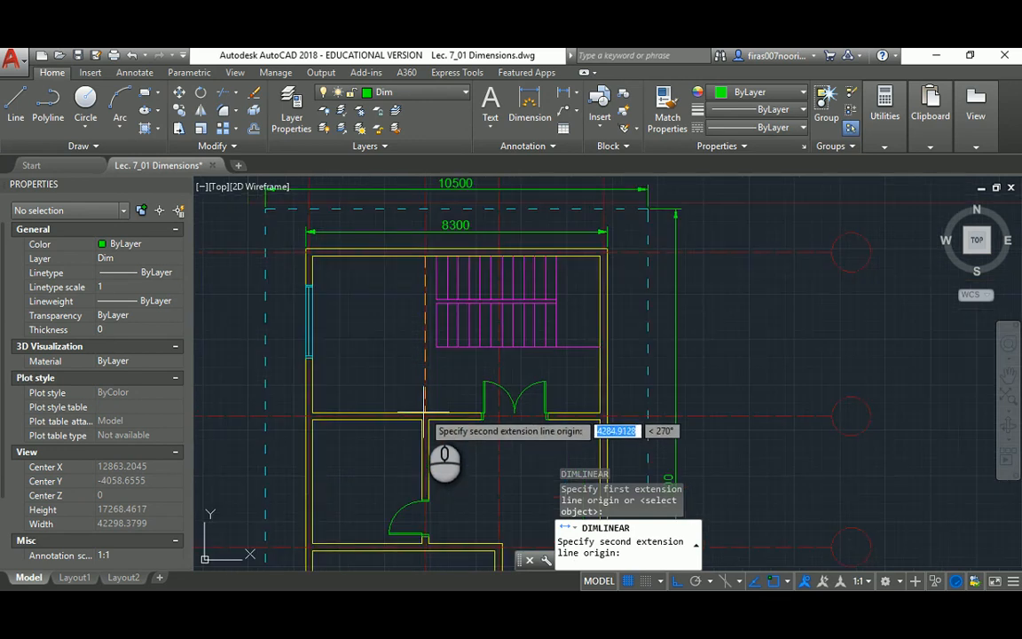
click(425, 412)
click(405, 362)
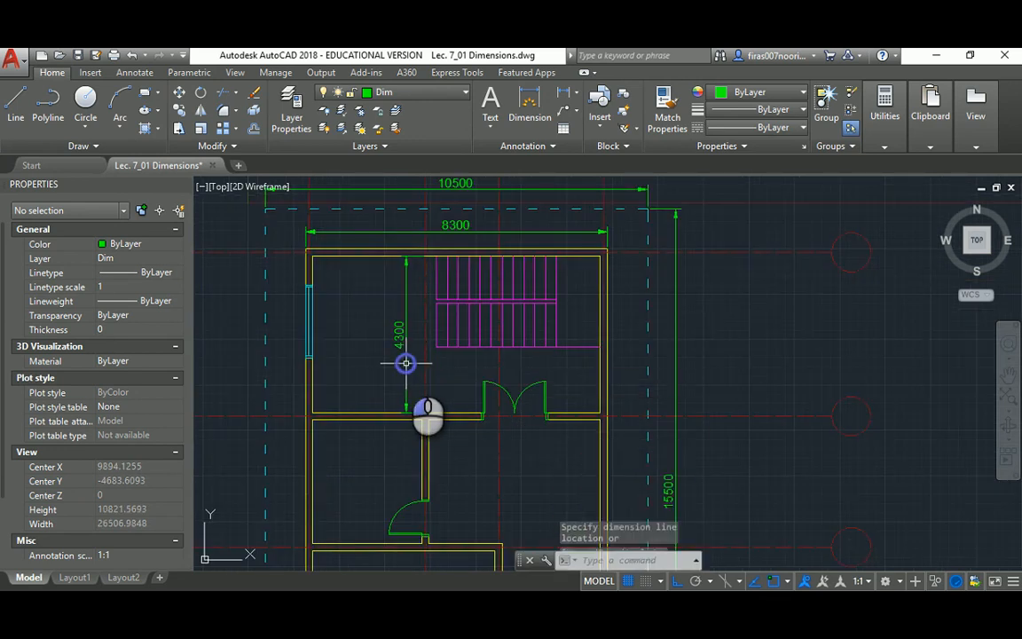
middle_drag(405, 362, 401, 338)
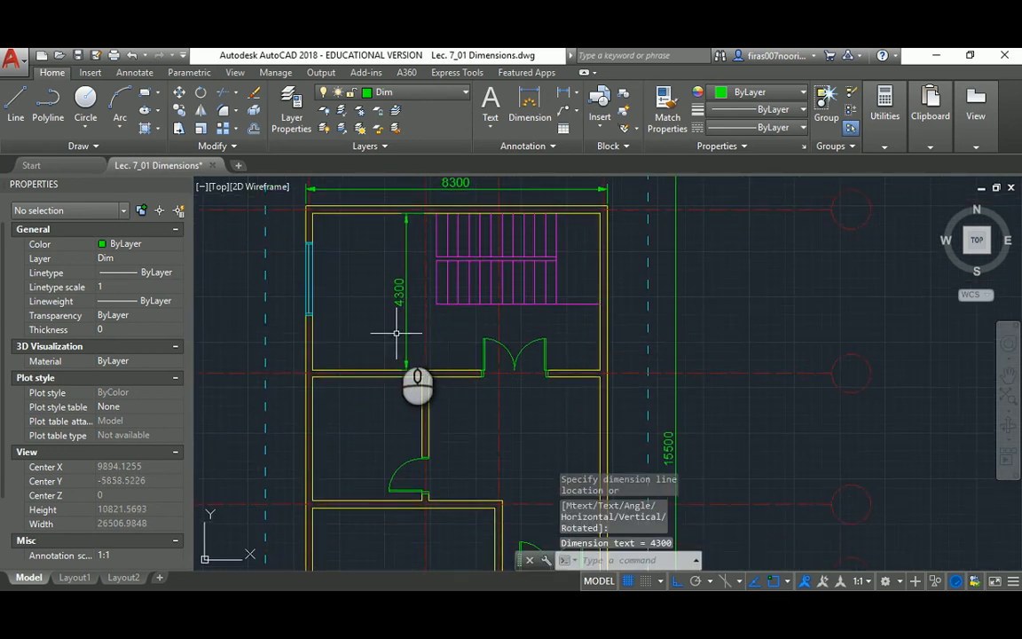
- Add a vertical linear dimension between the inner wall faces of the small middle room, placed beside its door
key(Return)
scroll(425, 377, up, 5)
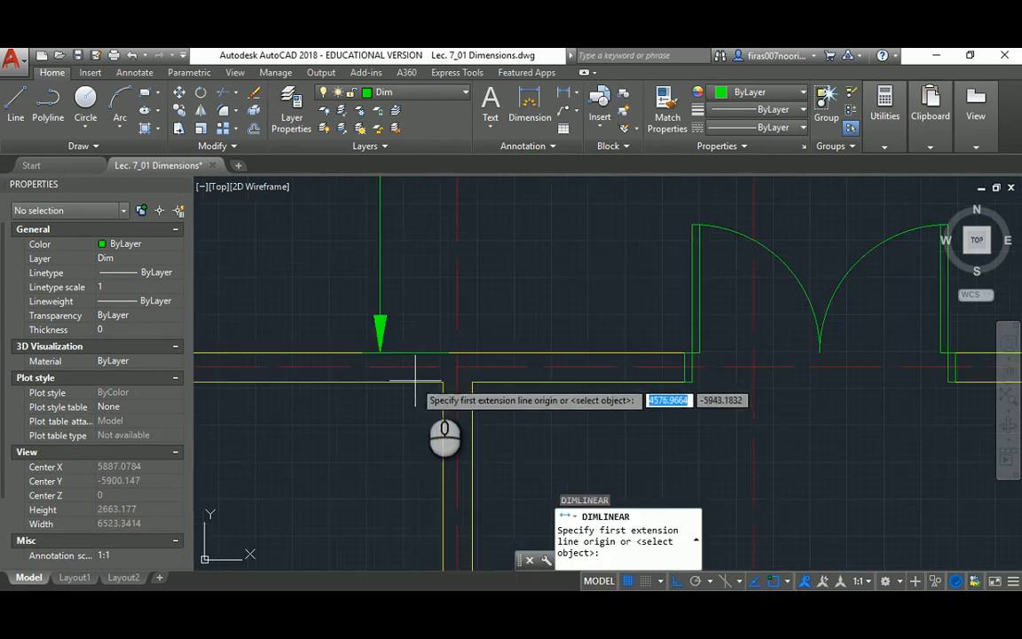
click(443, 382)
scroll(433, 390, down, 5)
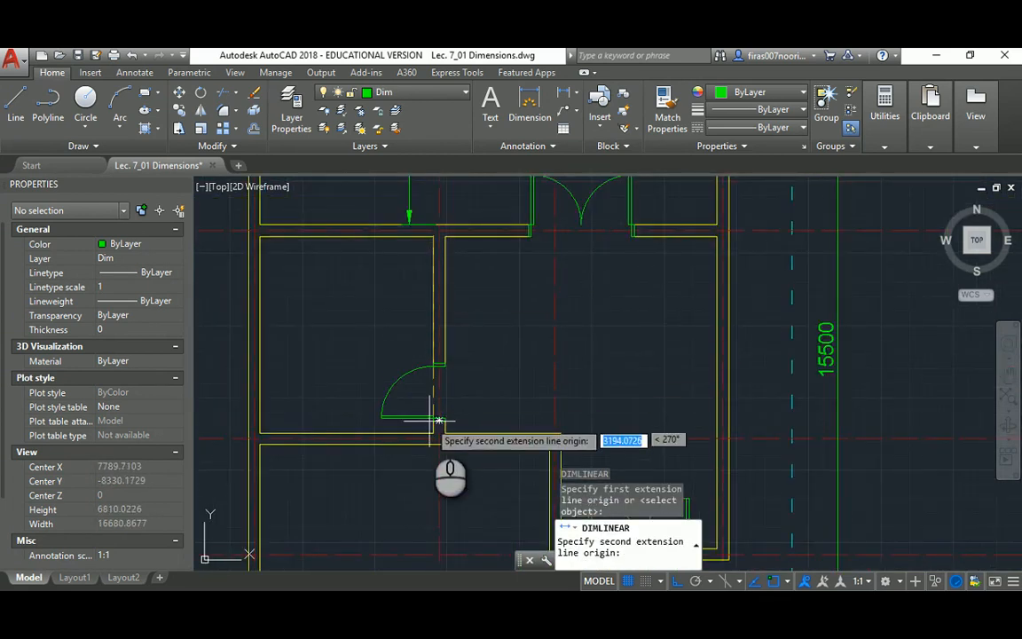
click(438, 420)
click(392, 292)
scroll(394, 294, down, 3)
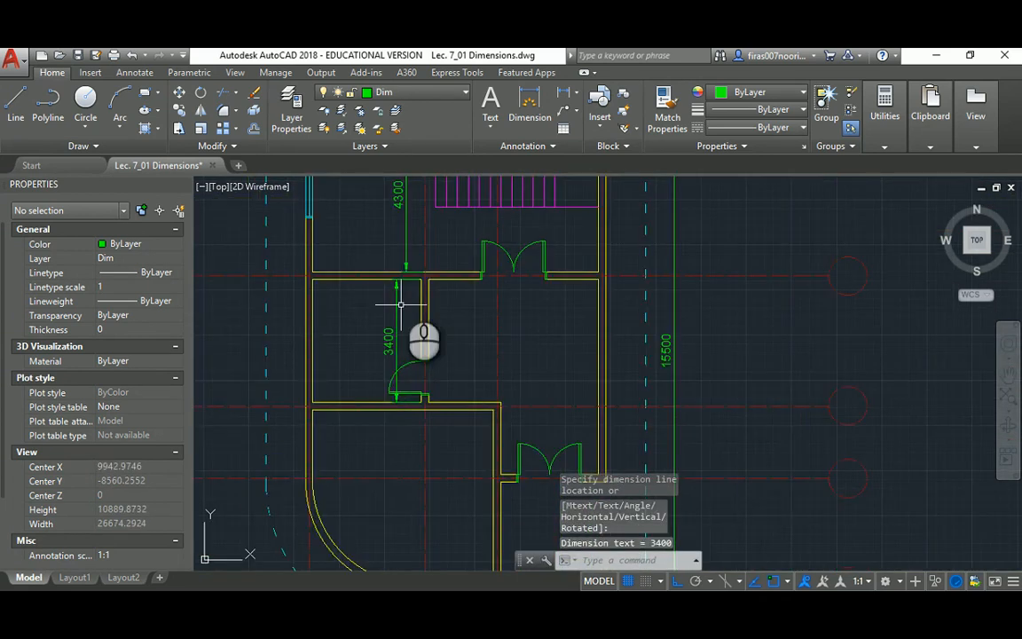
- Add a vertical linear dimension between the upper and lower inner wall faces of the room with the curved corner
scroll(420, 405, up, 3)
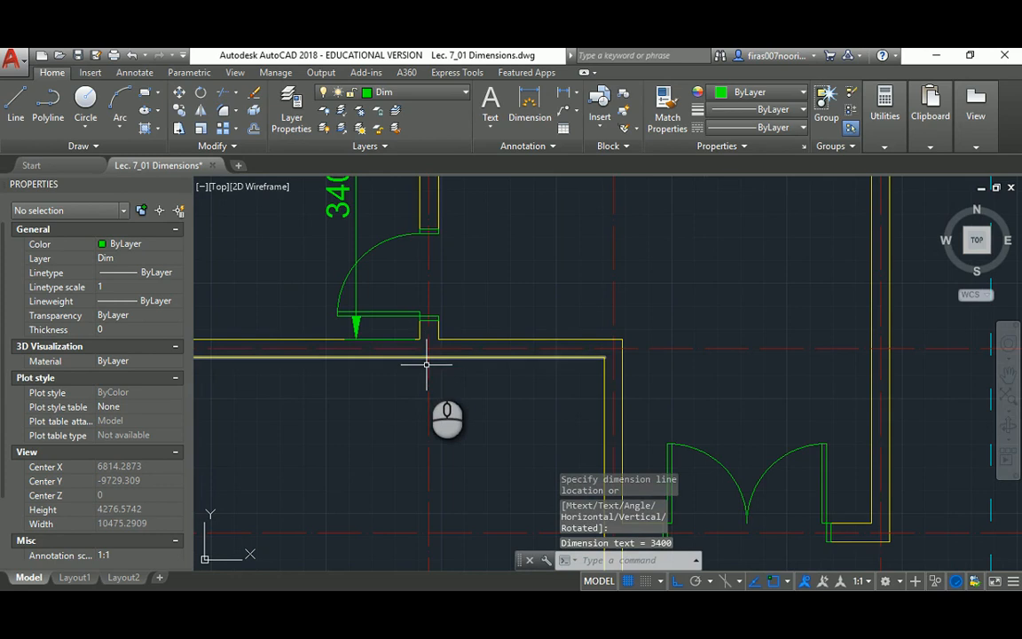
key(Return)
click(426, 352)
scroll(422, 354, down, 3)
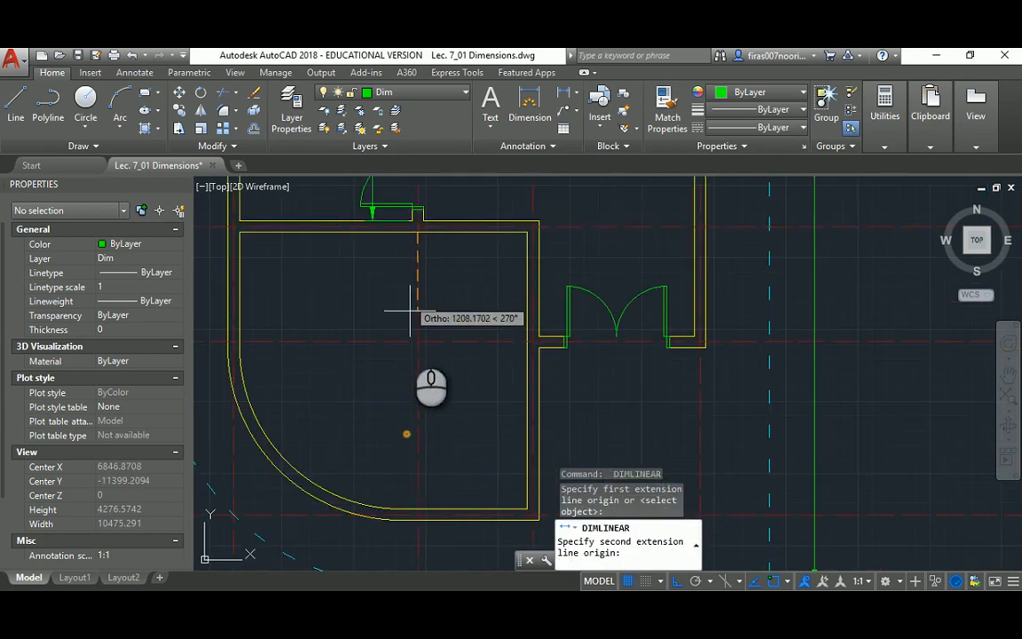
click(415, 506)
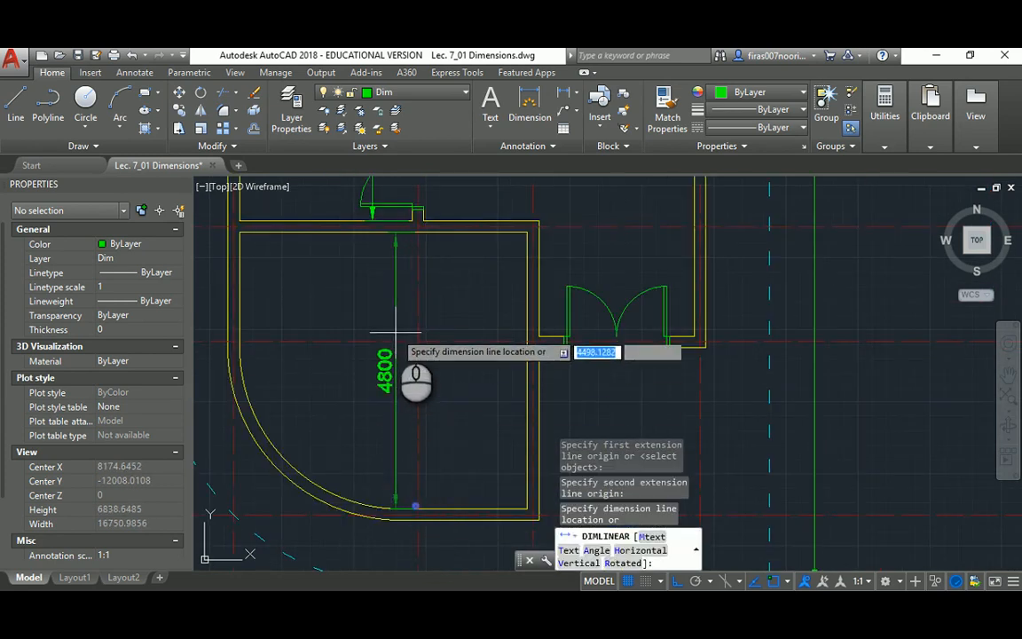
click(398, 318)
scroll(399, 355, down, 3)
key(Escape)
key(Escape)
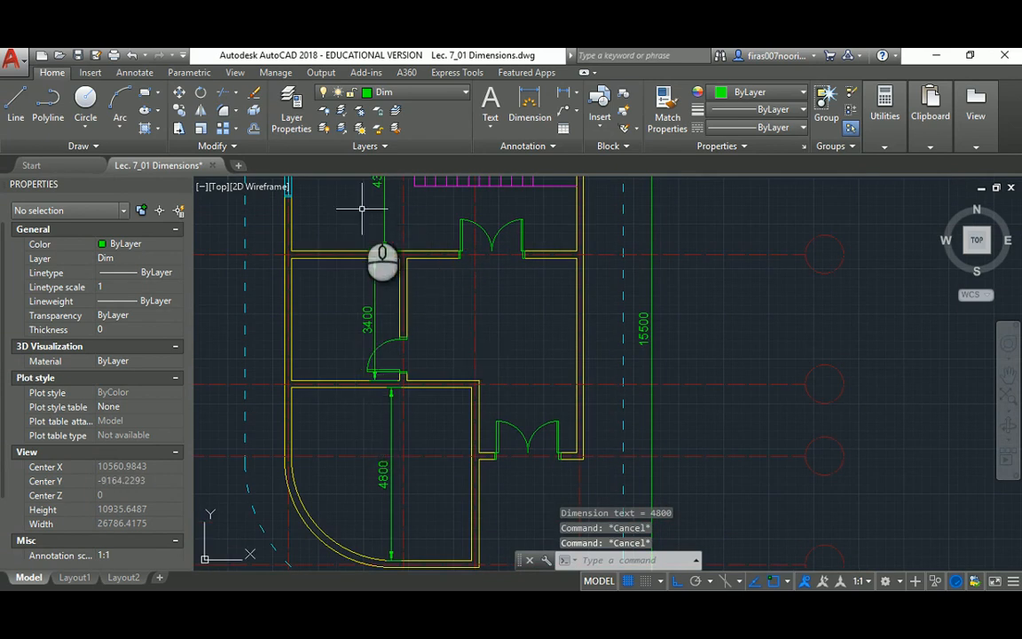
- Undo the three vertical interior room dimensions
middle_drag(361, 208, 364, 330)
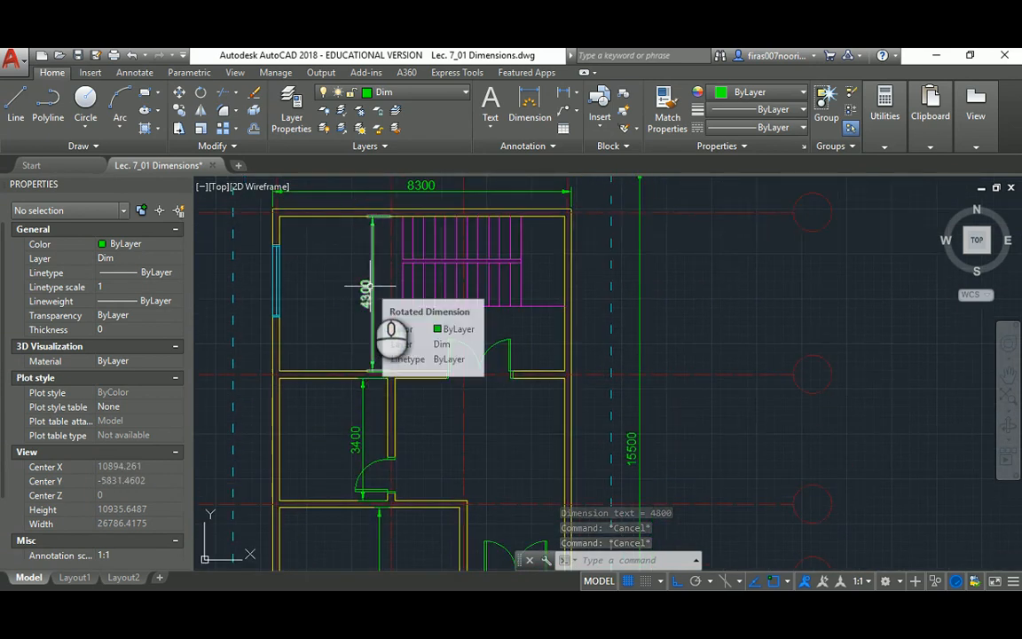
key(ctrl+z)
key(ctrl+z)
key(ctrl+z)
key(ctrl+z)
key(ctrl+z)
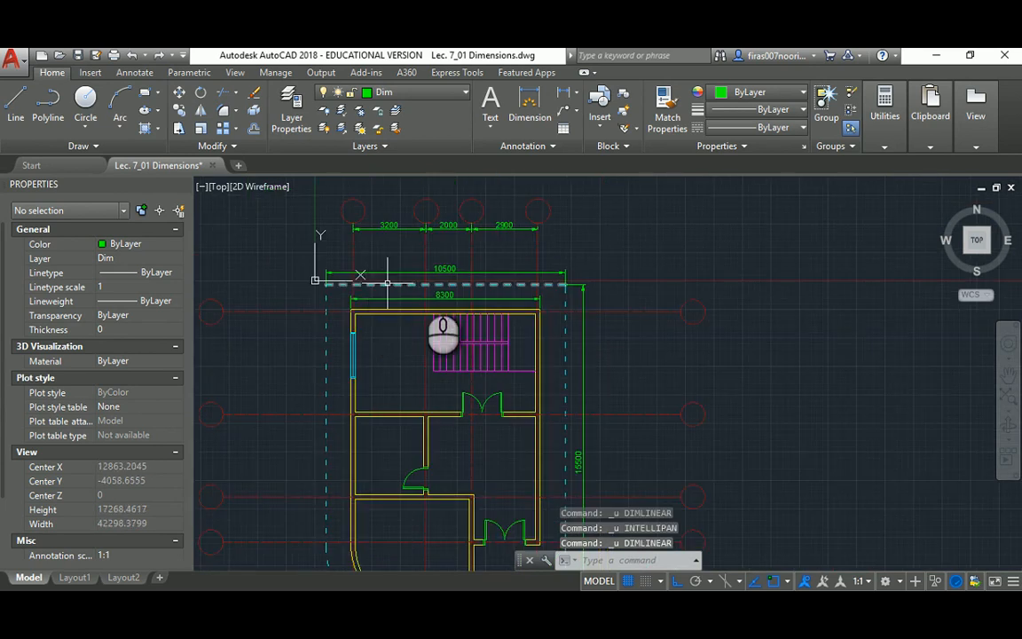
- Add a vertical linear dimension between the top two horizontal grid lines, placed beside their bubbles on the plan's right side
mouse_move(526, 329)
middle_down()
mouse_move(439, 269)
mouse_move(352, 278)
middle_up()
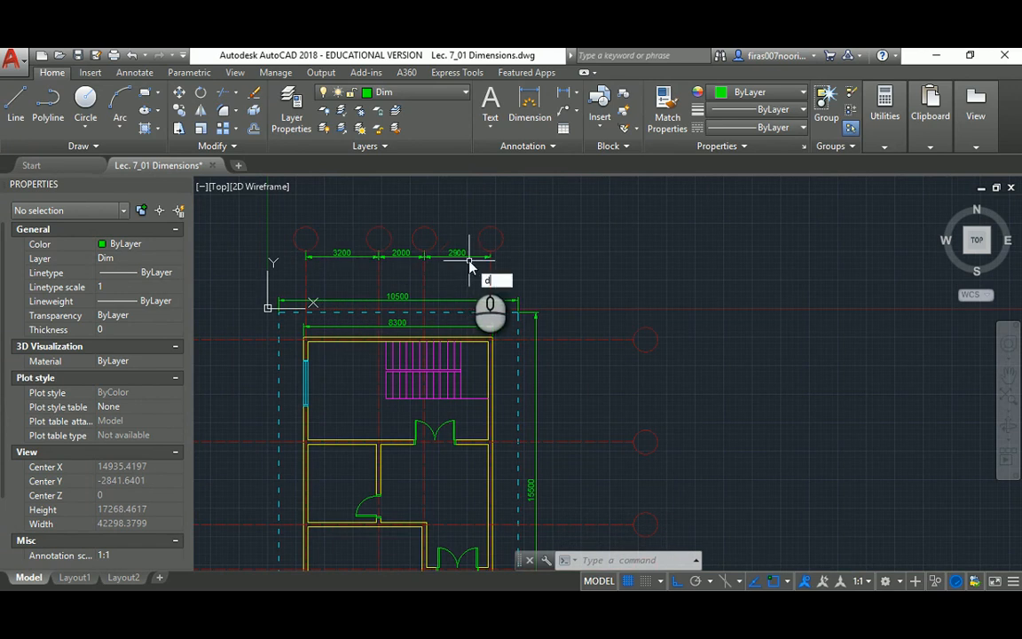
text(li)
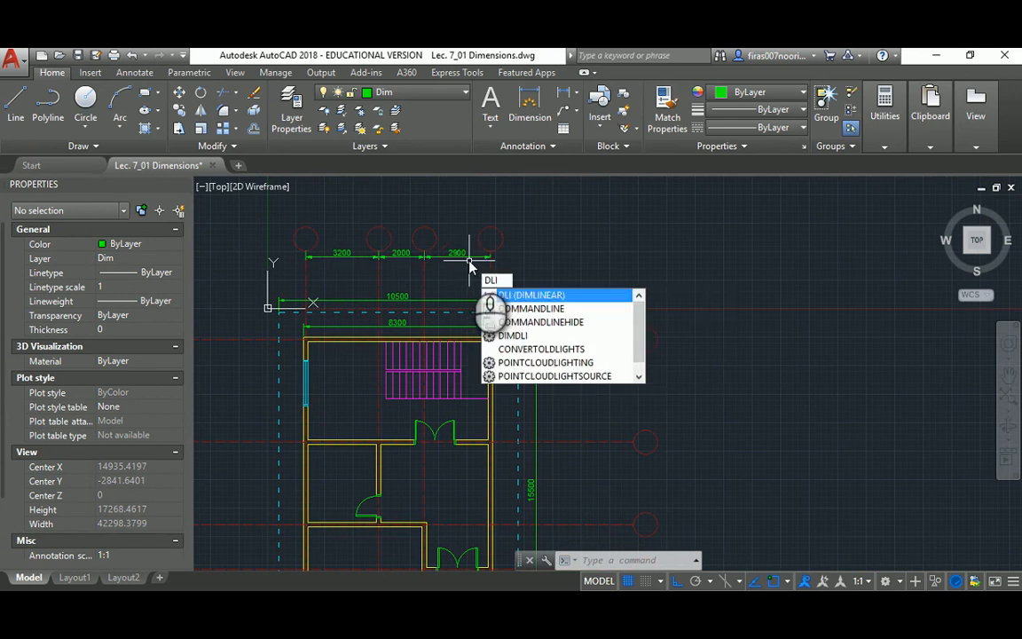
key(Return)
mouse_move(585, 374)
middle_down()
mouse_move(528, 245)
mouse_move(497, 237)
middle_up()
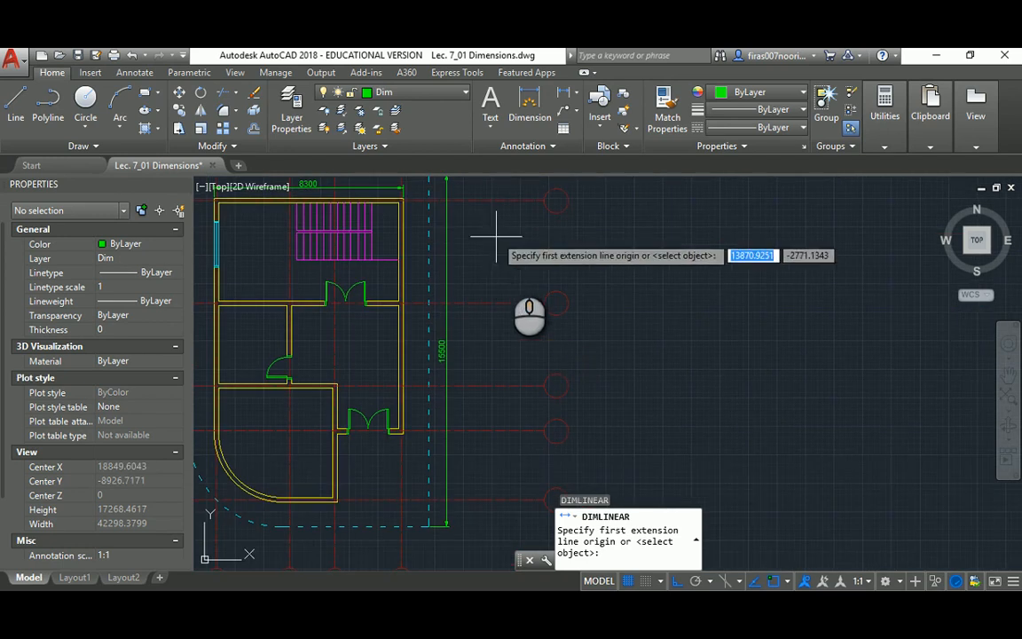
click(547, 200)
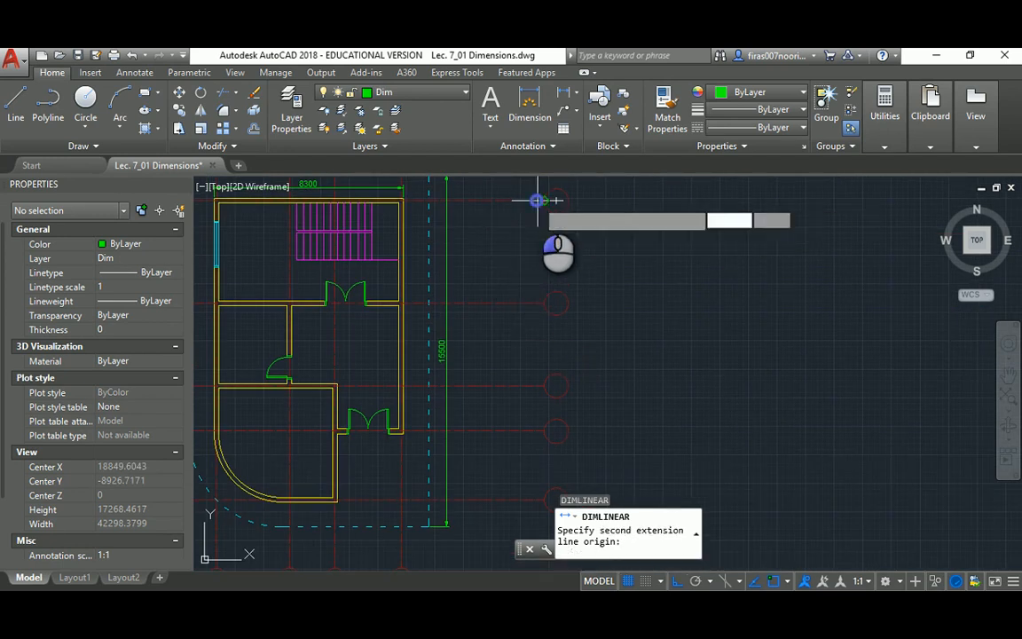
click(536, 302)
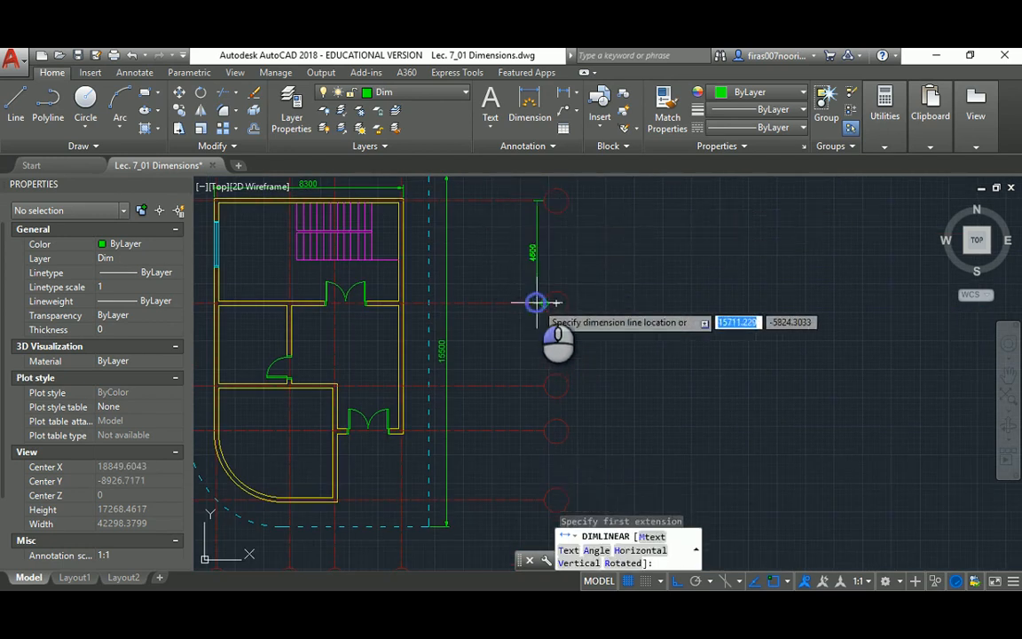
click(528, 243)
scroll(540, 204, up, 4)
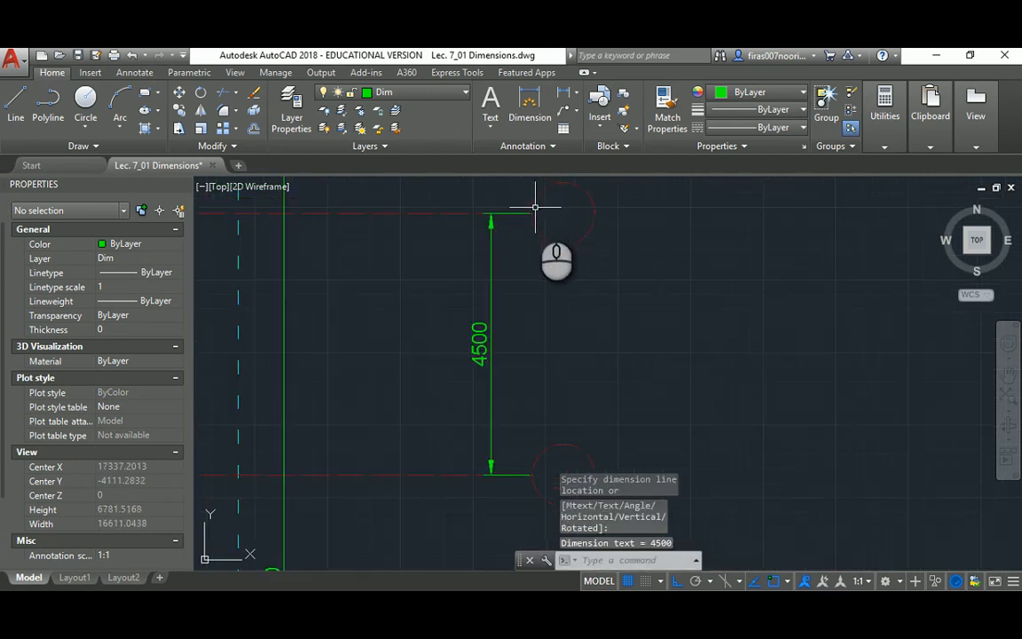
scroll(515, 313, down, 3)
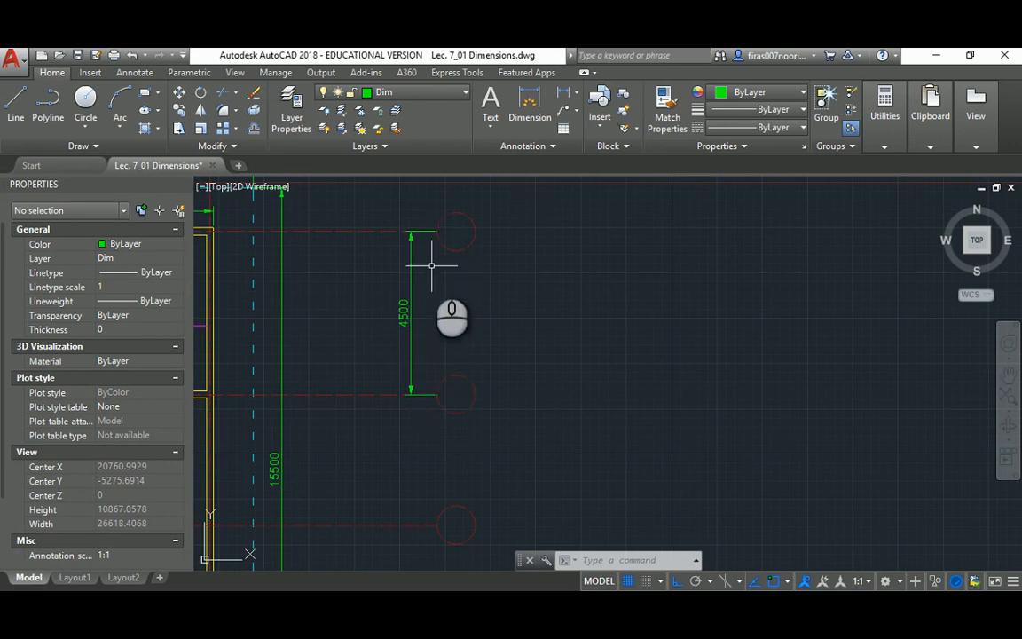
- Continue the vertical dimension chain down through the three remaining horizontal grid lines at the plan's right-hand bubbles
scroll(448, 300, down, 2)
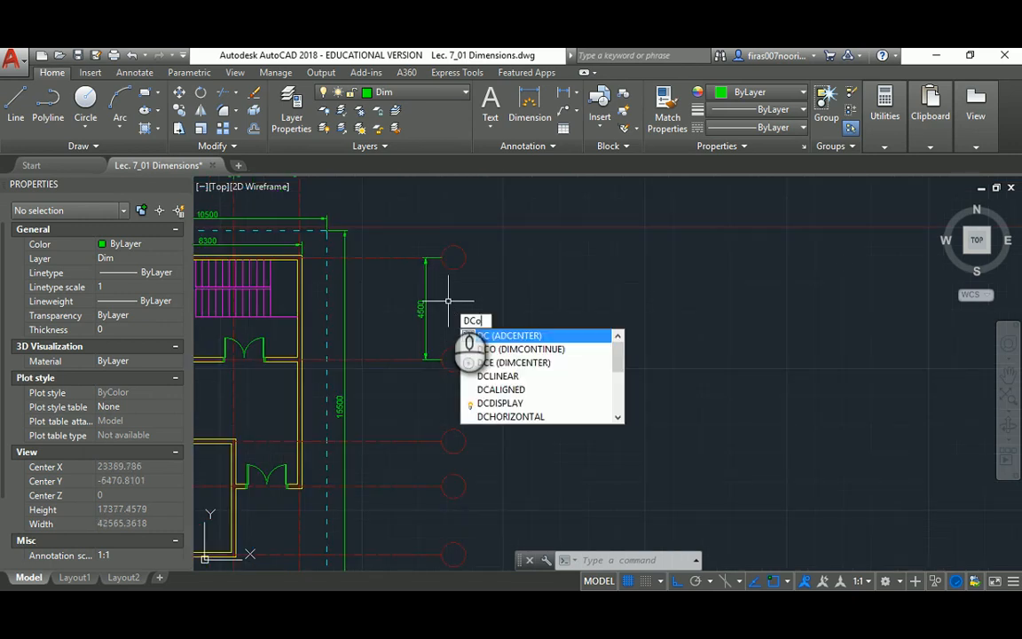
text(o)
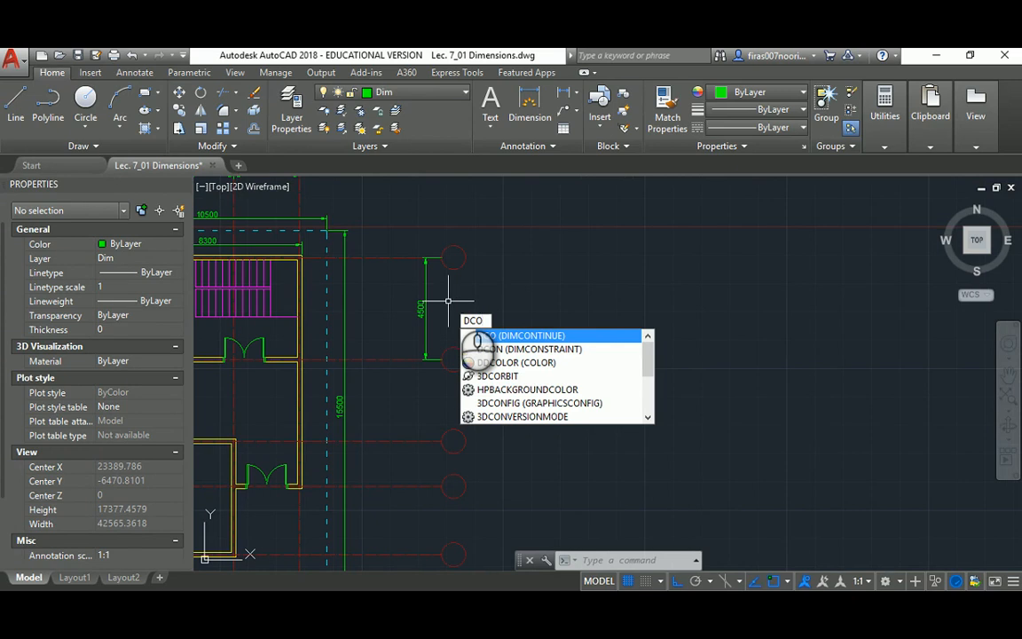
key(Return)
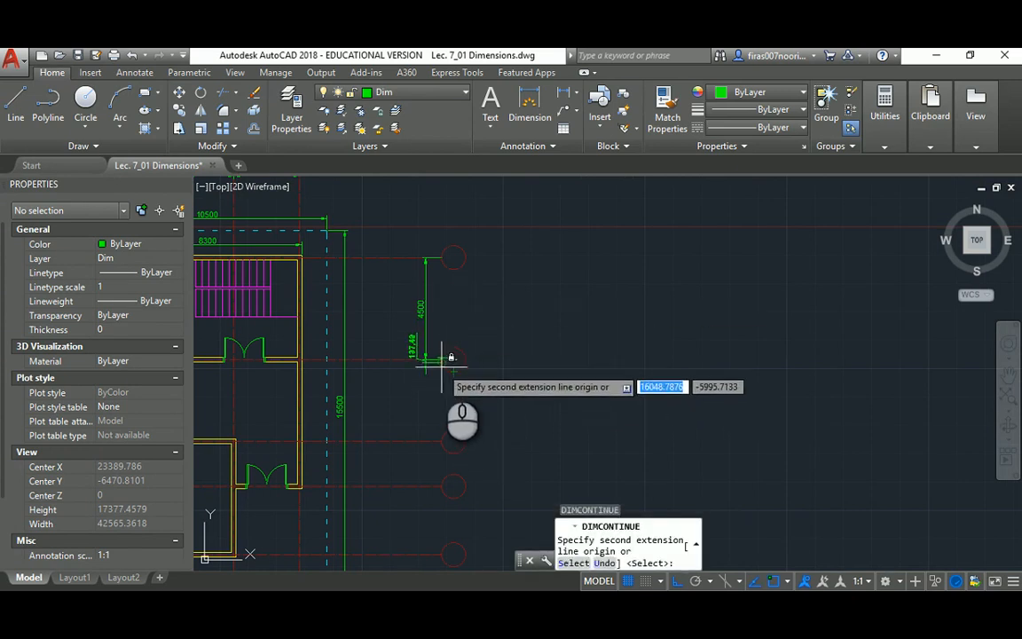
scroll(447, 390, up, 5)
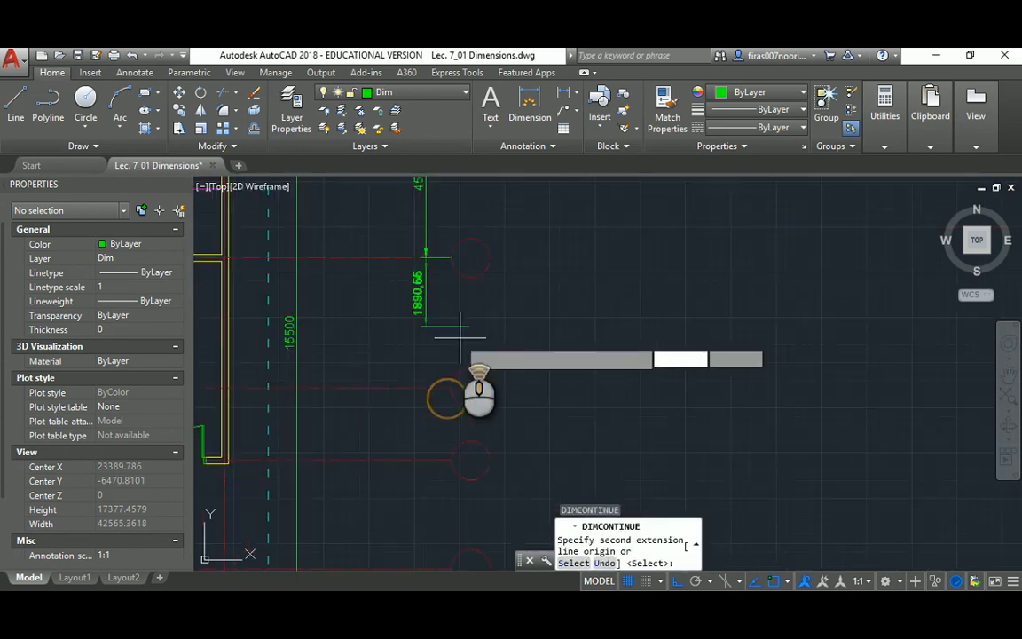
click(439, 412)
scroll(456, 327, up, 4)
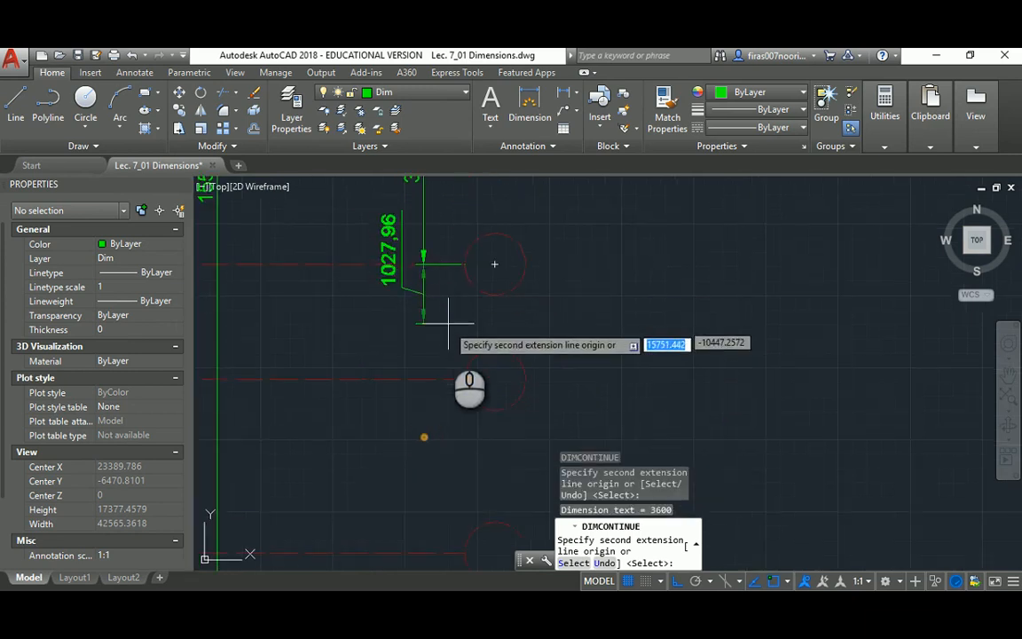
scroll(455, 376, down, 4)
click(456, 377)
middle_drag(445, 417, 436, 293)
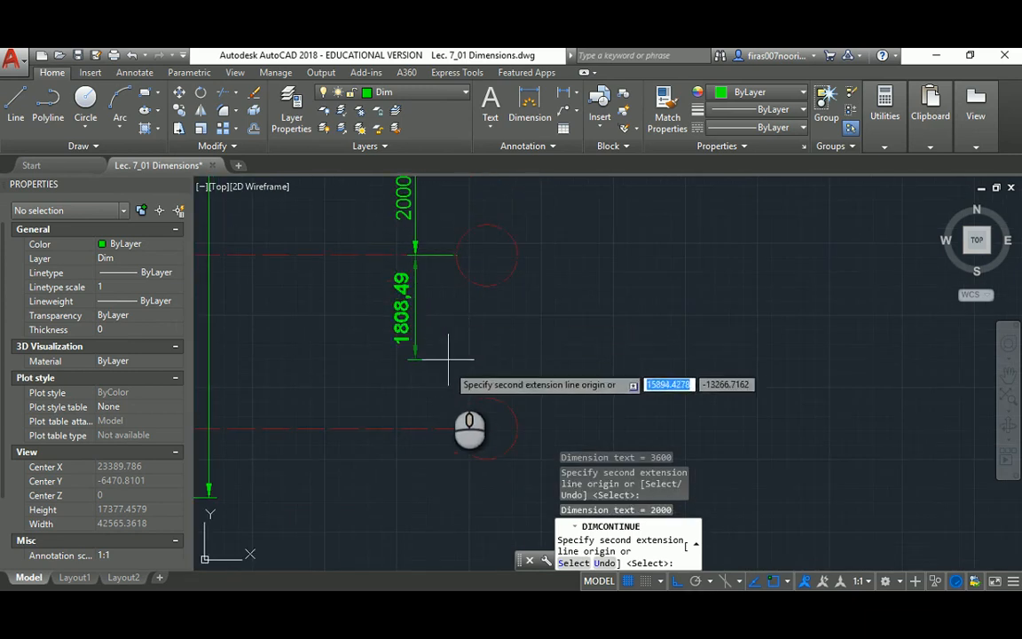
click(448, 428)
scroll(447, 429, down, 3)
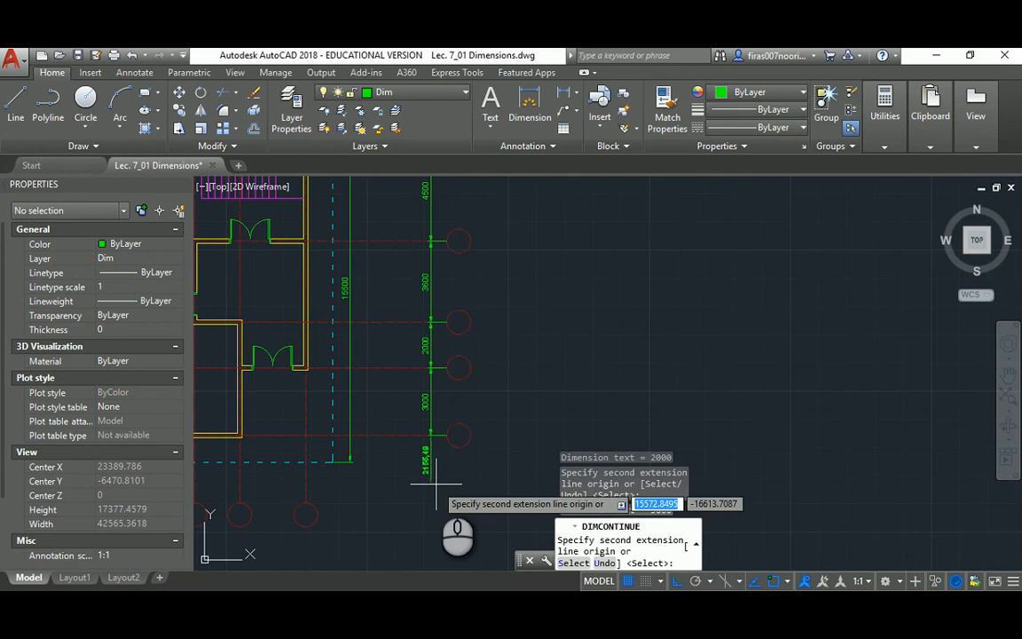
key(Escape)
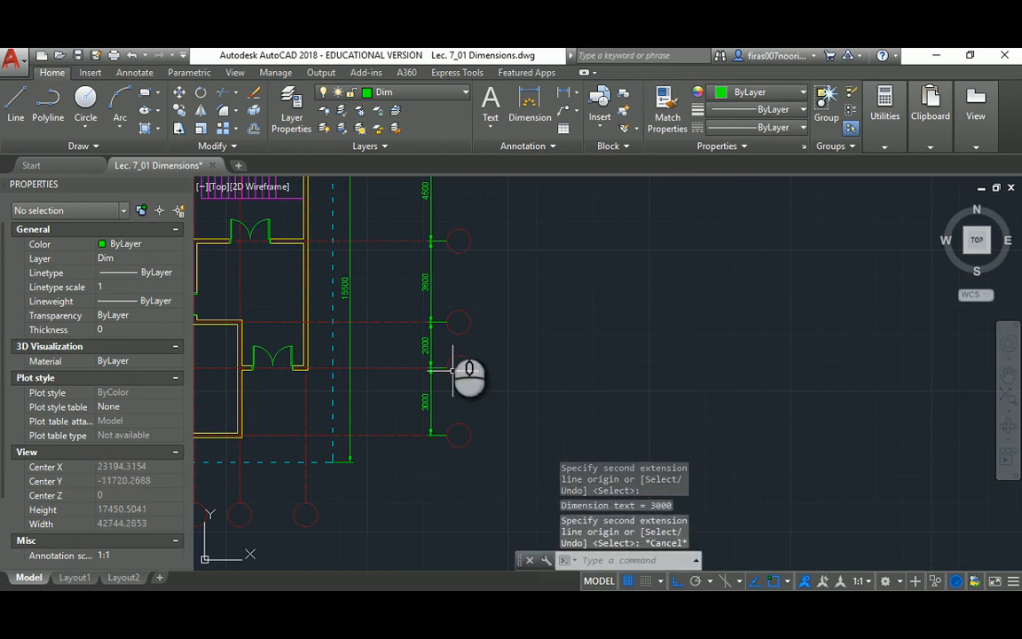
- Add a horizontal linear dimension between the first two vertical grid lines from the left, just above their bubbles below the plan
middle_drag(441, 266, 446, 314)
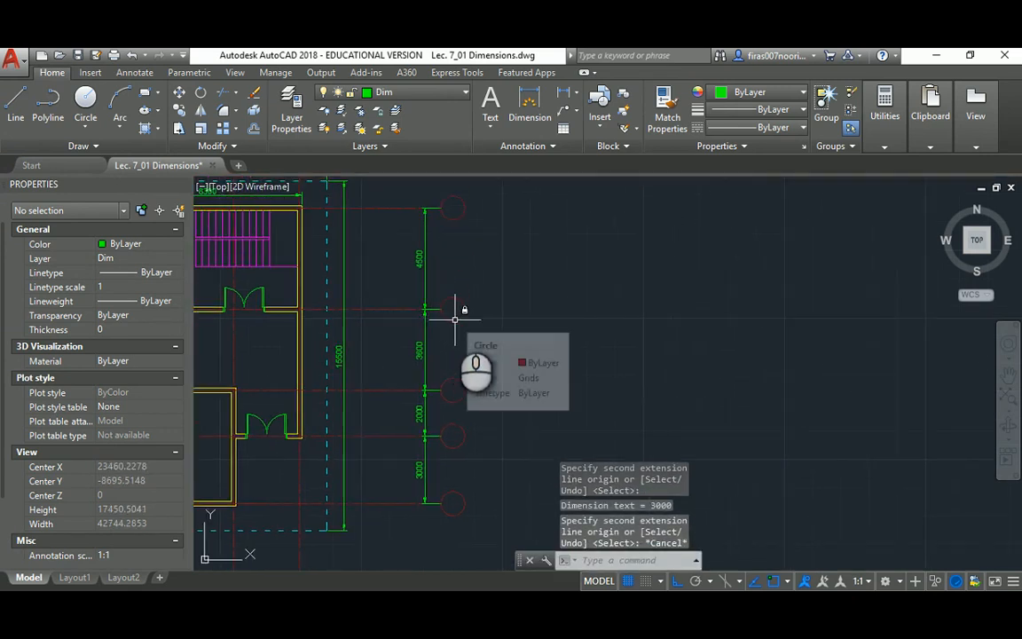
scroll(421, 315, up, 4)
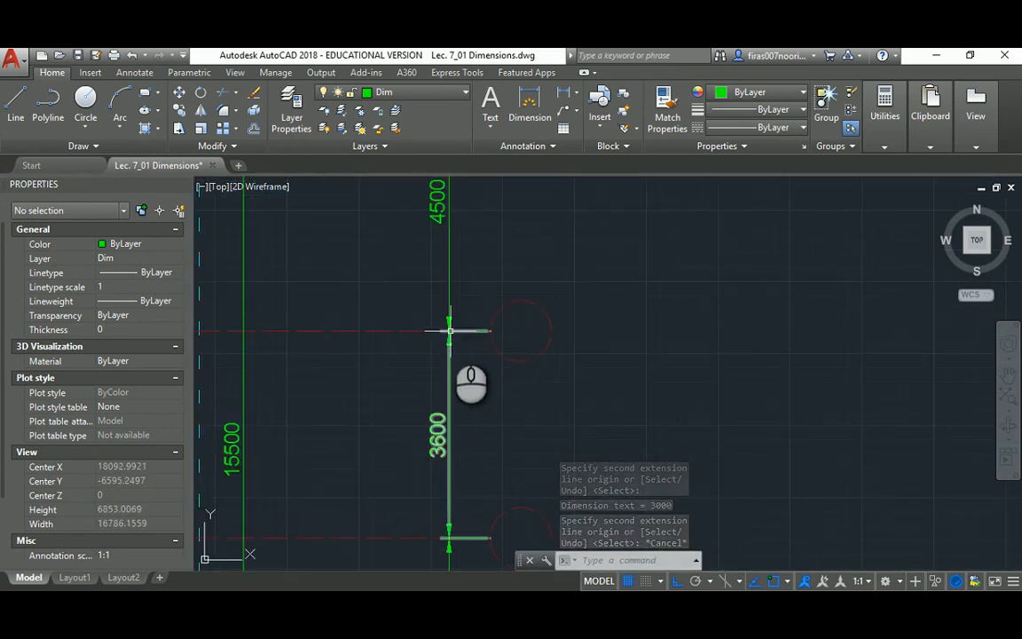
scroll(480, 273, down, 4)
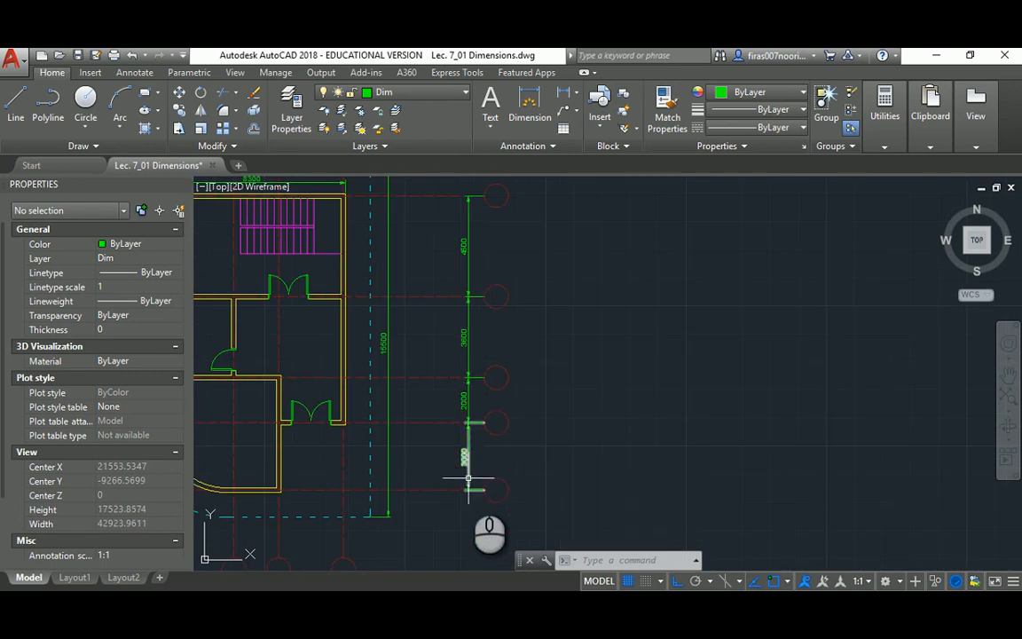
middle_drag(419, 291, 426, 304)
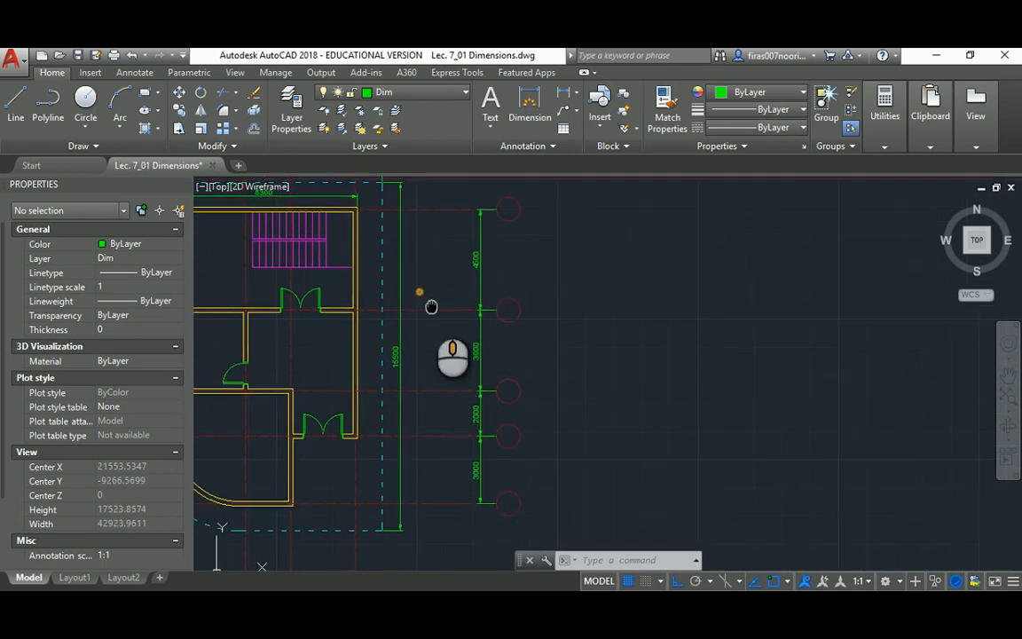
middle_drag(489, 424, 622, 252)
scroll(410, 395, up, 2)
scroll(410, 395, up, 2)
middle_drag(339, 380, 498, 388)
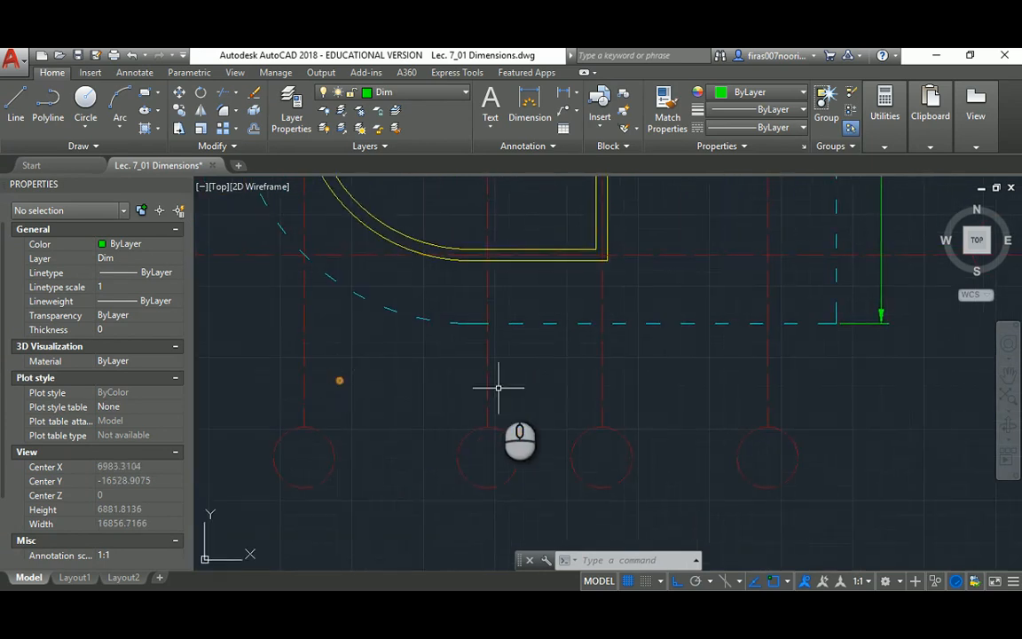
text(li)
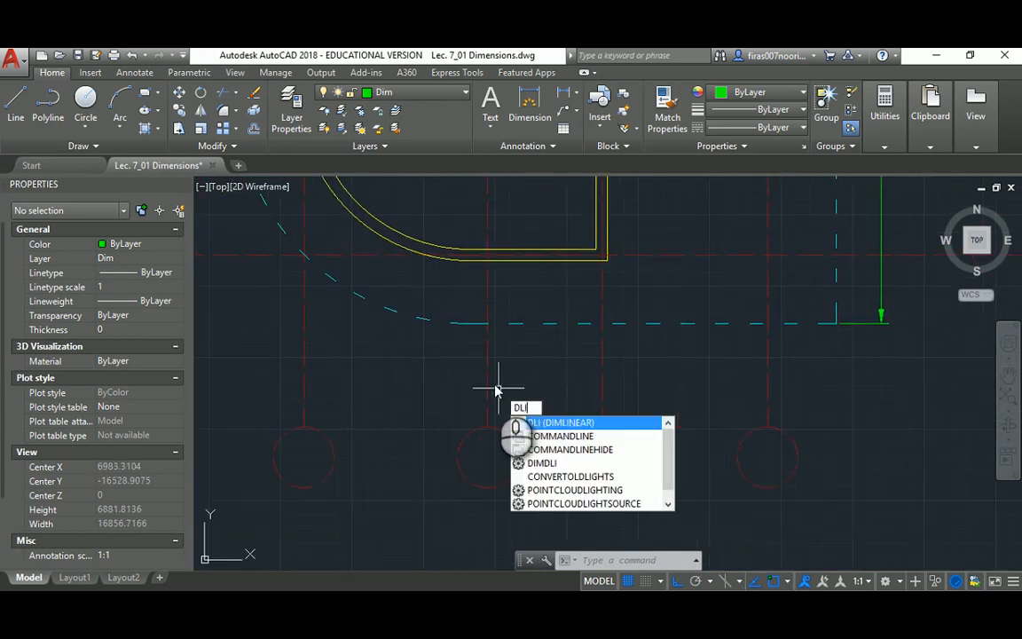
key(Return)
click(301, 426)
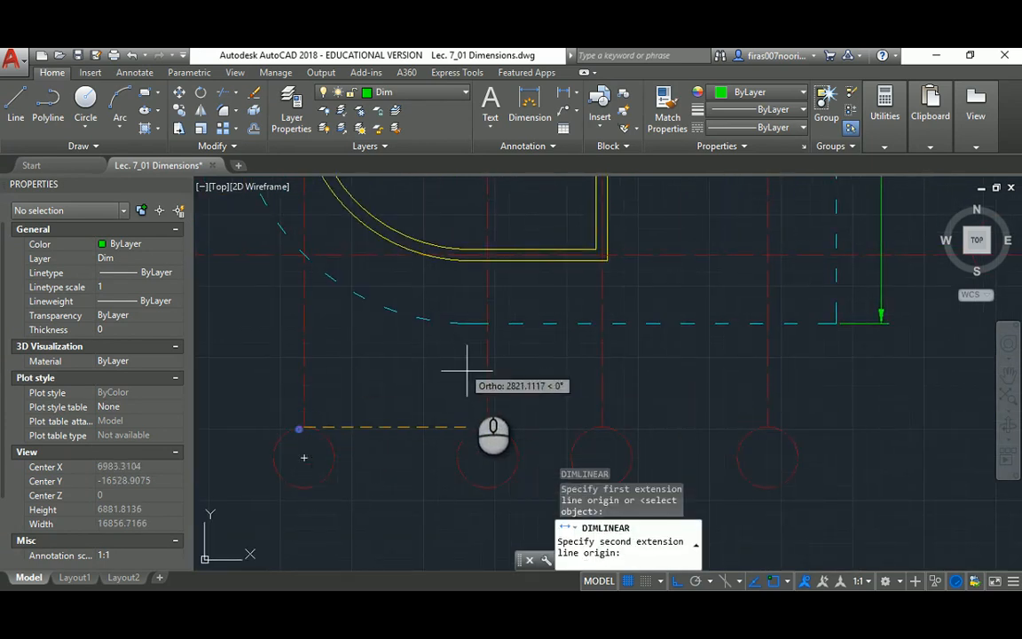
click(486, 426)
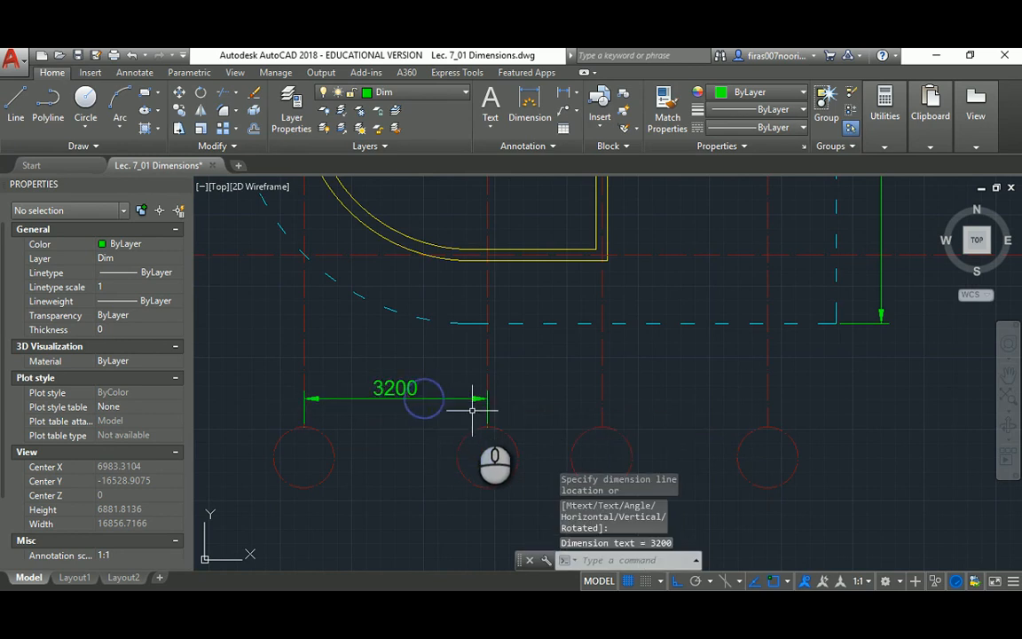
click(601, 393)
- Continue the horizontal dimension chain below the plan through the third and fourth vertical grid lines
text(dco)
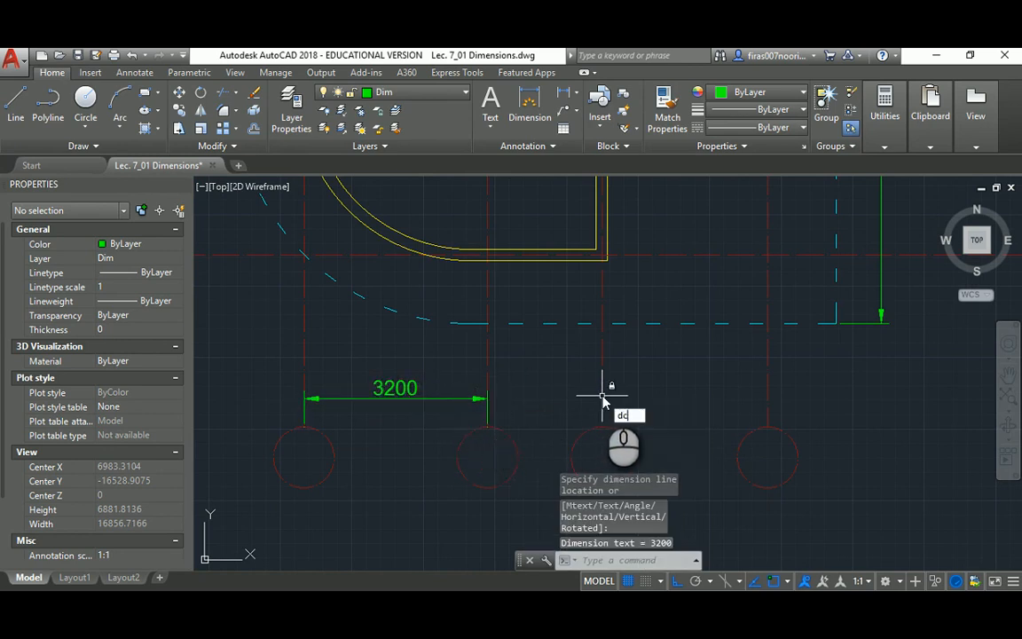
key(Return)
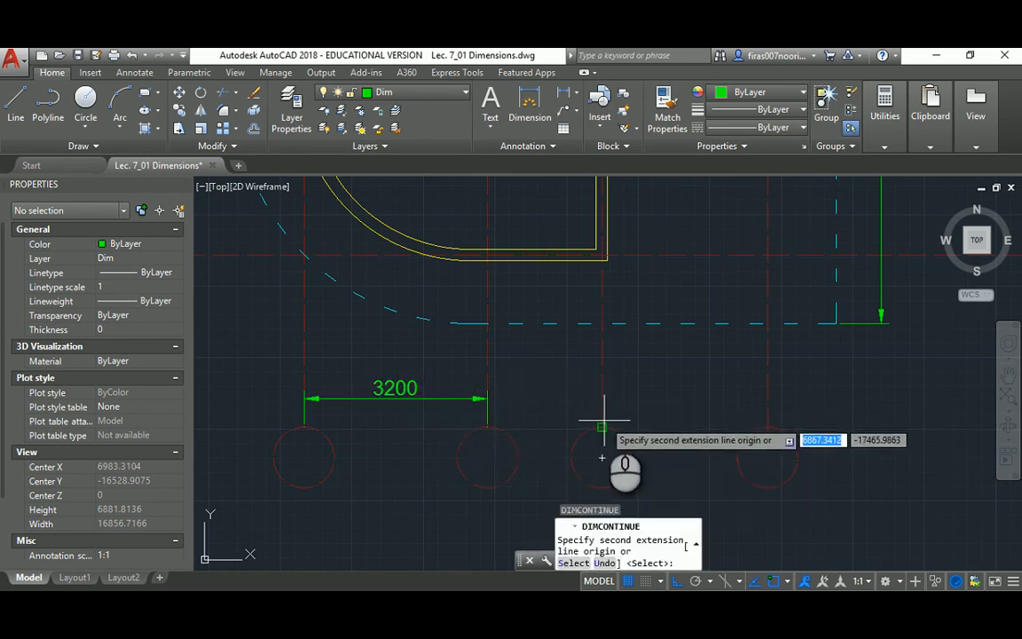
click(603, 417)
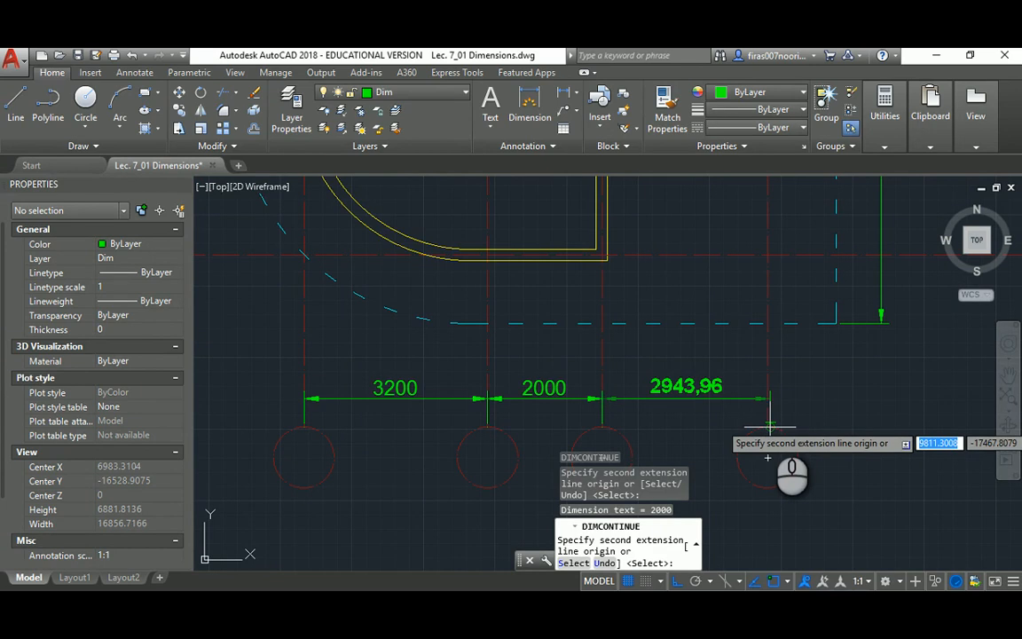
key(Return)
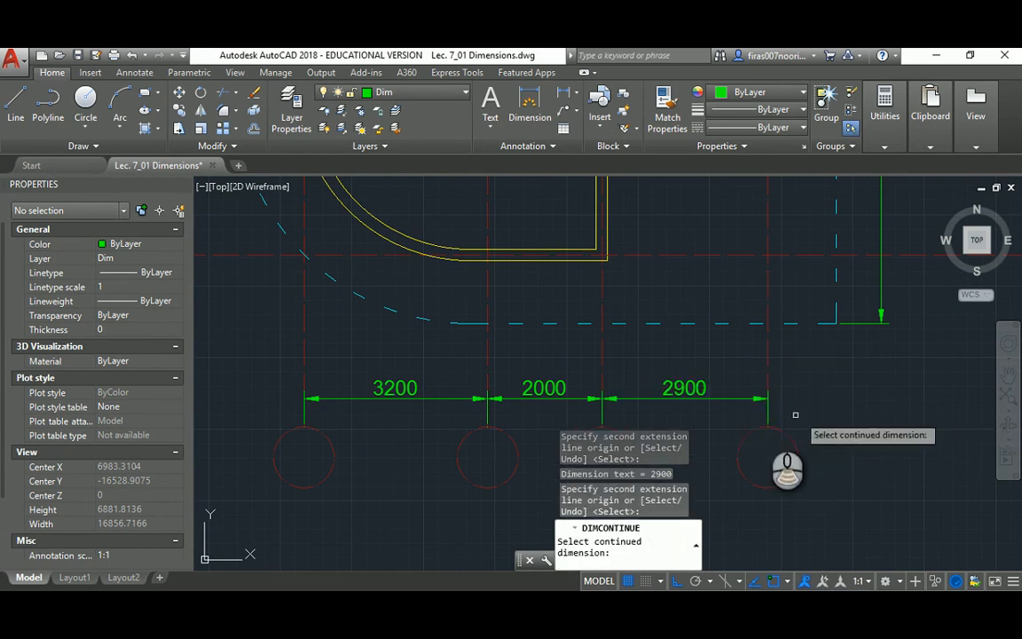
scroll(771, 426, down, 6)
middle_drag(511, 256, 448, 264)
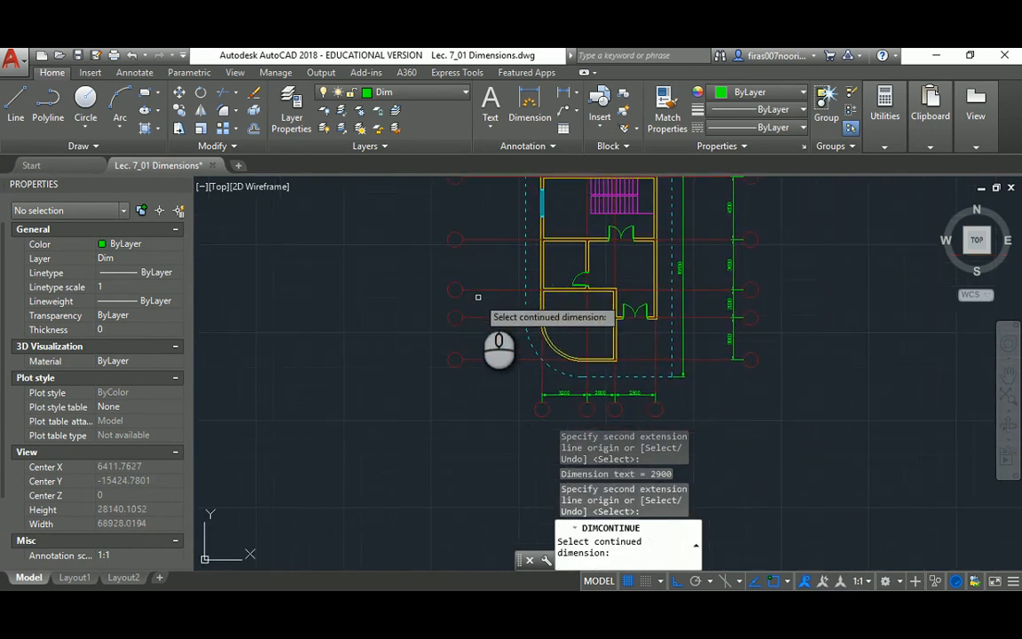
key(Escape)
key(Escape)
key(Escape)
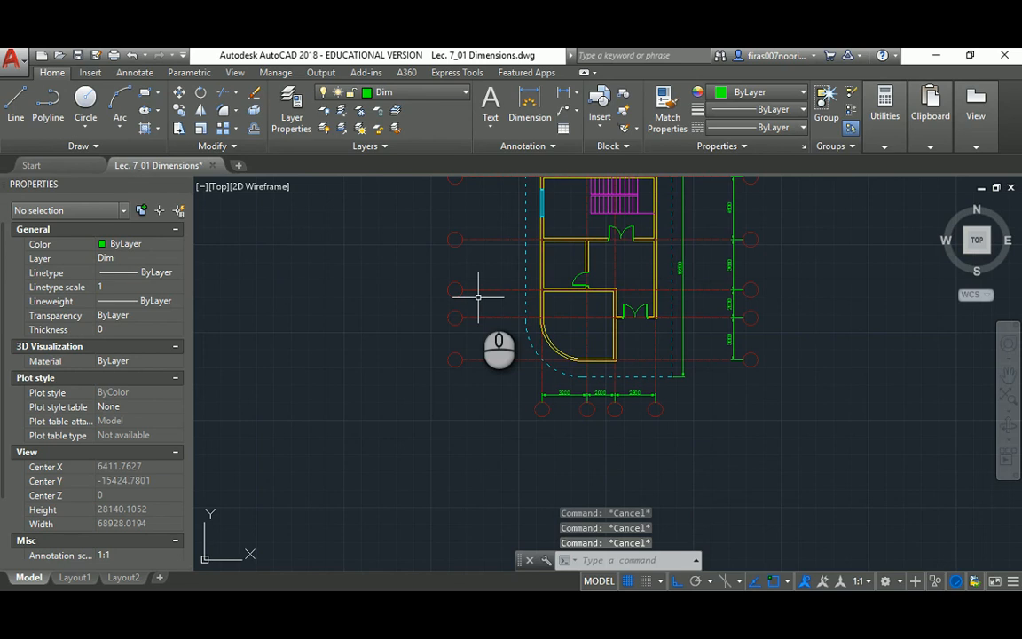
- Add a vertical linear dimension between the lowest two horizontal grid lines, beside their bubbles on the plan's left side
text(dli)
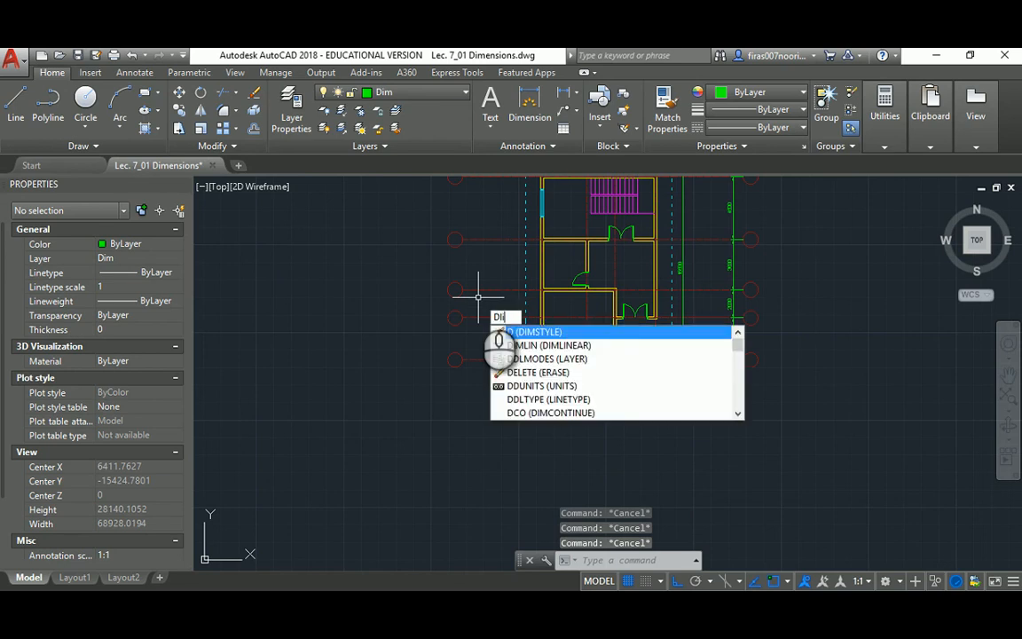
key(Return)
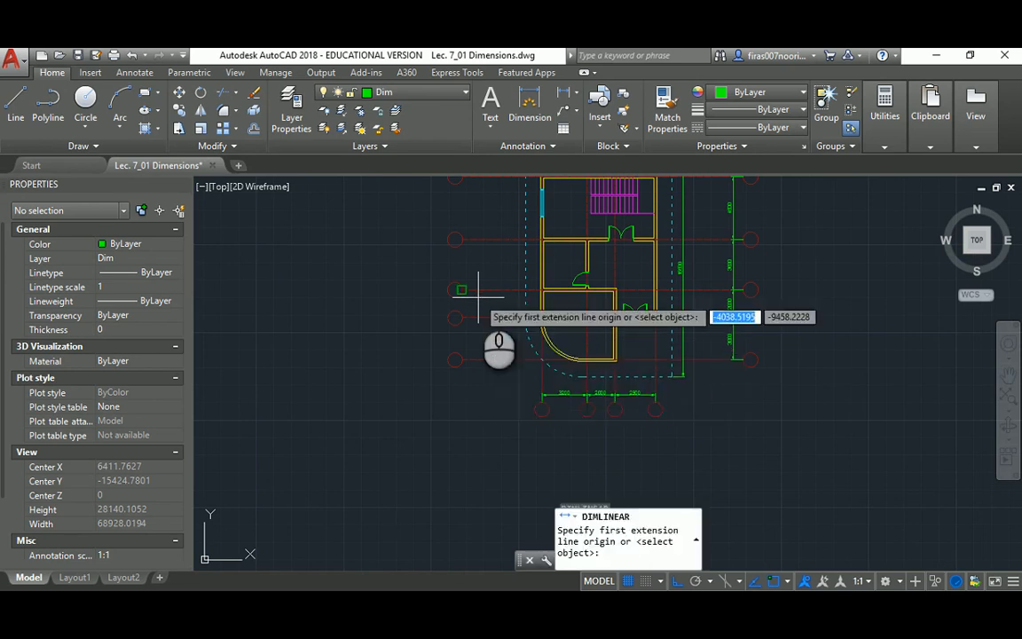
scroll(486, 292, up, 4)
middle_drag(489, 289, 390, 358)
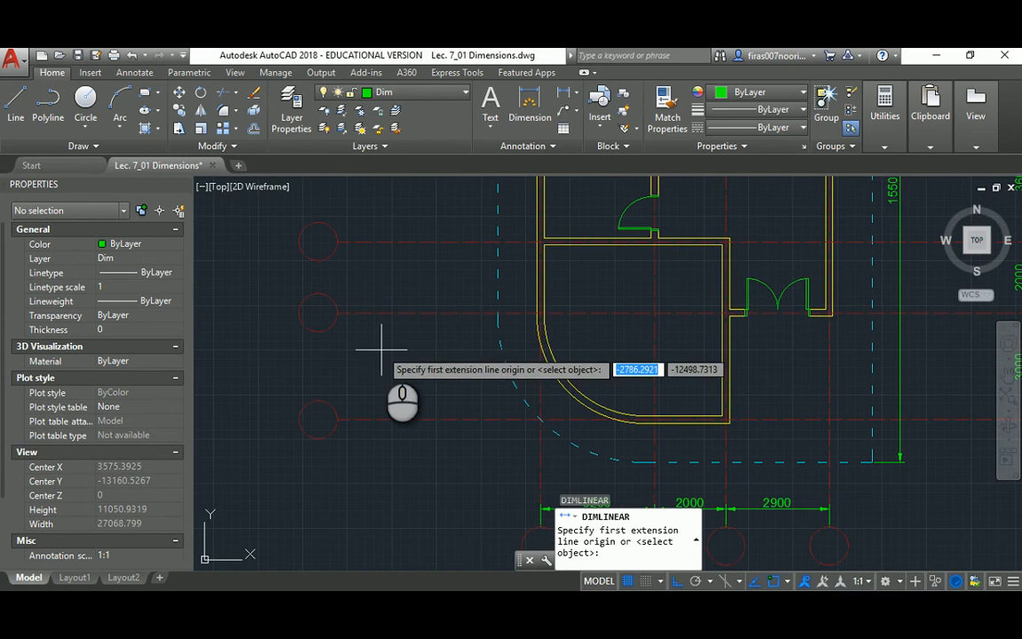
click(340, 312)
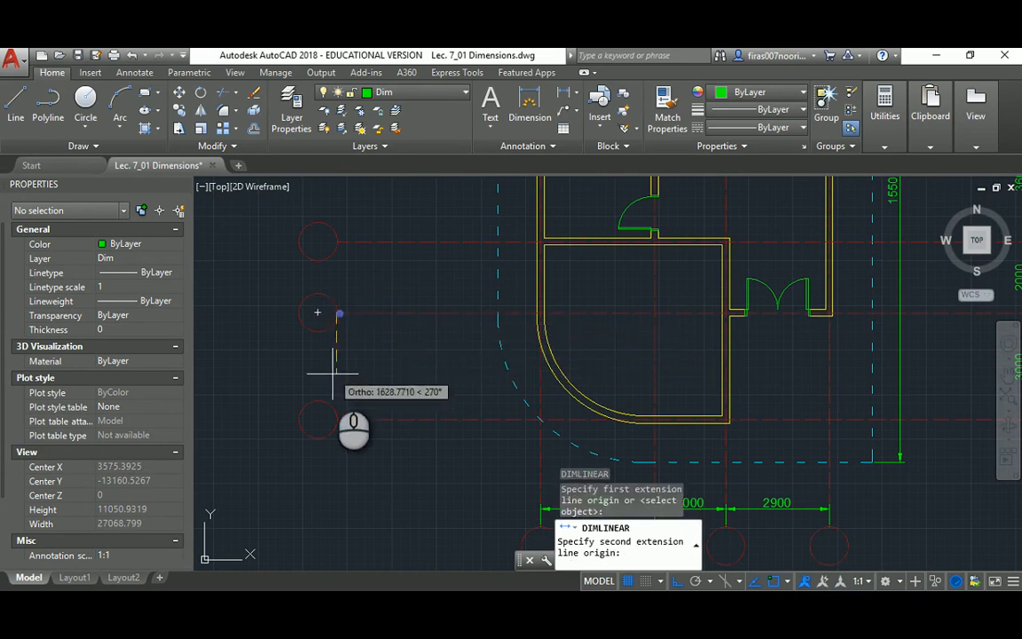
click(339, 418)
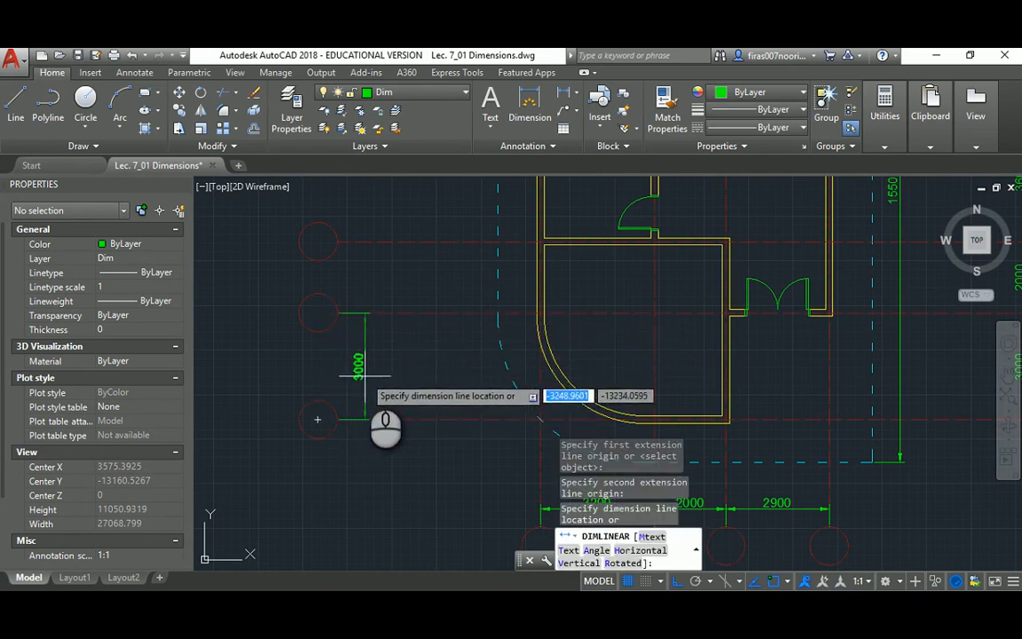
click(363, 374)
scroll(359, 335, up, 2)
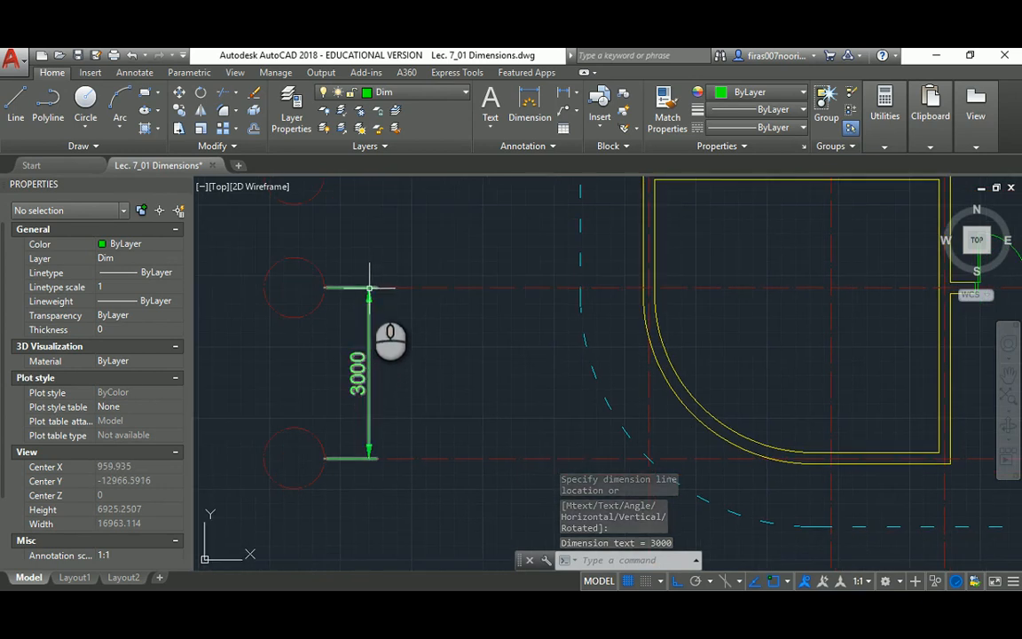
- Continue the left-side vertical dimension chain up through the three remaining horizontal grid lines at their bubbles
middle_drag(365, 453, 366, 373)
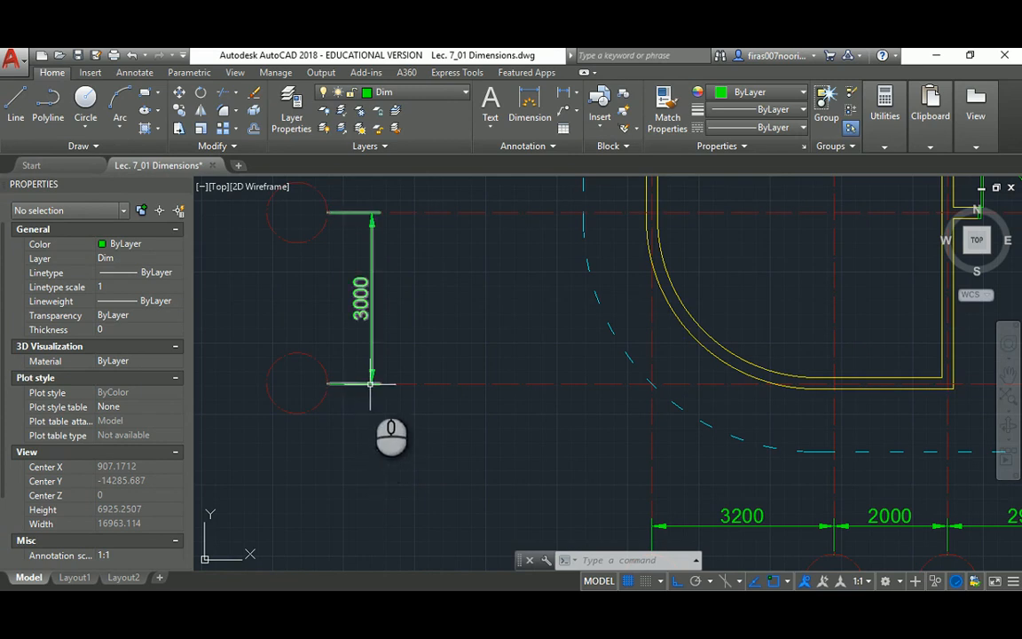
text(DCO)
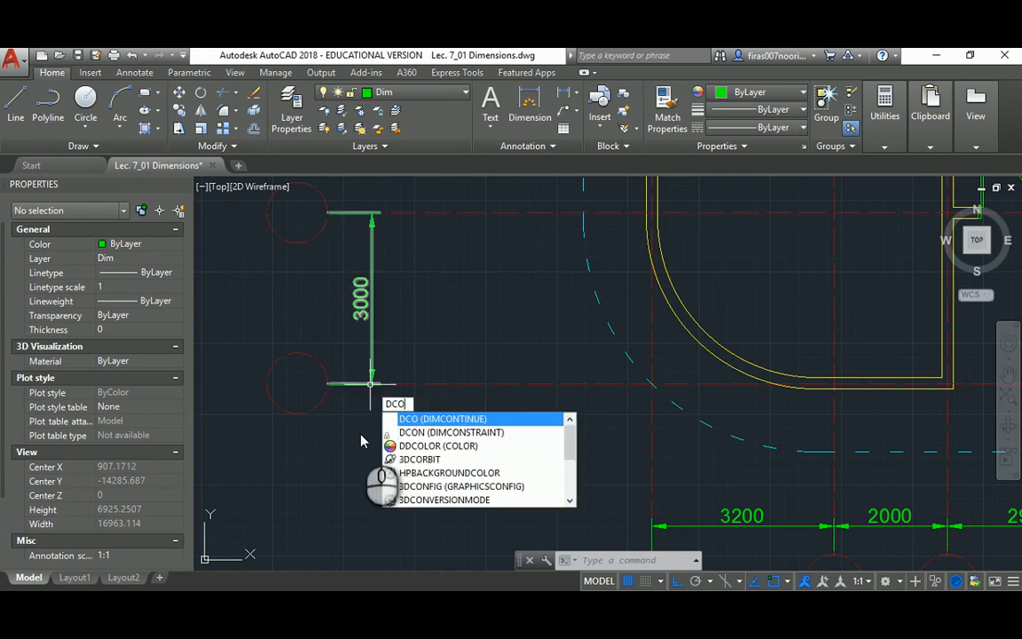
key(Return)
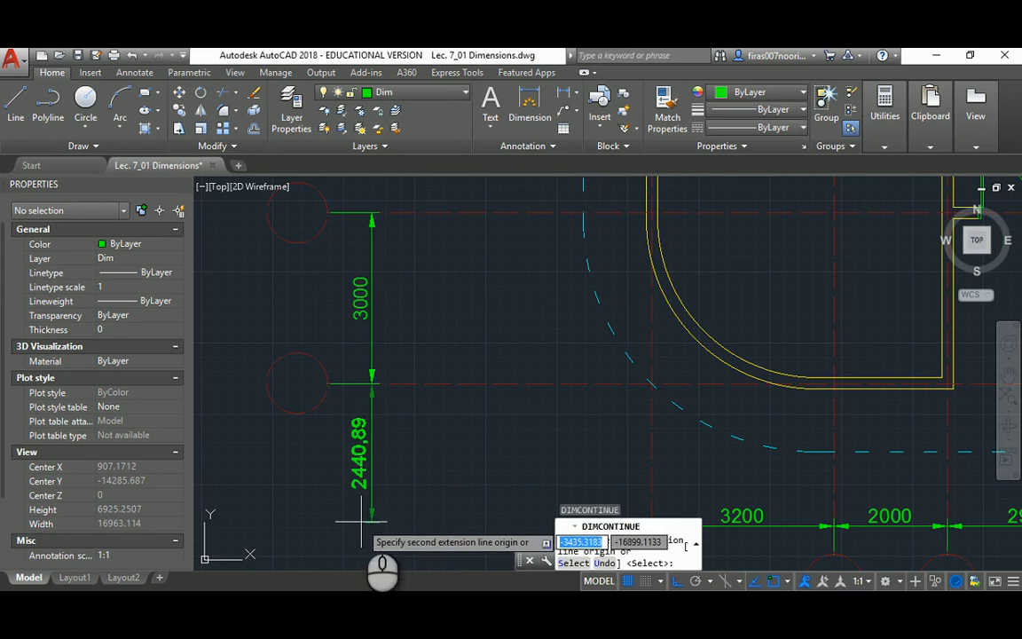
middle_drag(434, 251, 418, 410)
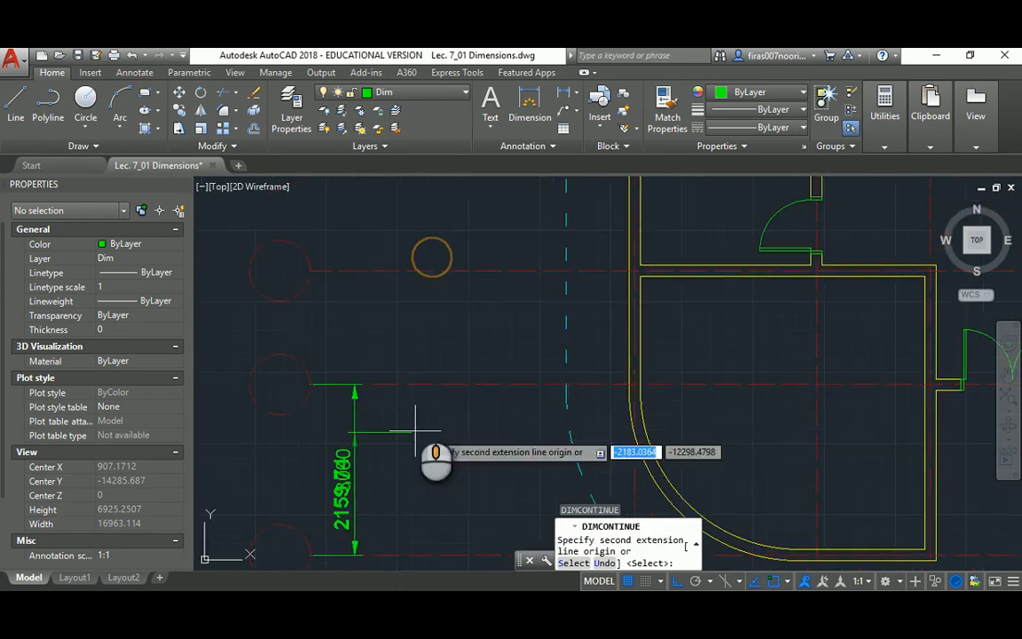
click(309, 271)
middle_drag(332, 326, 349, 434)
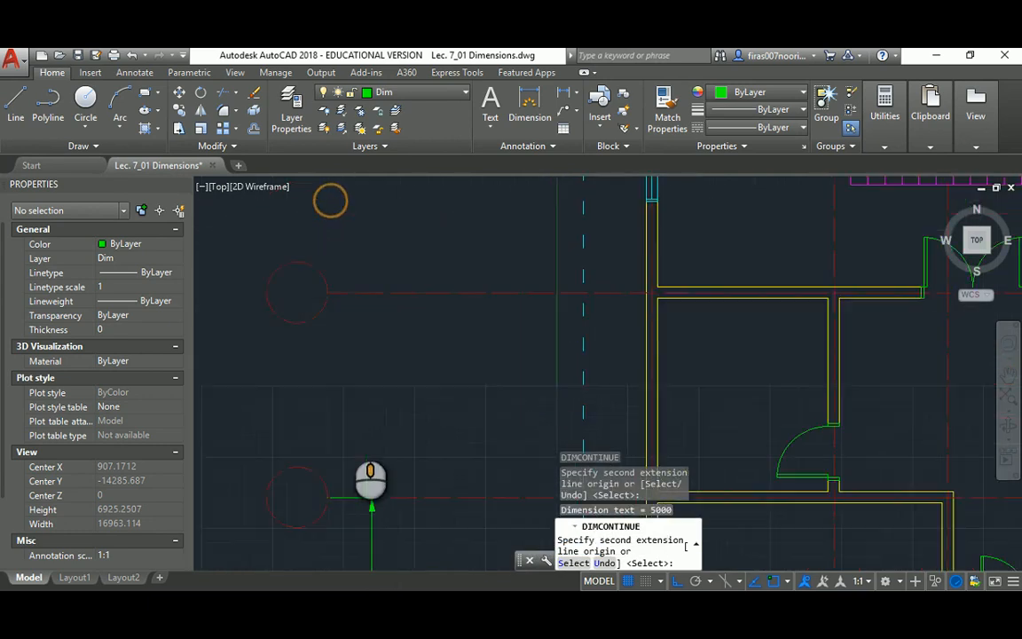
click(331, 287)
middle_drag(349, 251, 345, 434)
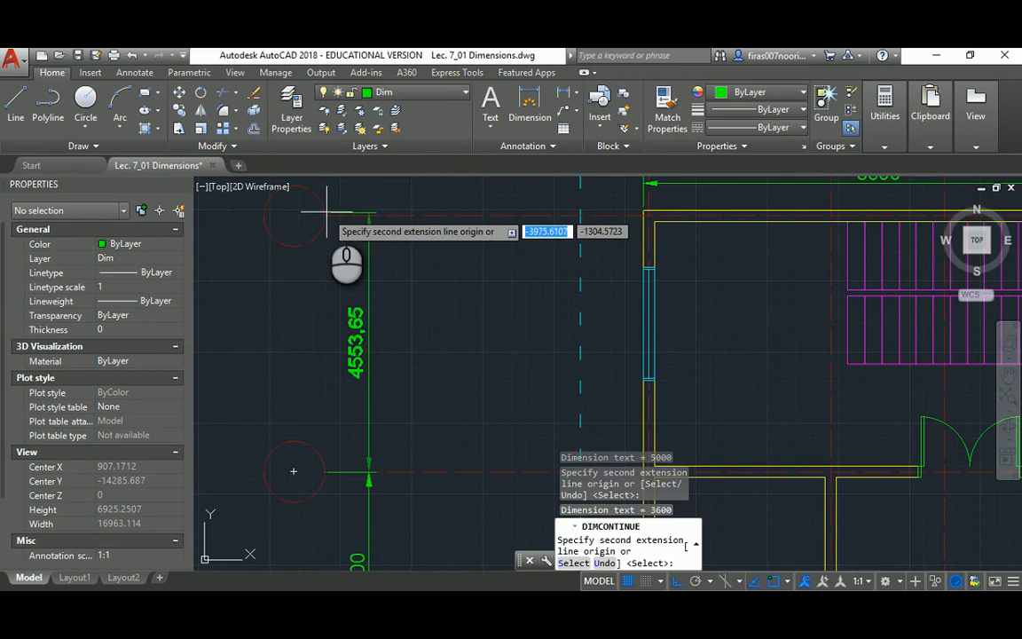
scroll(325, 215, up, 3)
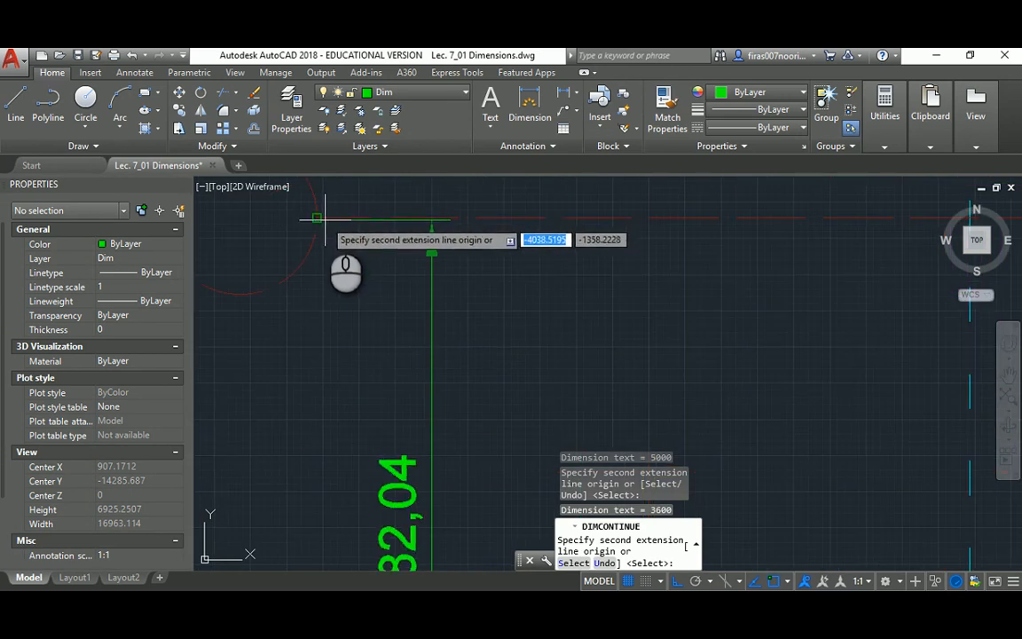
click(317, 218)
scroll(346, 284, down, 3)
key(Escape)
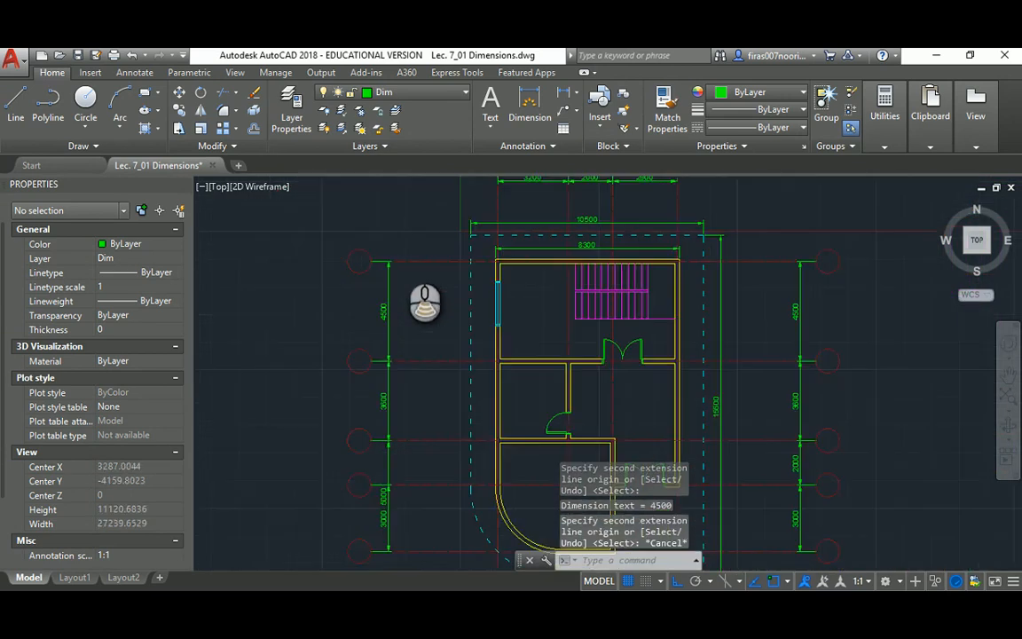
- Move the overlapping 5000 dimension horizontally away from the left-side chain, toward the plan
scroll(404, 320, down, 2)
scroll(381, 364, up, 6)
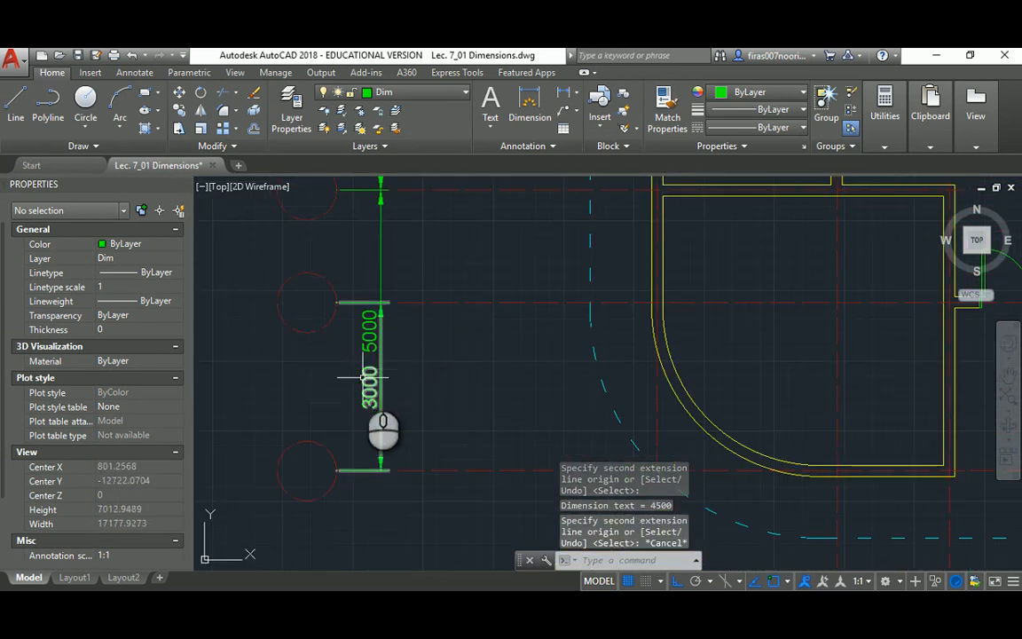
click(367, 330)
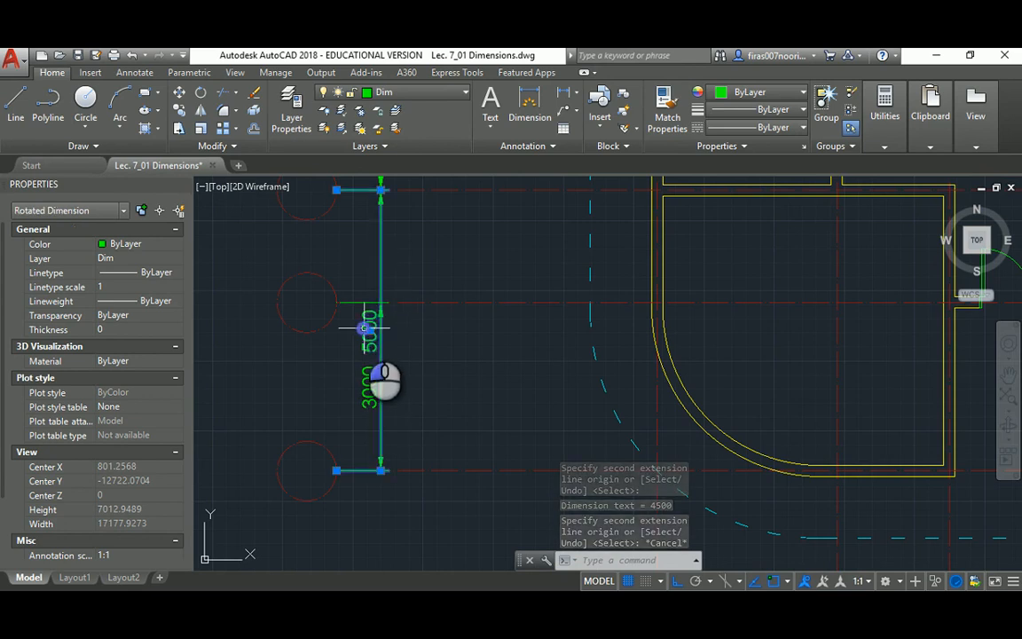
text(m)
key(Return)
click(409, 340)
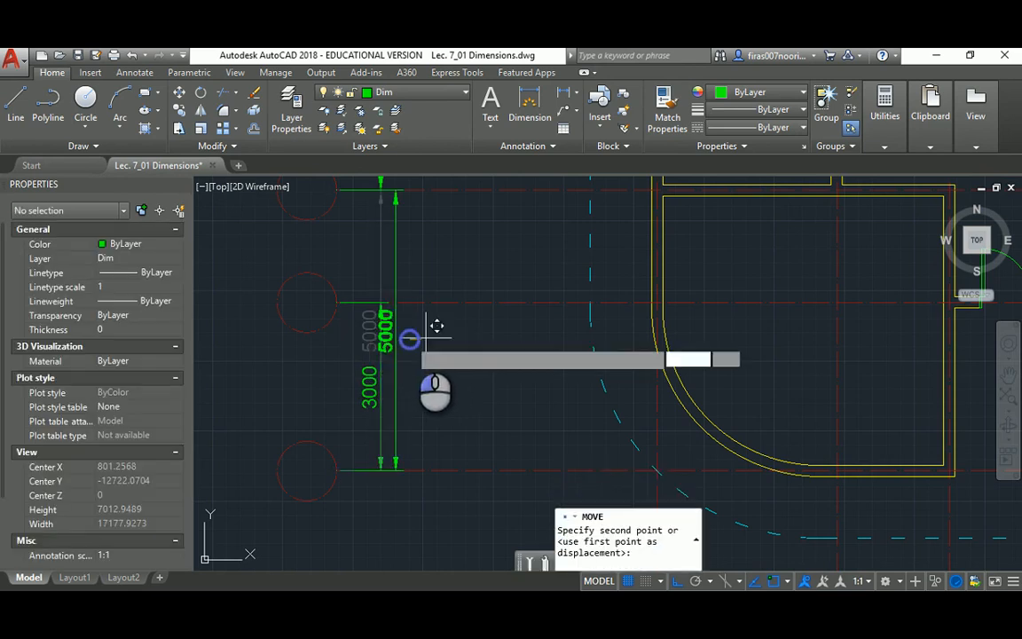
click(477, 342)
key(Escape)
key(Escape)
key(Escape)
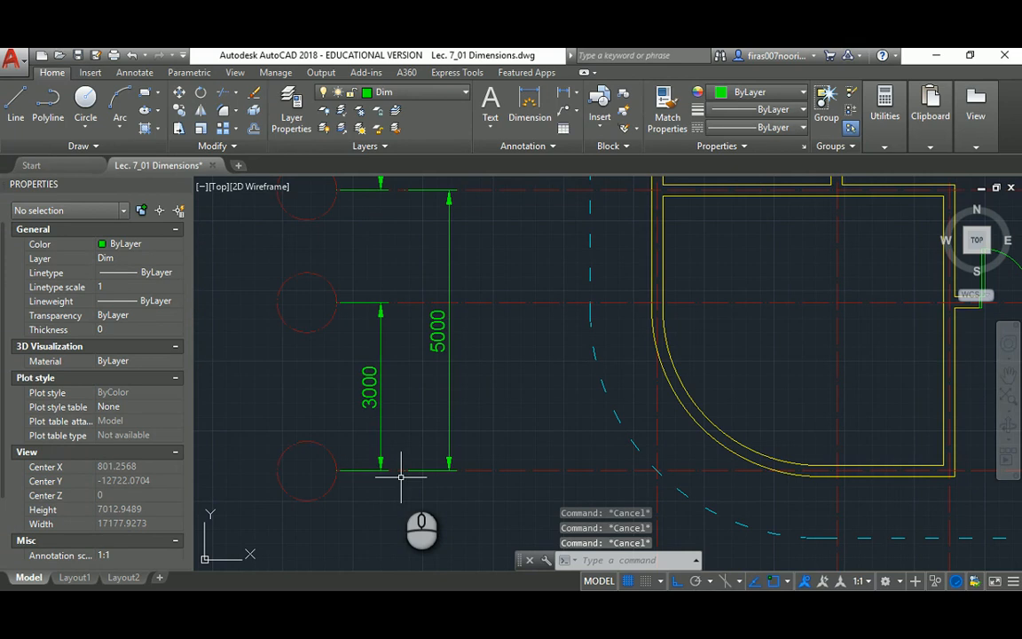
- Stretch the lower extension line origin of the moved 5000 dimension up to the second-lowest horizontal grid line
click(476, 348)
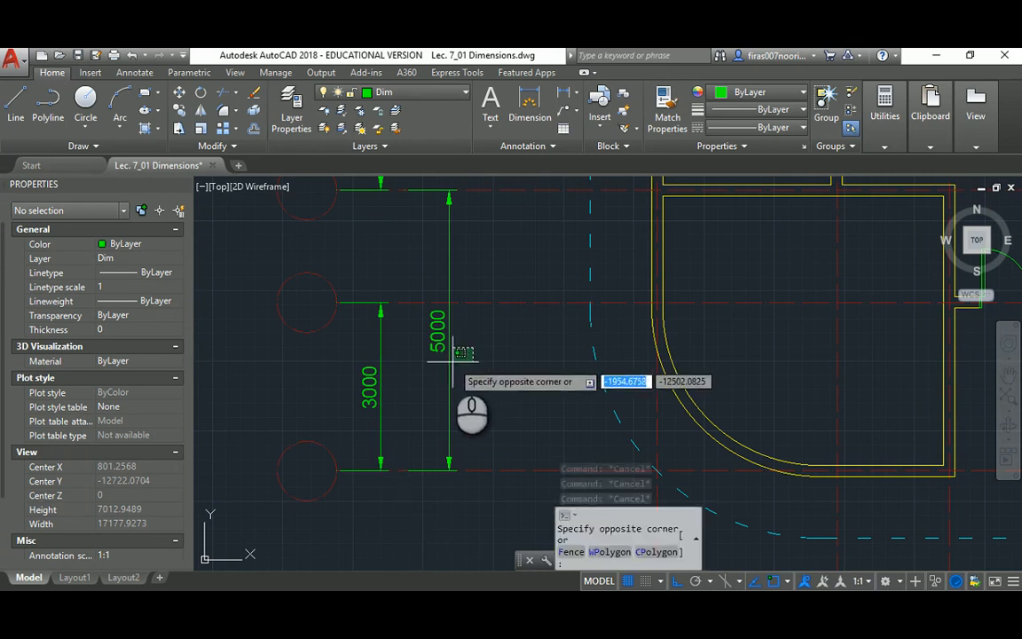
click(452, 361)
click(471, 351)
click(430, 377)
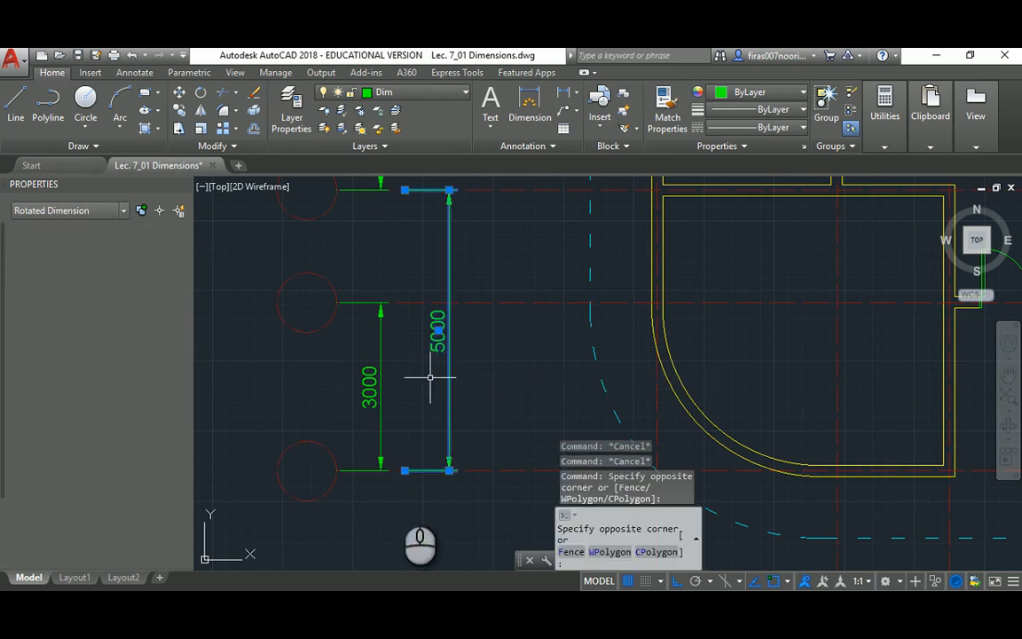
click(404, 471)
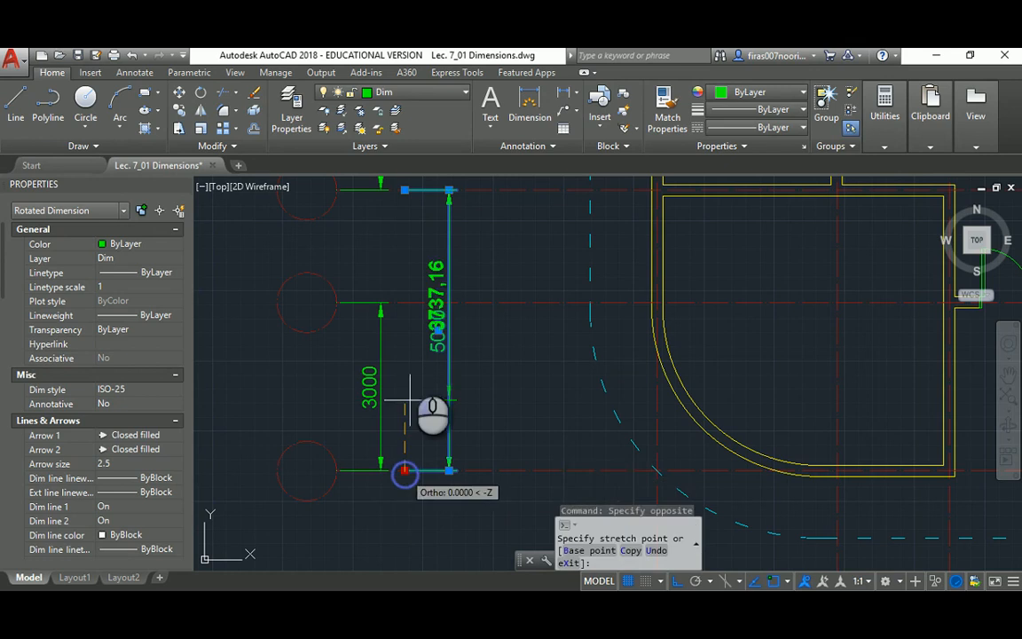
click(406, 301)
- Snap both extension line origins of that dimension to the grid bubbles and align its dimension line with the 3000 dimension
middle_drag(427, 241, 450, 260)
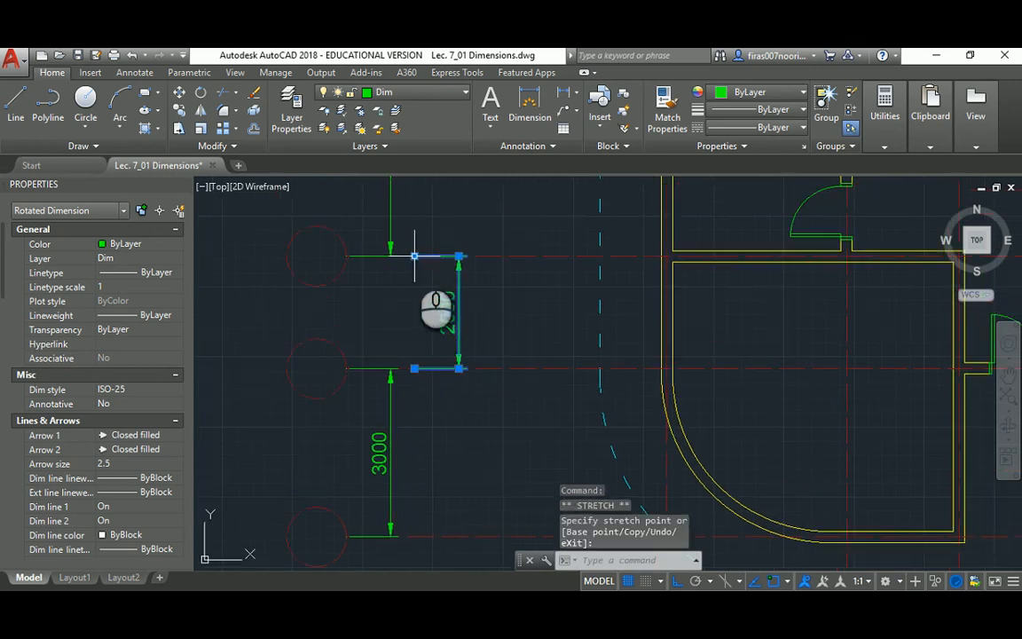
click(346, 256)
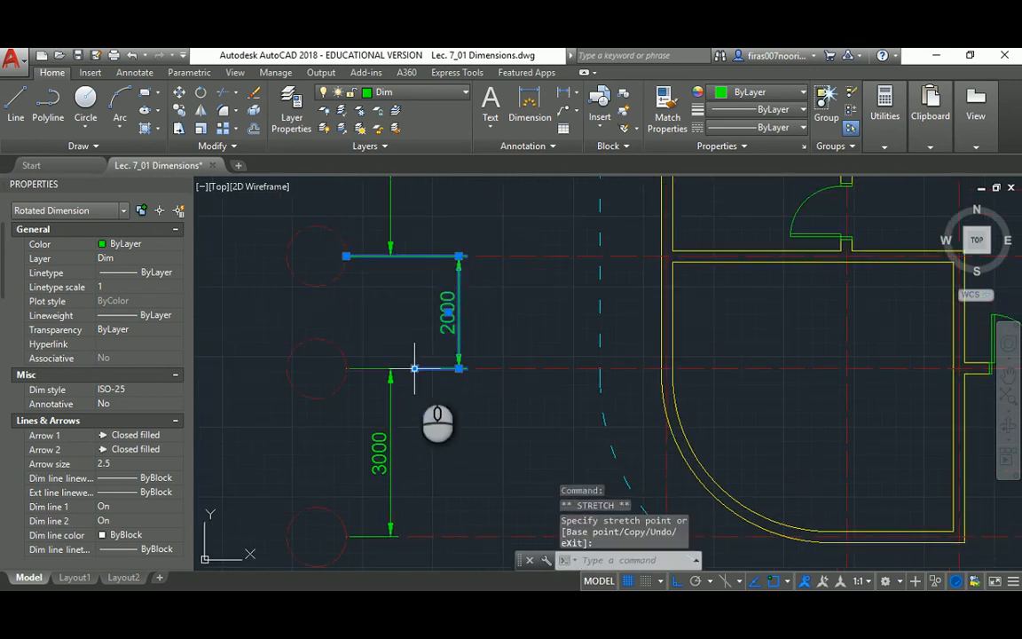
click(346, 368)
click(458, 368)
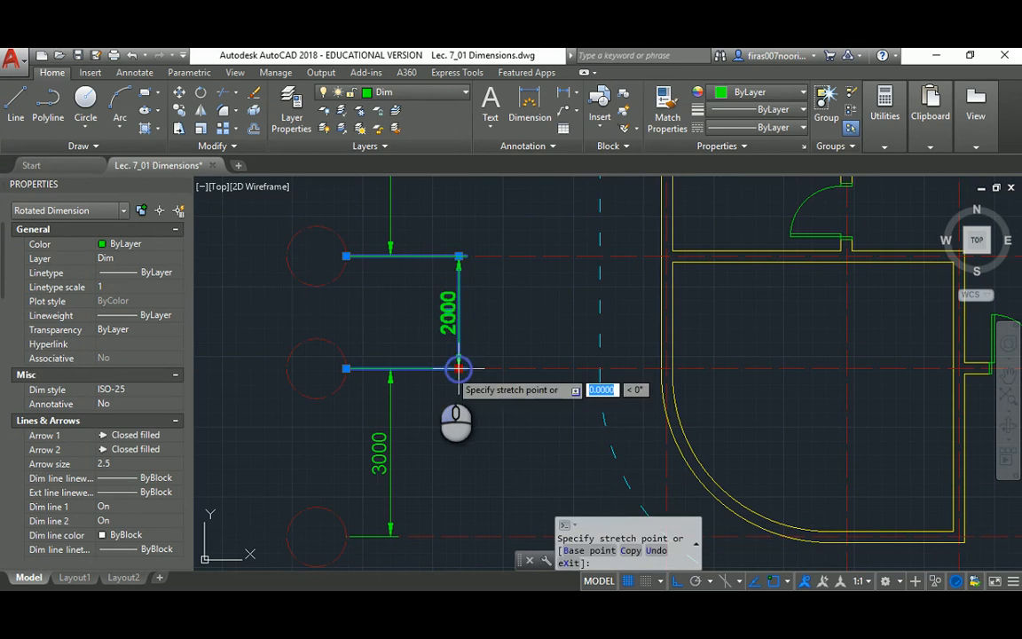
click(391, 369)
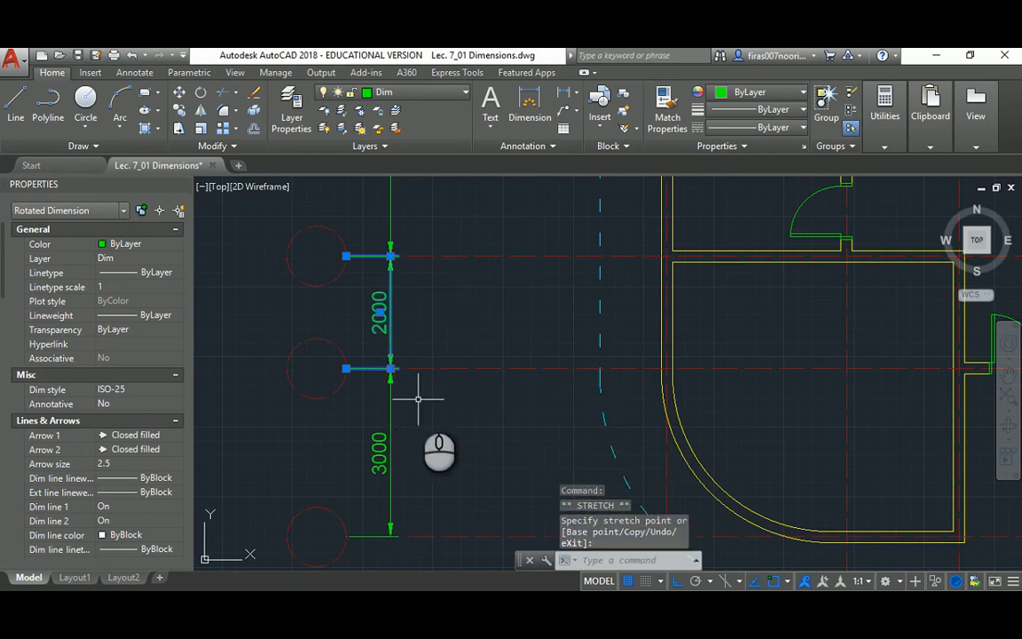
key(Escape)
key(Escape)
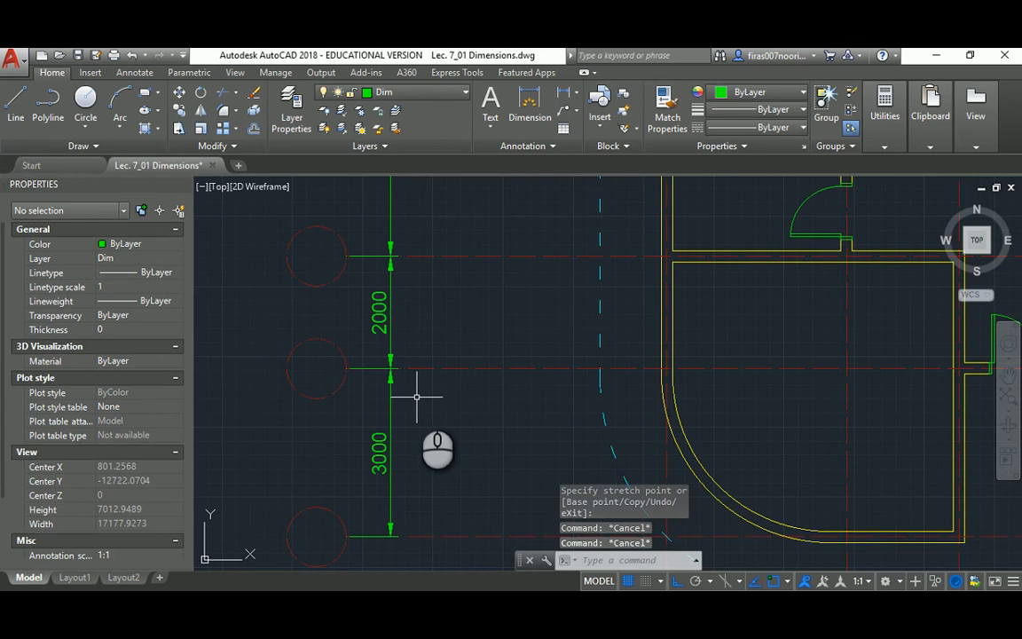
- Stretch the uppermost left-side dimension's line toward the plan and pull both its extension line origins away from the bubbles
middle_drag(416, 302, 370, 472)
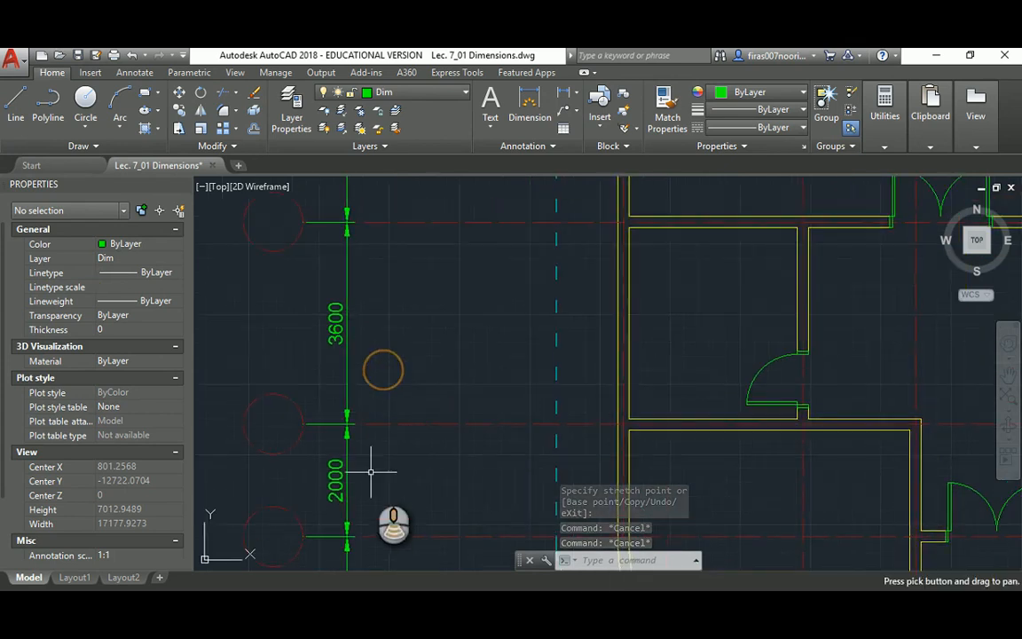
scroll(370, 472, down, 2)
scroll(496, 332, down, 2)
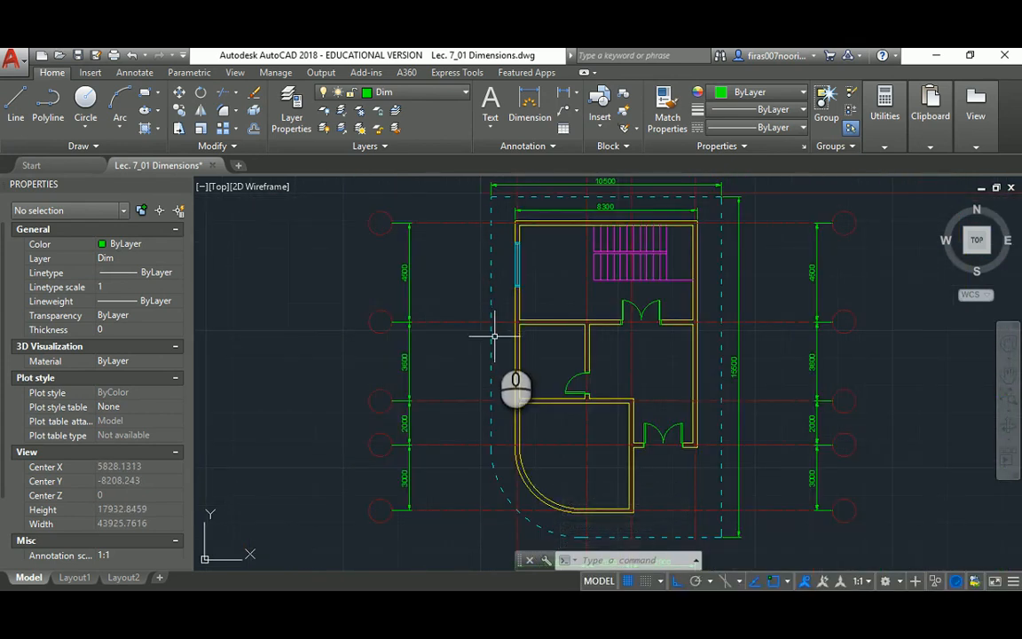
scroll(417, 243, up, 4)
click(393, 238)
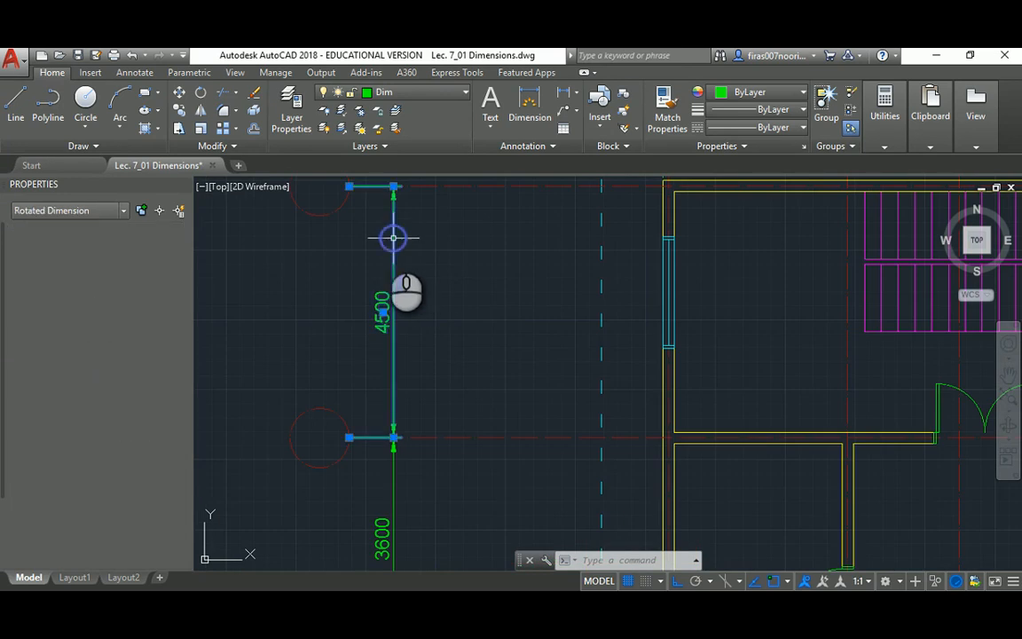
middle_drag(393, 238, 393, 326)
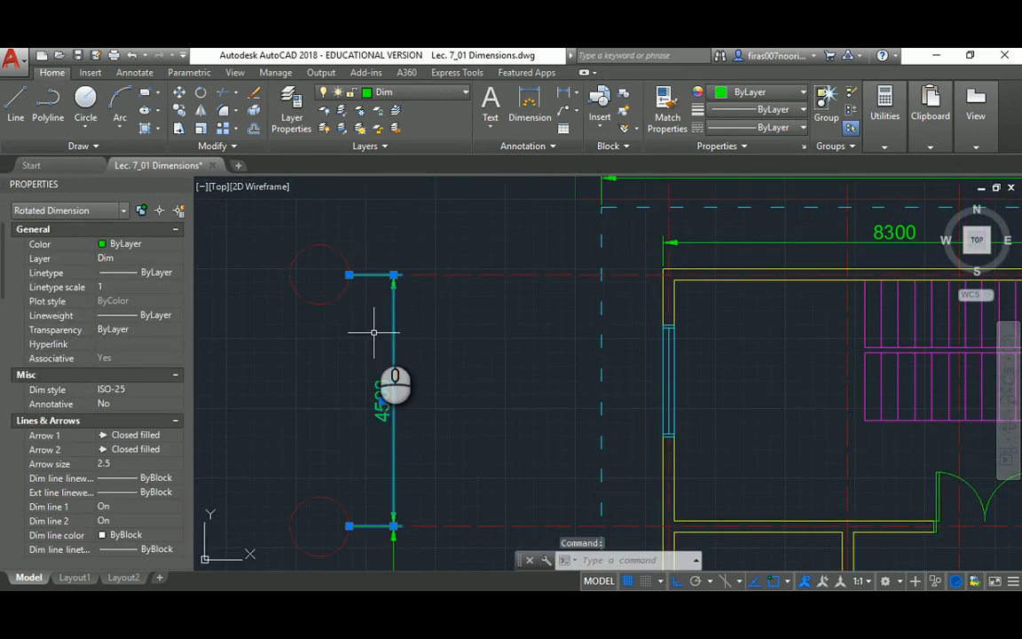
click(393, 274)
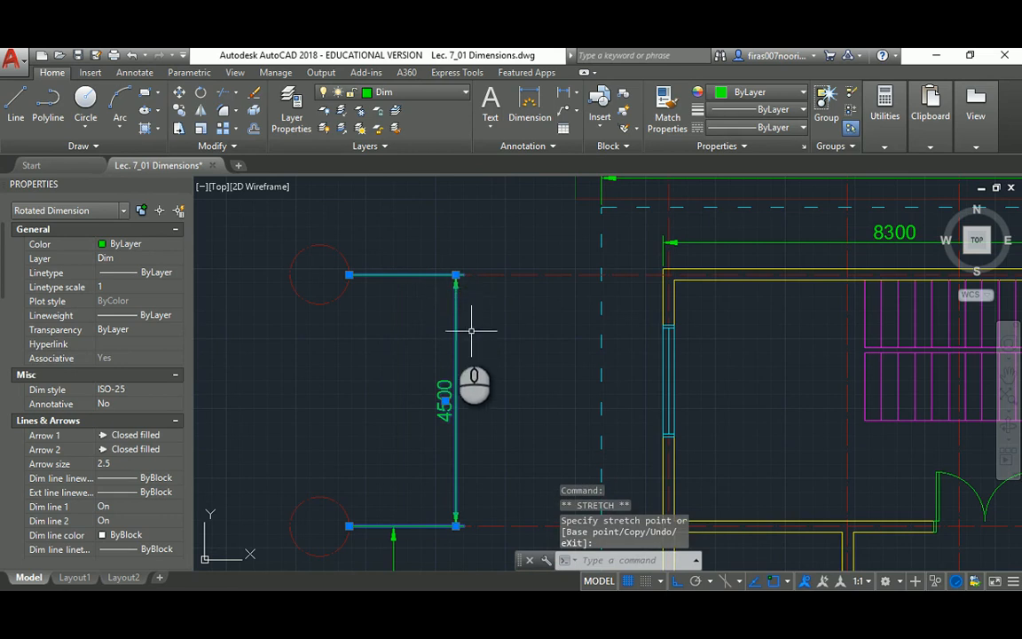
click(406, 275)
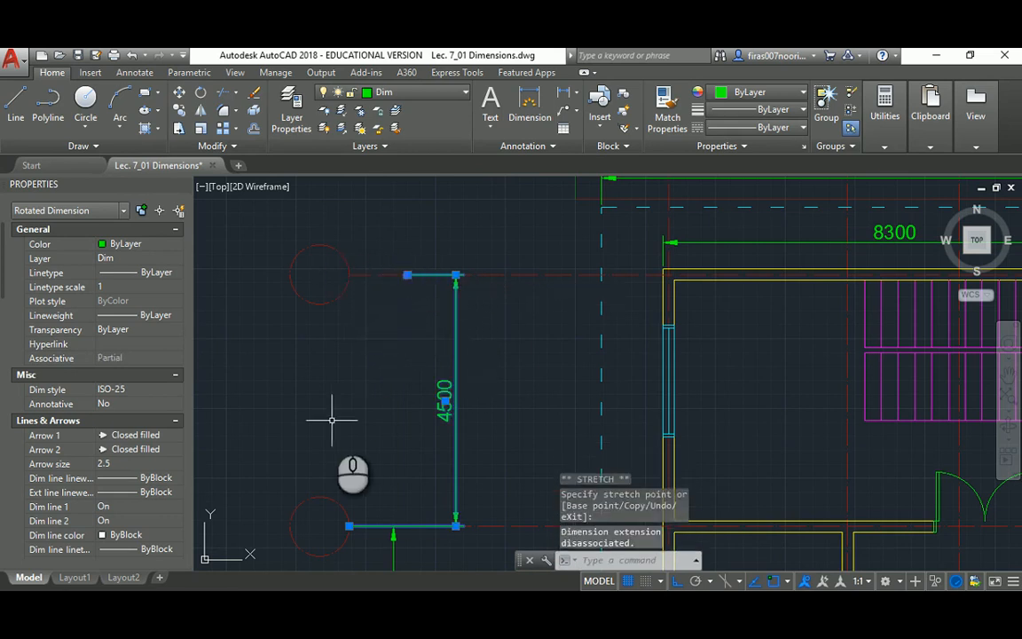
click(424, 526)
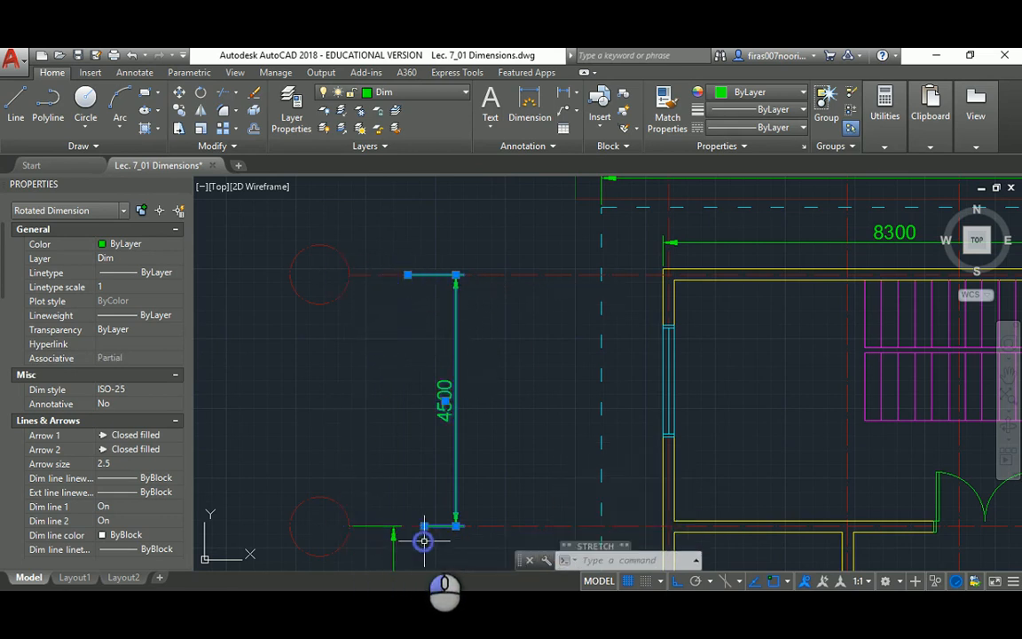
- Reposition the 4500 text of the stretched dimension between its dimension line and the plan, slightly below the line's midpoint
click(443, 404)
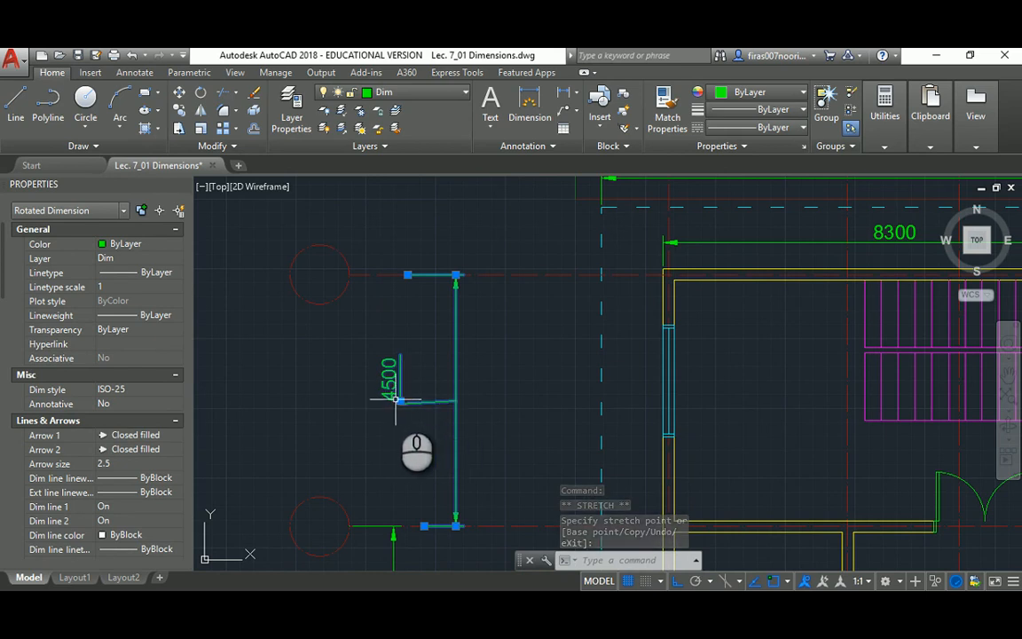
click(478, 400)
scroll(450, 417, up, 2)
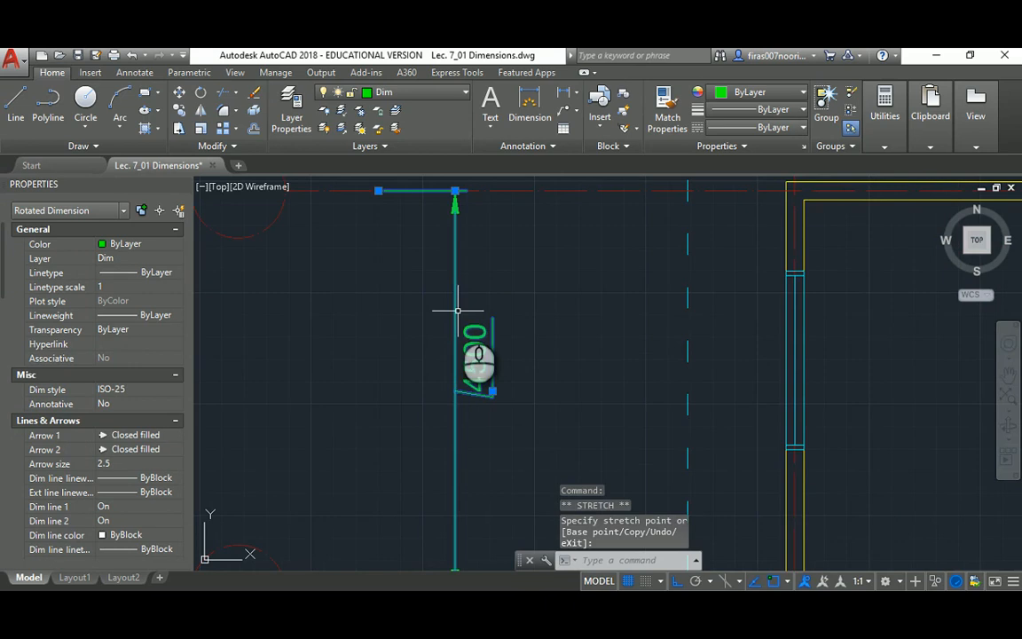
scroll(456, 309, down, 2)
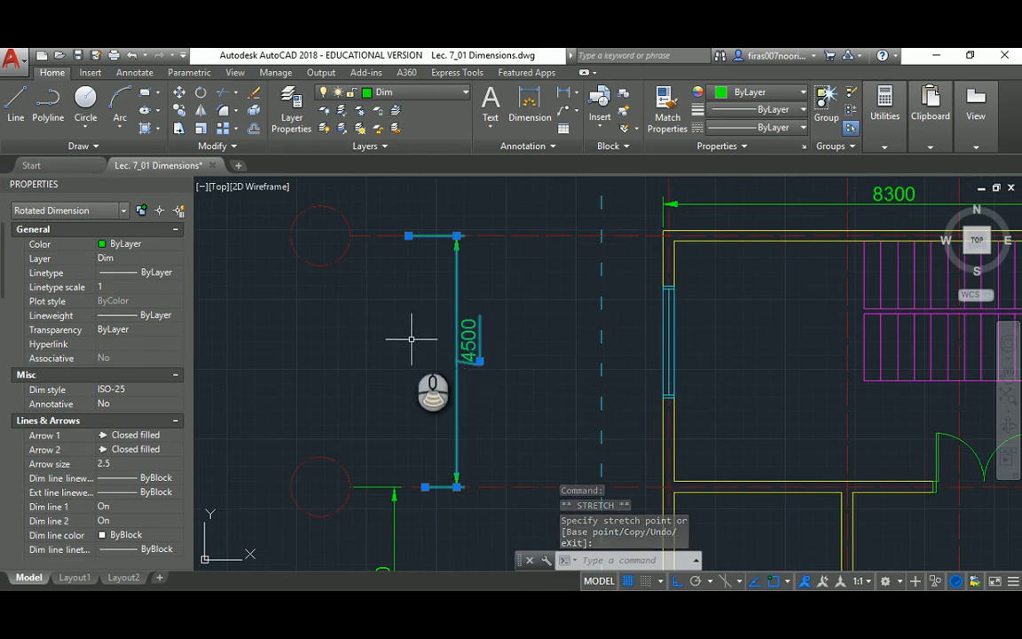
scroll(411, 339, down, 2)
middle_drag(521, 304, 442, 311)
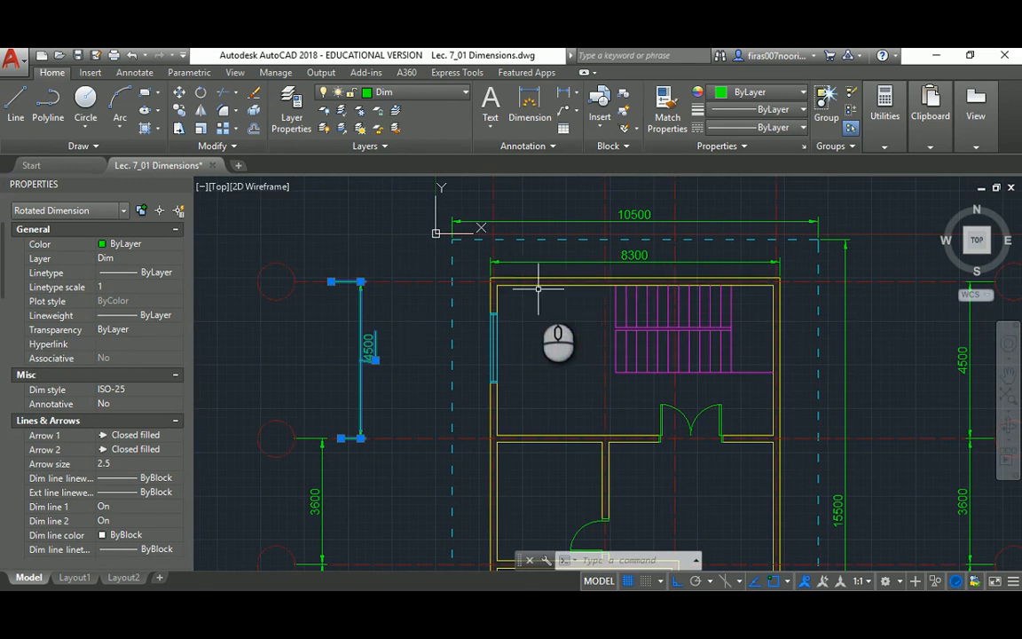
scroll(370, 361, up, 2)
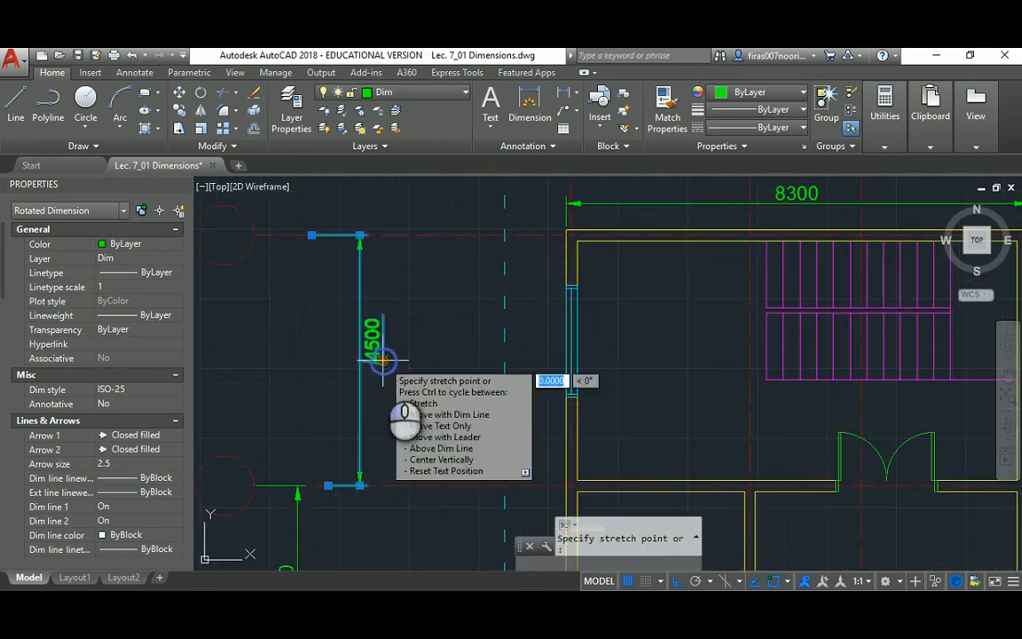
click(383, 359)
scroll(396, 386, up, 2)
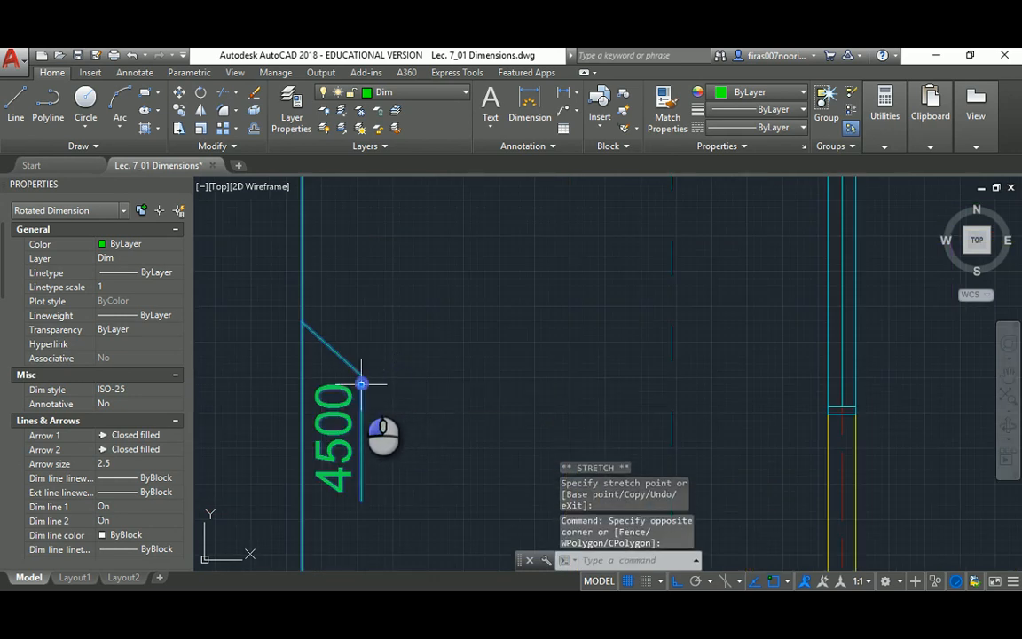
scroll(427, 335, down, 5)
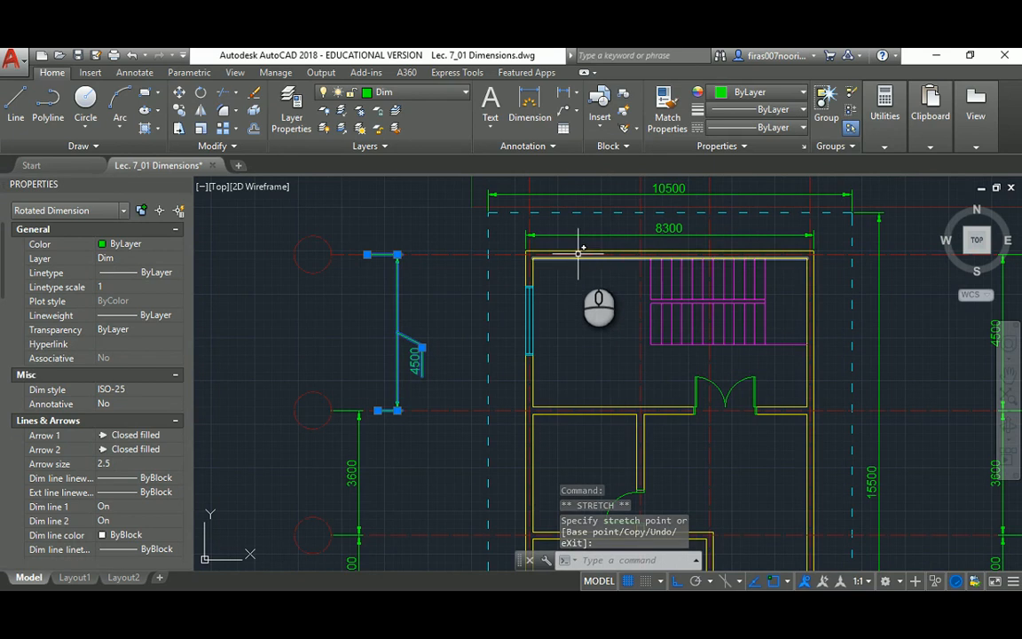
key(Escape)
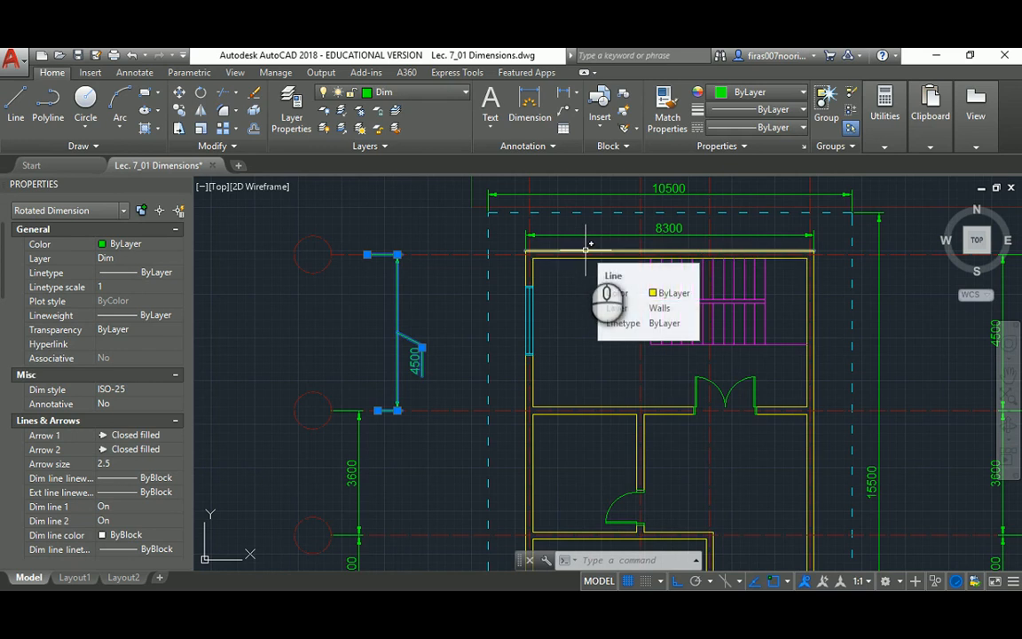
- Open the ISO-25 dimension style for modification, try horizontal text alignment, and restore alignment with the dimension line
text(d)
key(Return)
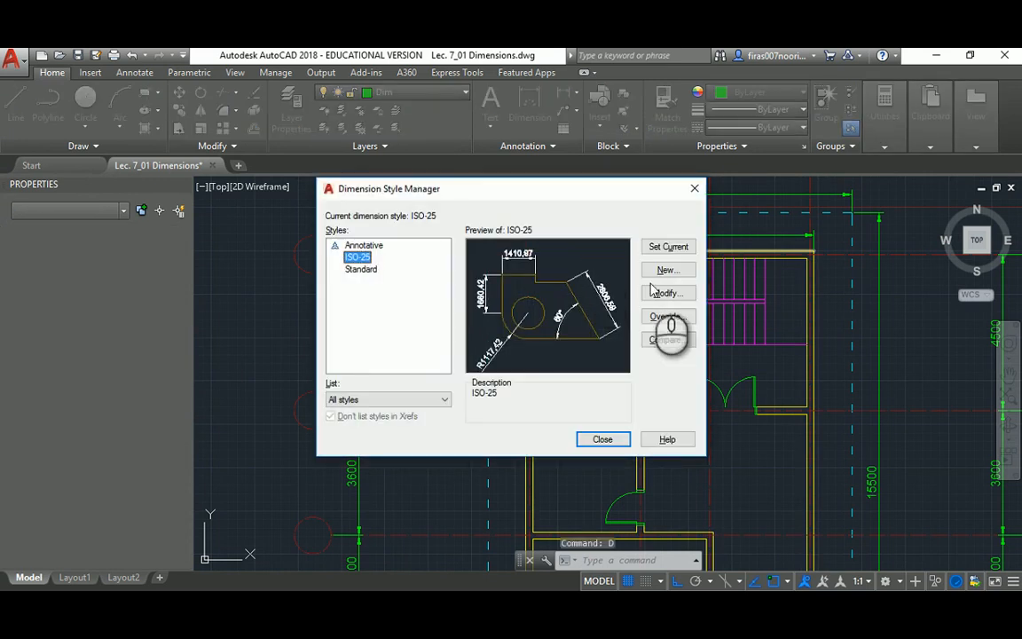
click(677, 296)
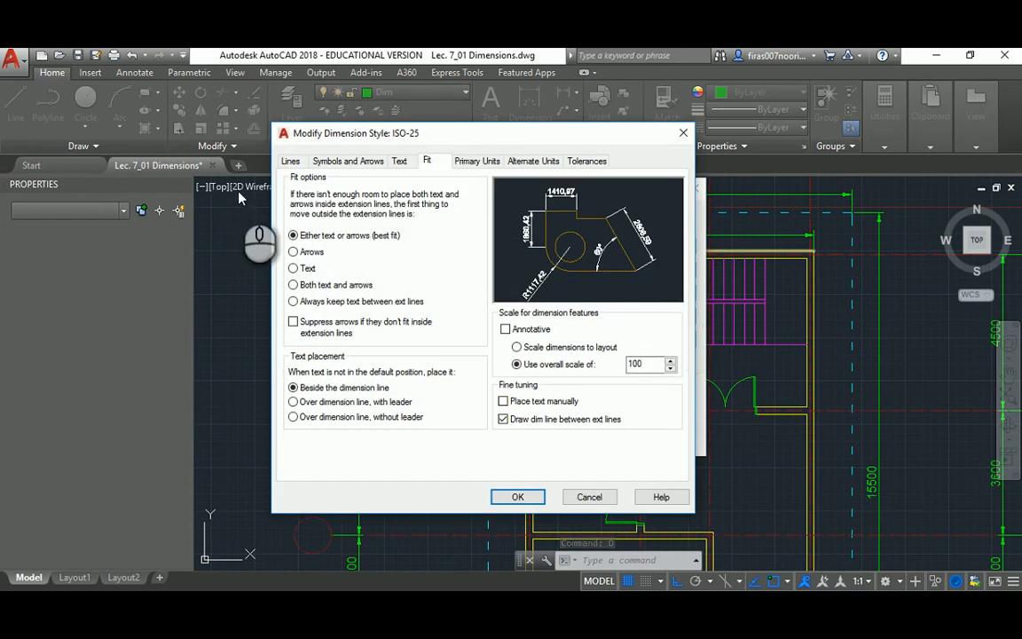
click(400, 162)
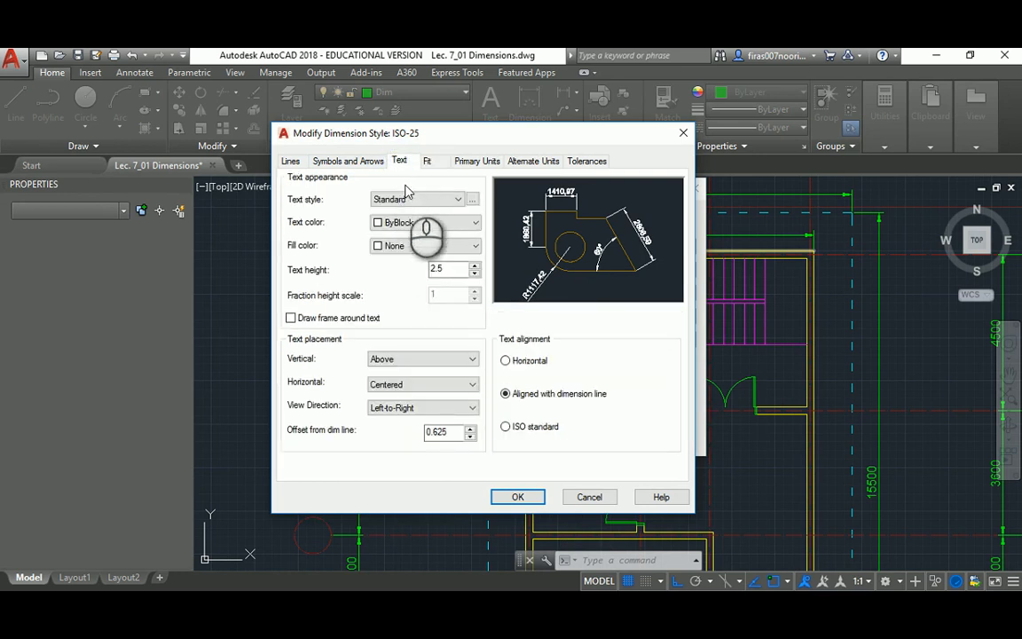
click(456, 200)
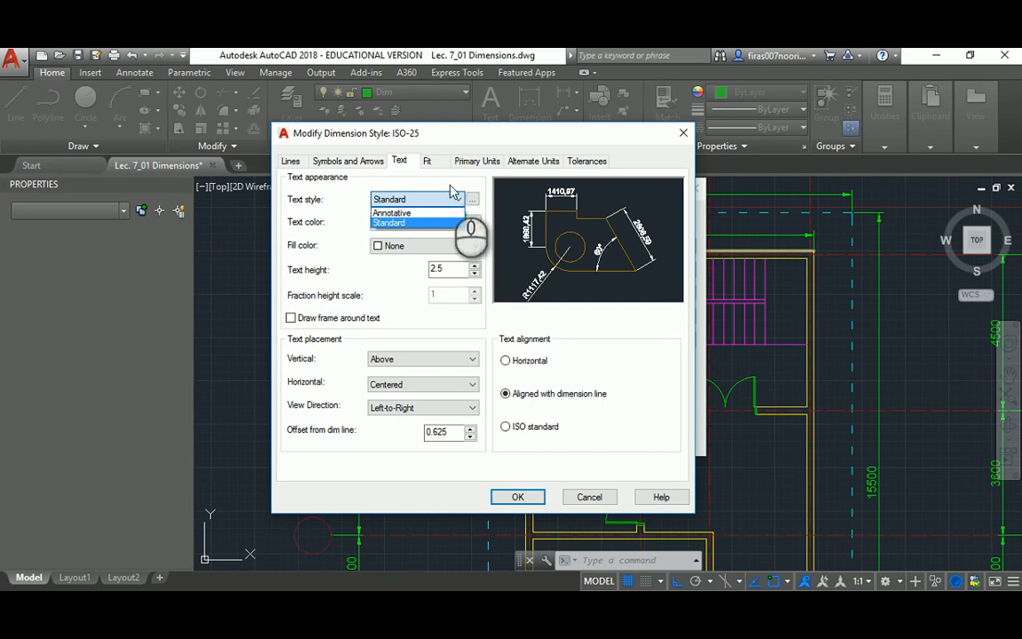
click(449, 188)
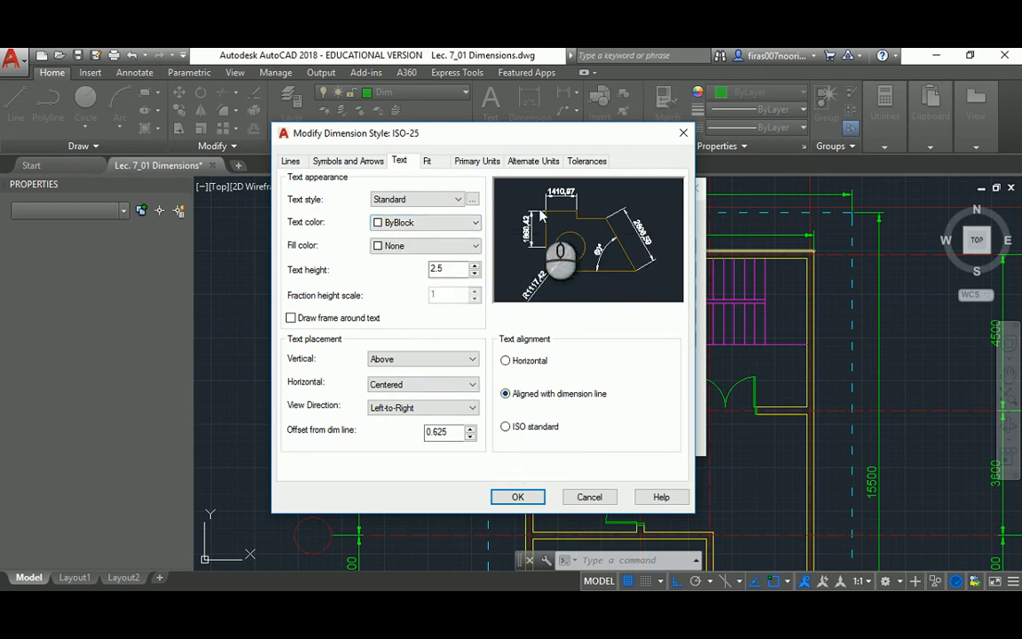
click(504, 361)
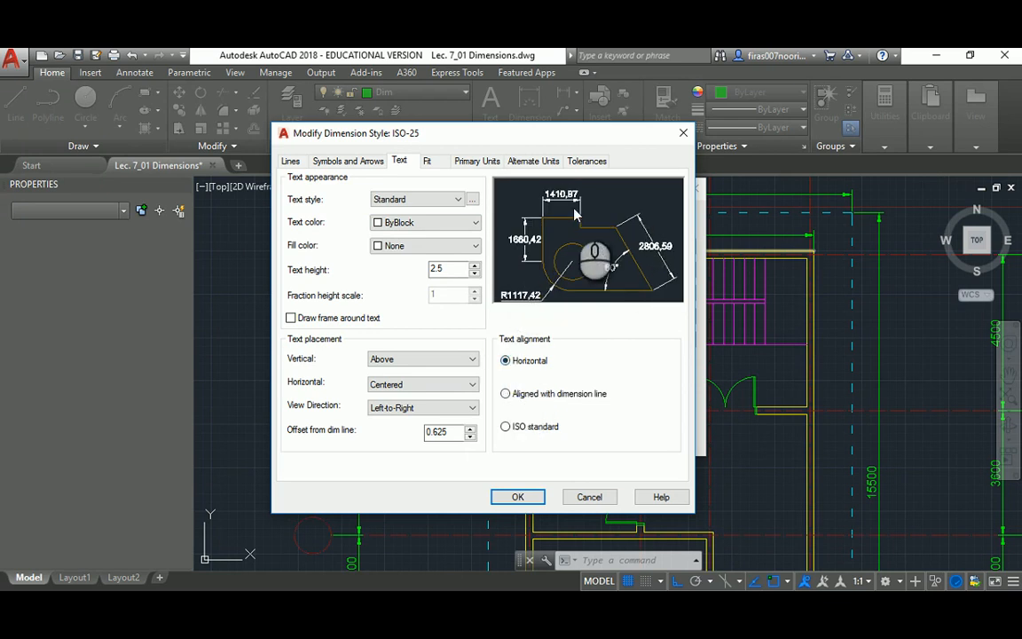
click(506, 394)
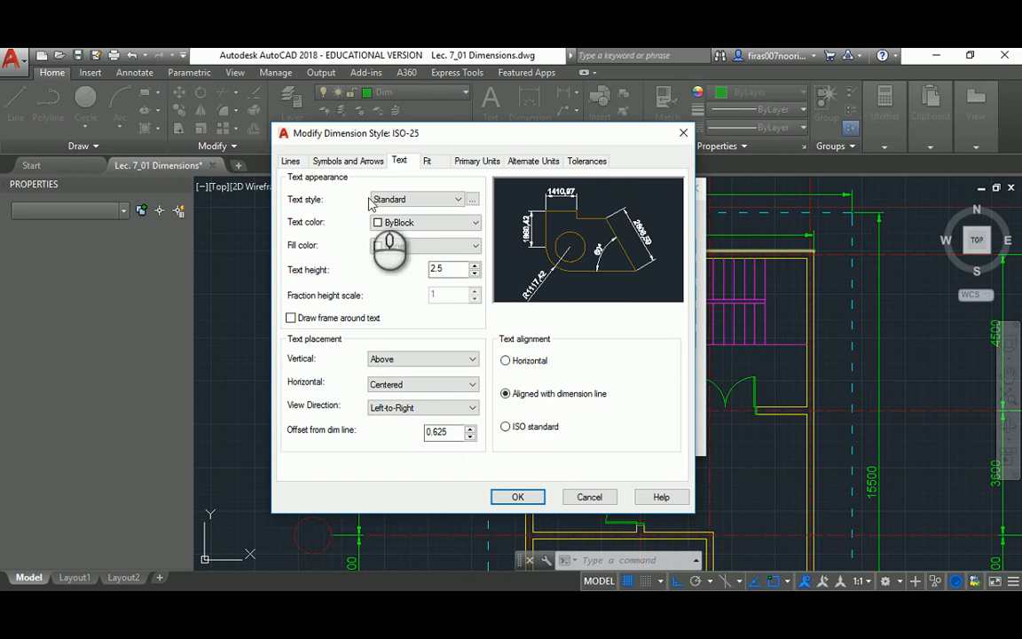
- Try Architectural tick and Dot small arrowheads in the ISO-25 style, ending with Architectural tick
click(348, 161)
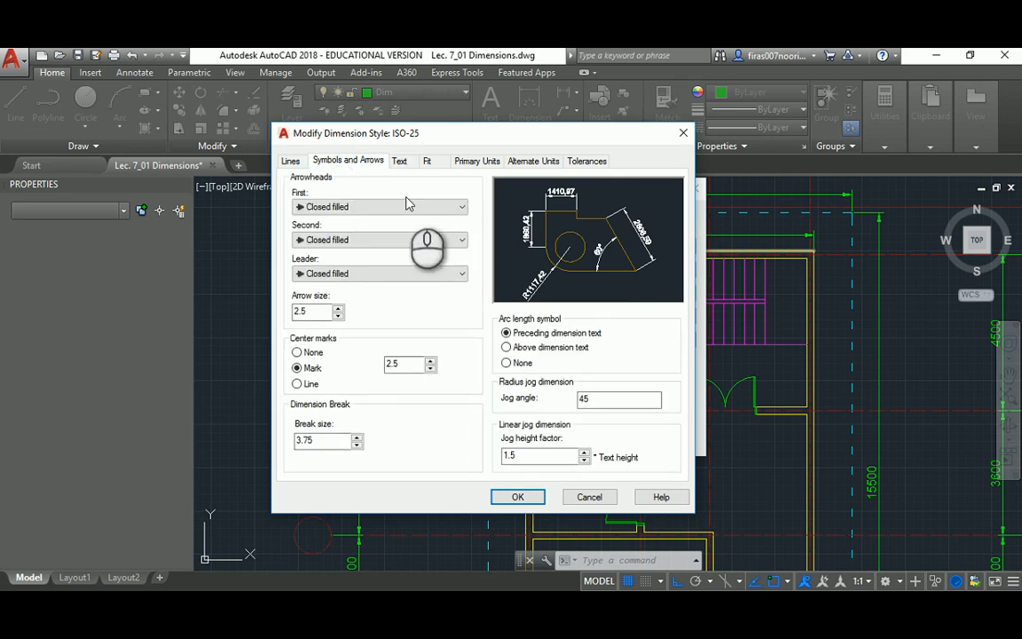
click(413, 208)
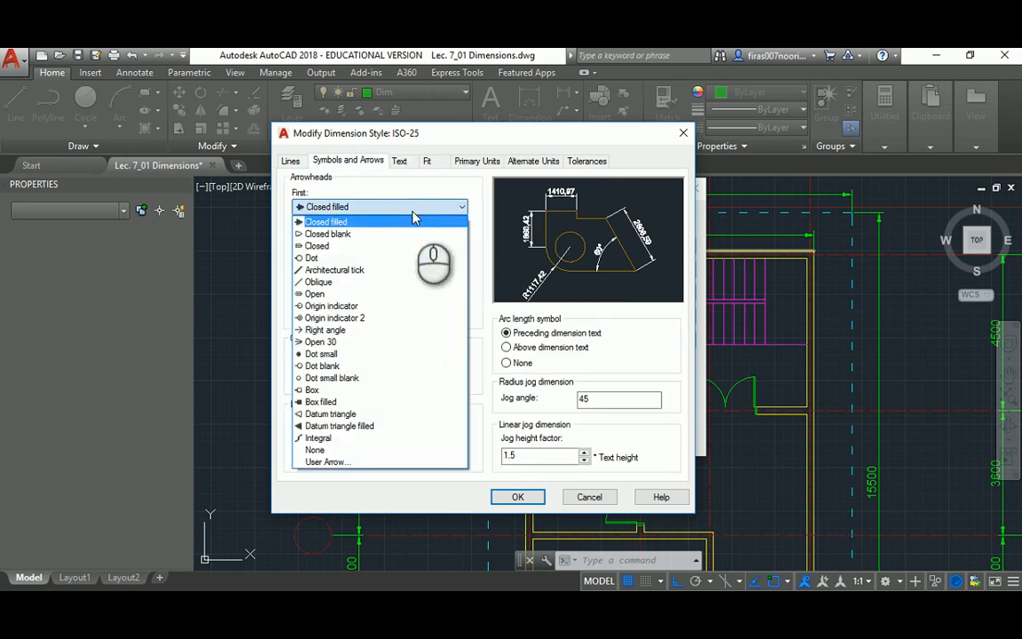
click(334, 272)
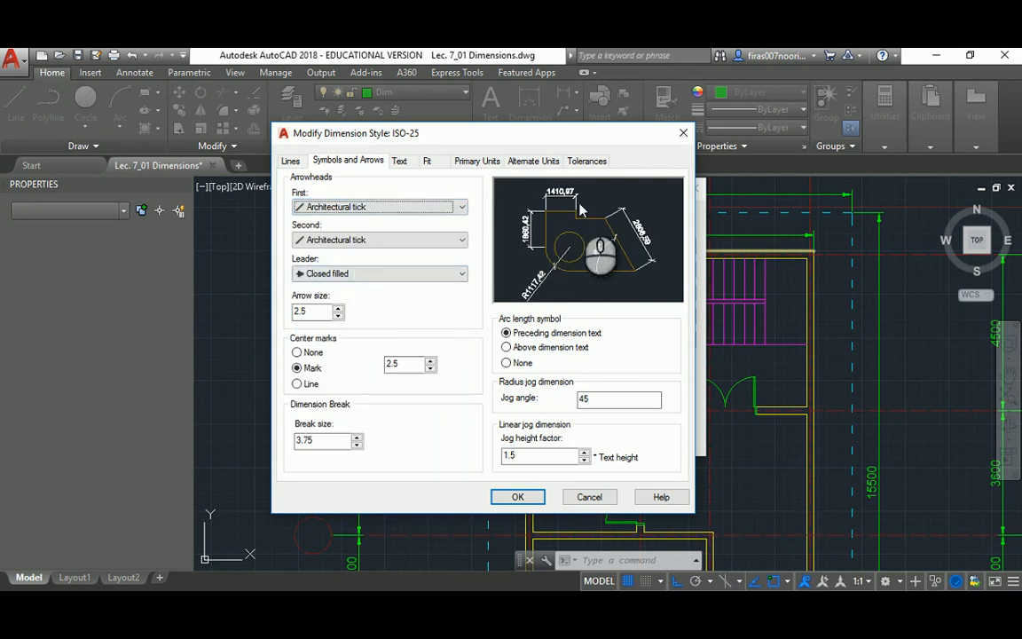
click(358, 207)
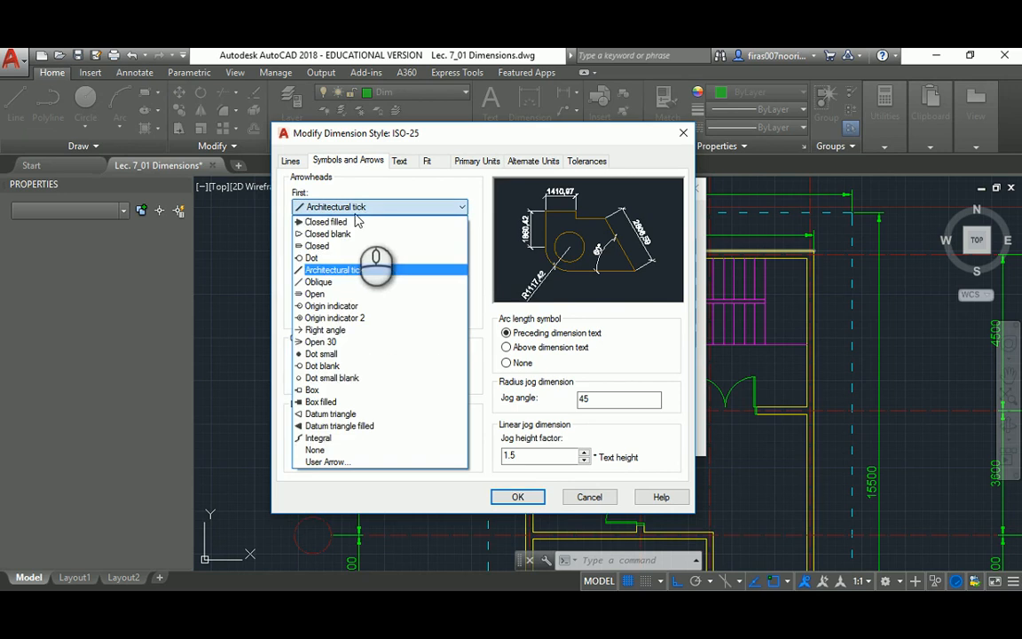
click(322, 354)
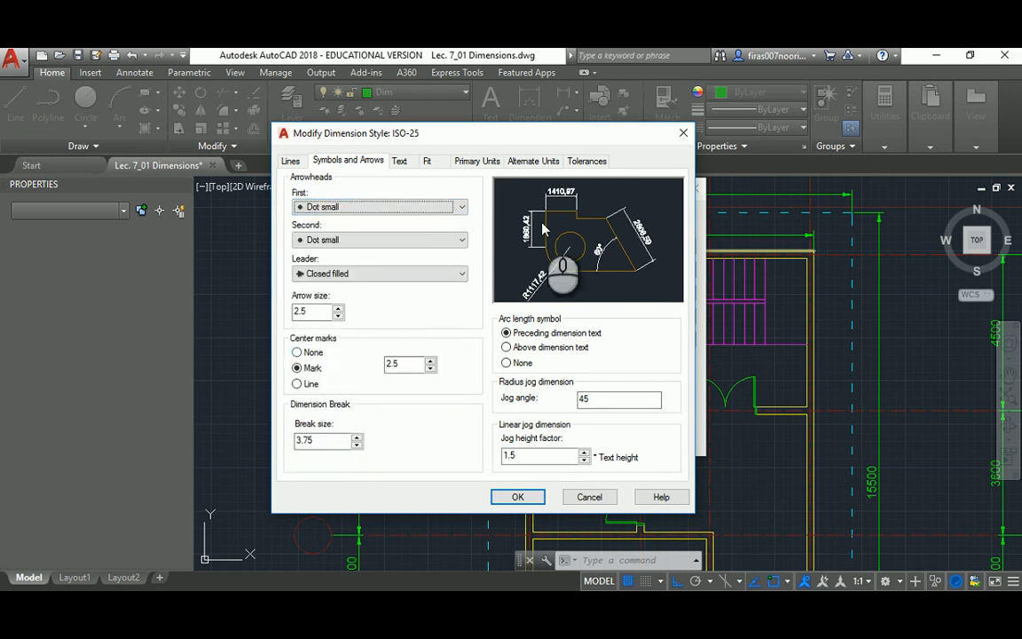
click(371, 207)
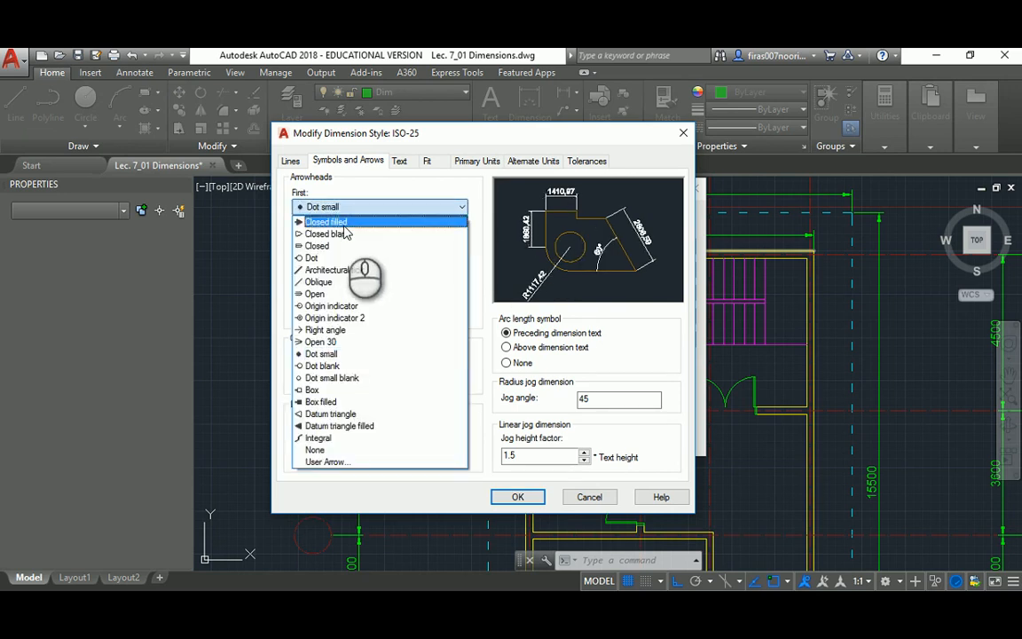
click(329, 271)
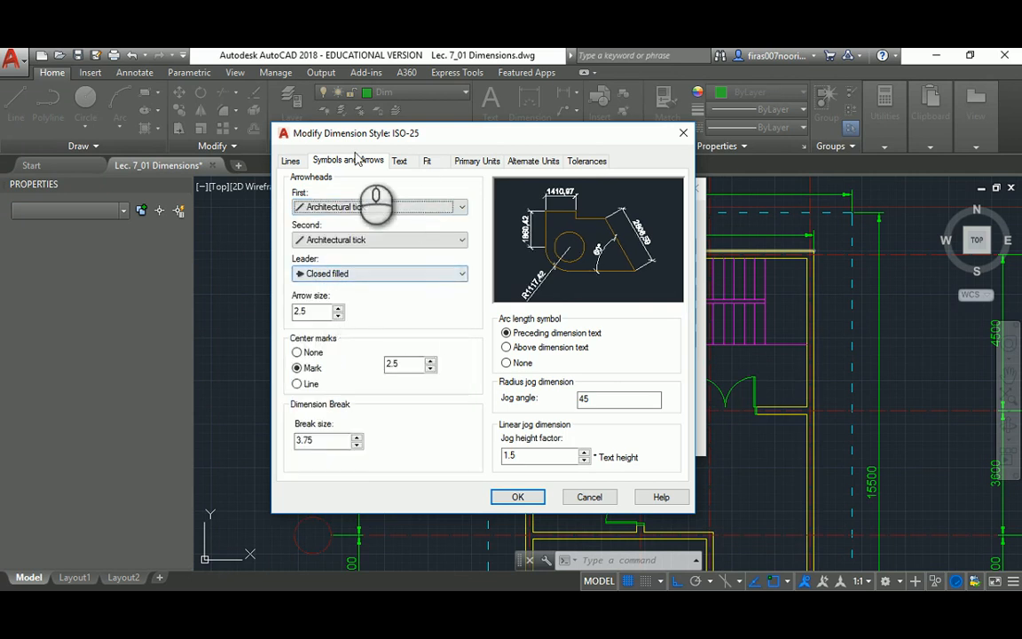
- View the ISO-25 line settings, discard the pending style changes and close the Dimension Style Manager
click(291, 161)
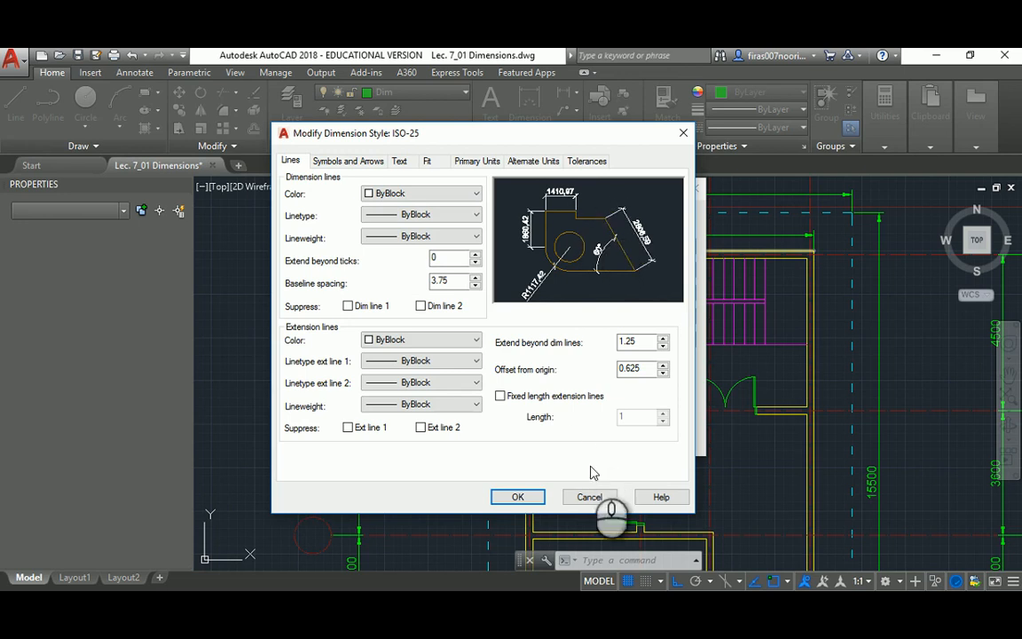
click(590, 498)
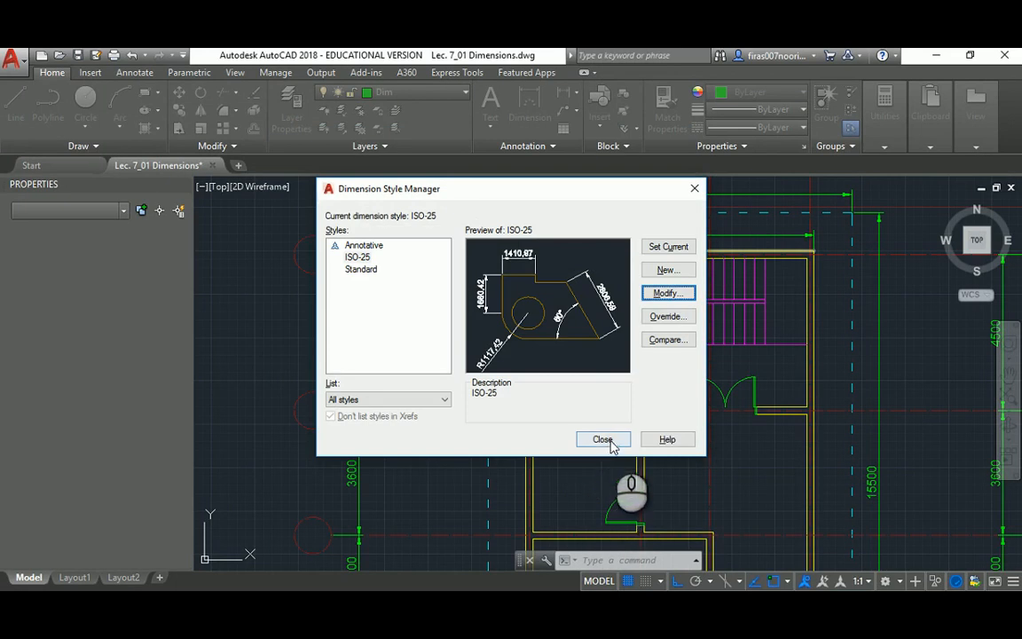
click(603, 439)
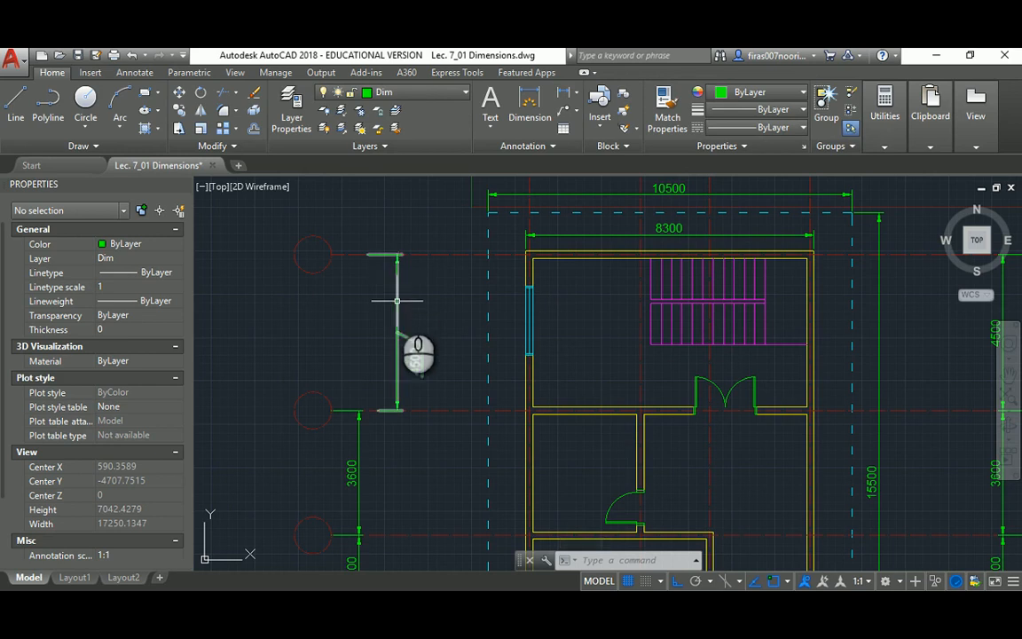
- Try a horizontal linear dimension across the wall thickness, from inner to outer wall corner beside the lower double door
scroll(399, 297, down, 8)
scroll(433, 399, up, 4)
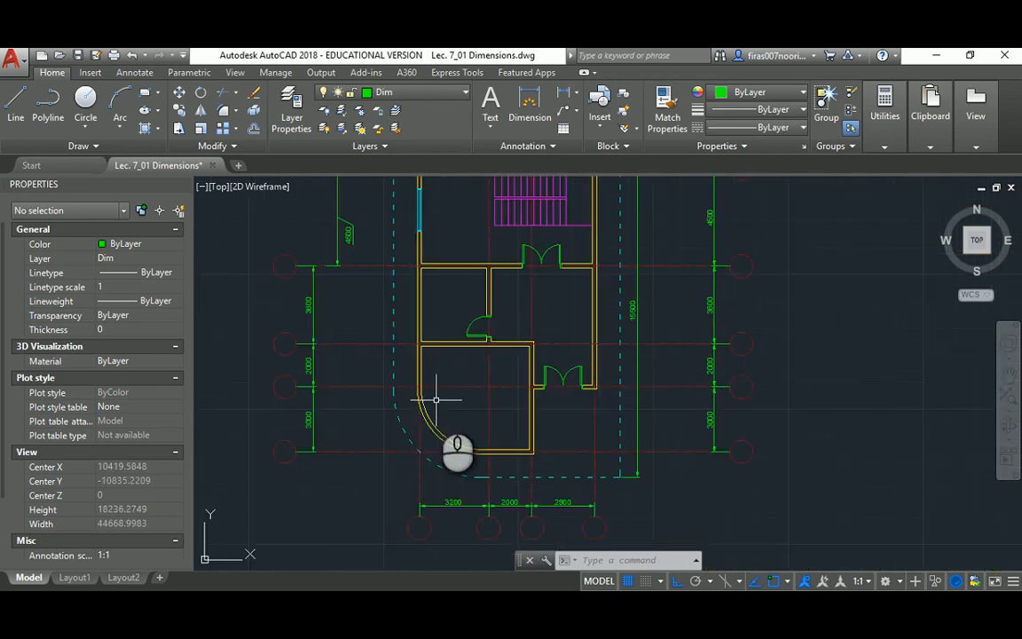
mouse_move(464, 285)
middle_down()
mouse_move(429, 396)
mouse_move(444, 272)
middle_up()
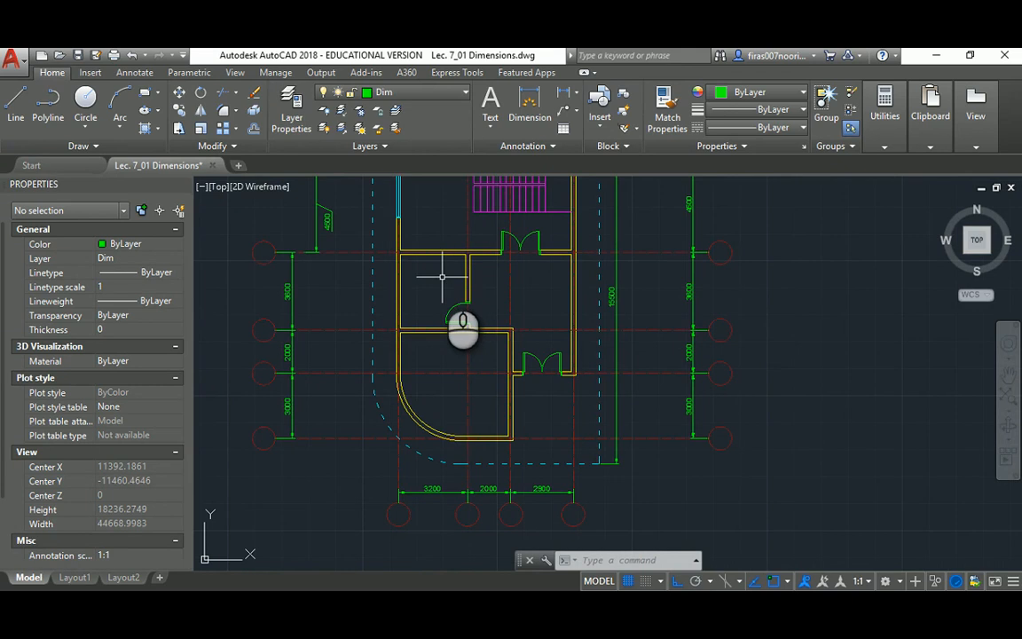
scroll(578, 388, up, 5)
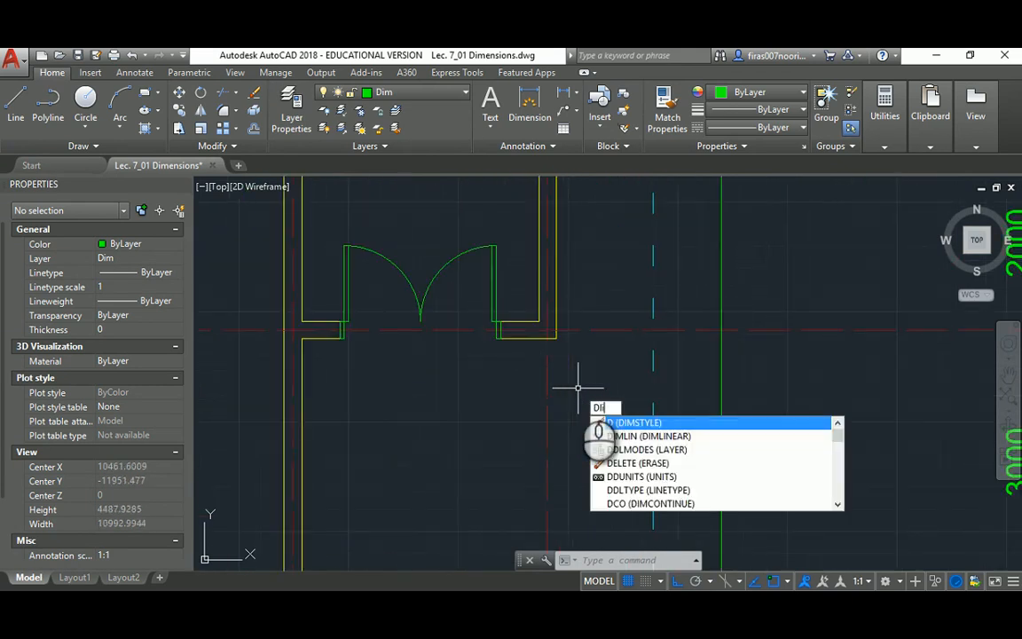
text(li)
key(Return)
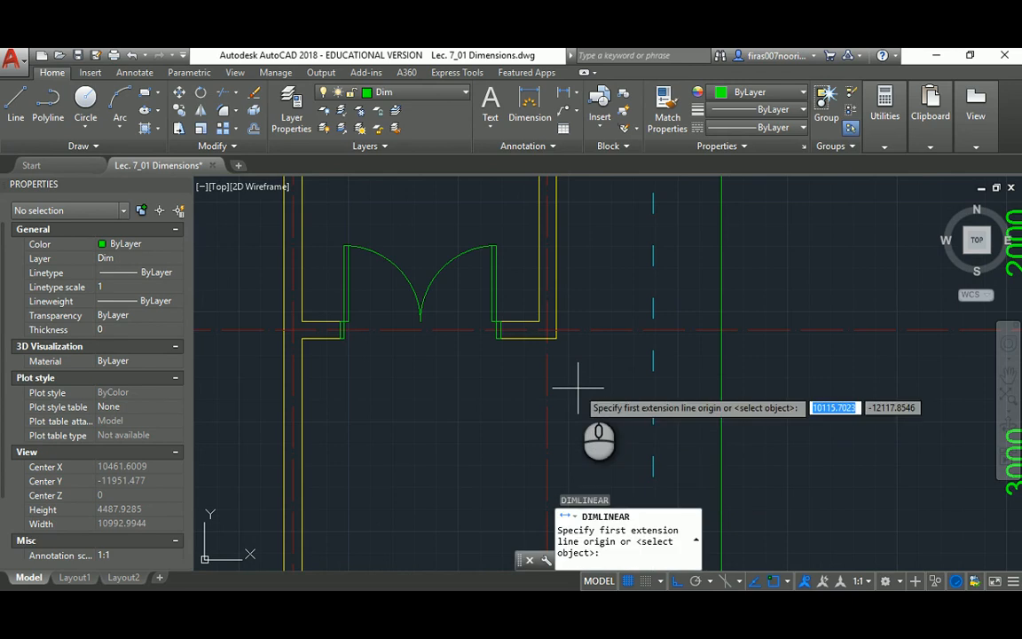
scroll(557, 341, up, 2)
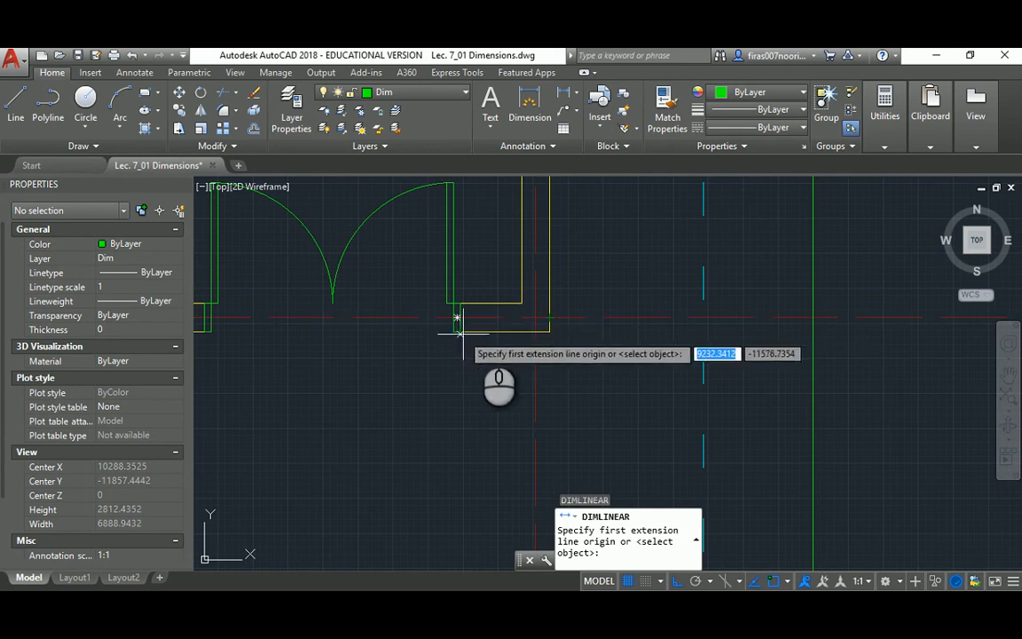
click(520, 302)
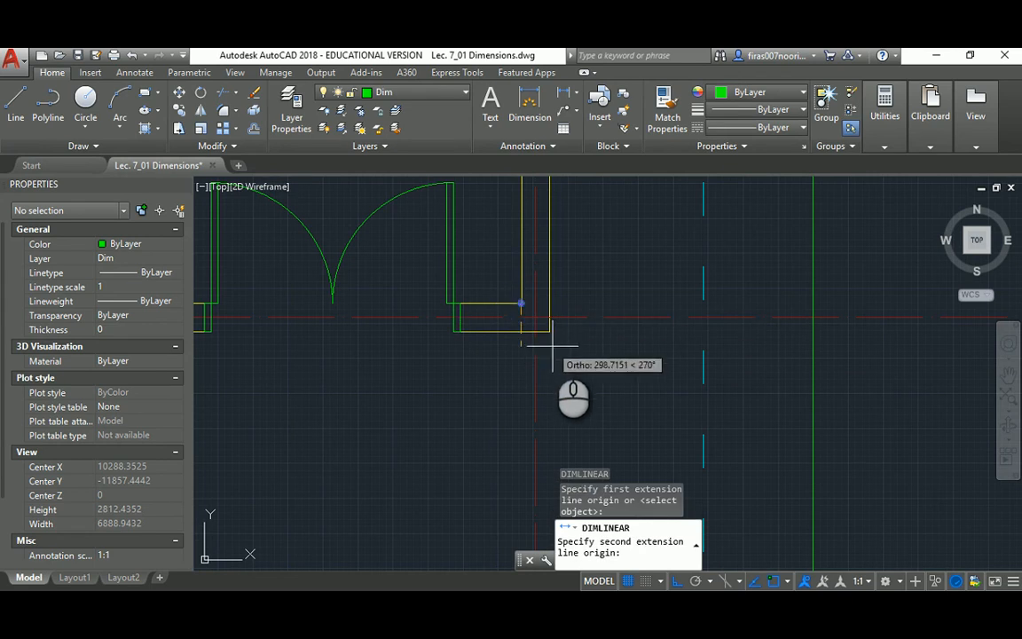
click(552, 332)
scroll(547, 329, up, 3)
scroll(547, 328, down, 2)
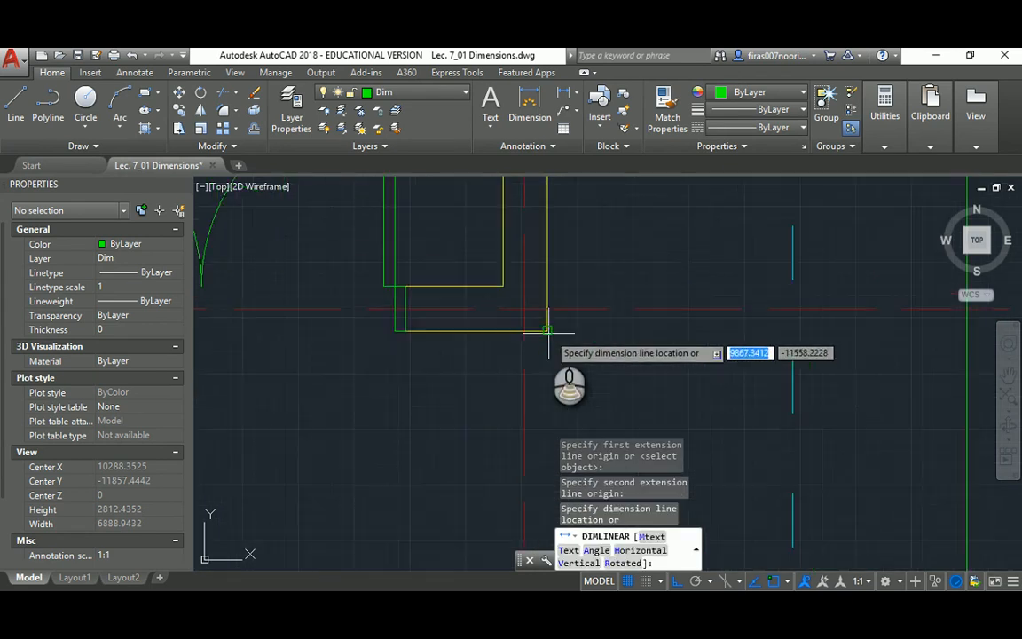
middle_drag(640, 295, 544, 260)
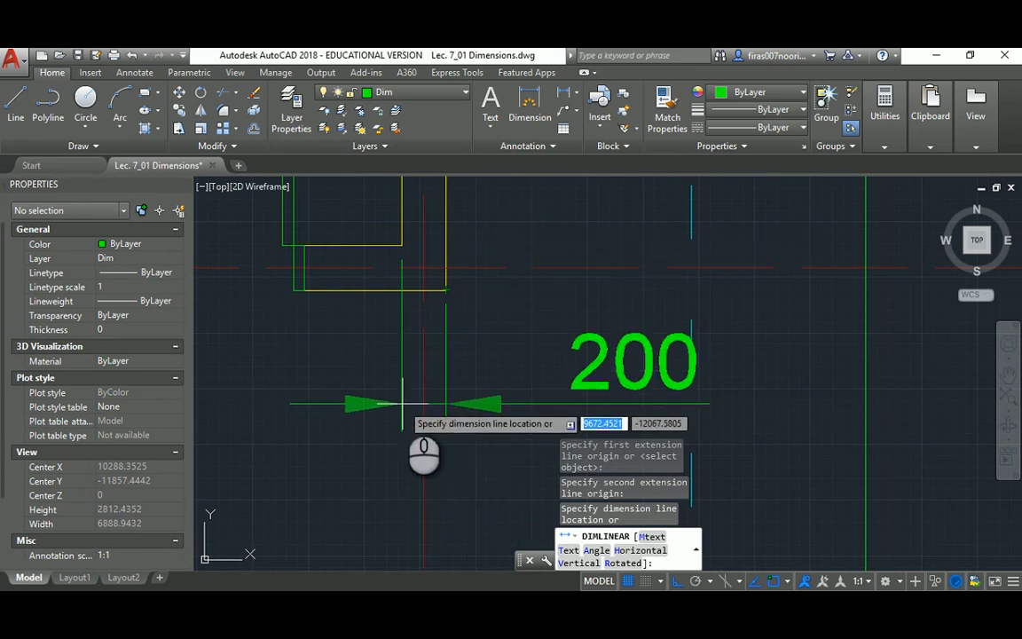
key(Escape)
key(Escape)
key(Escape)
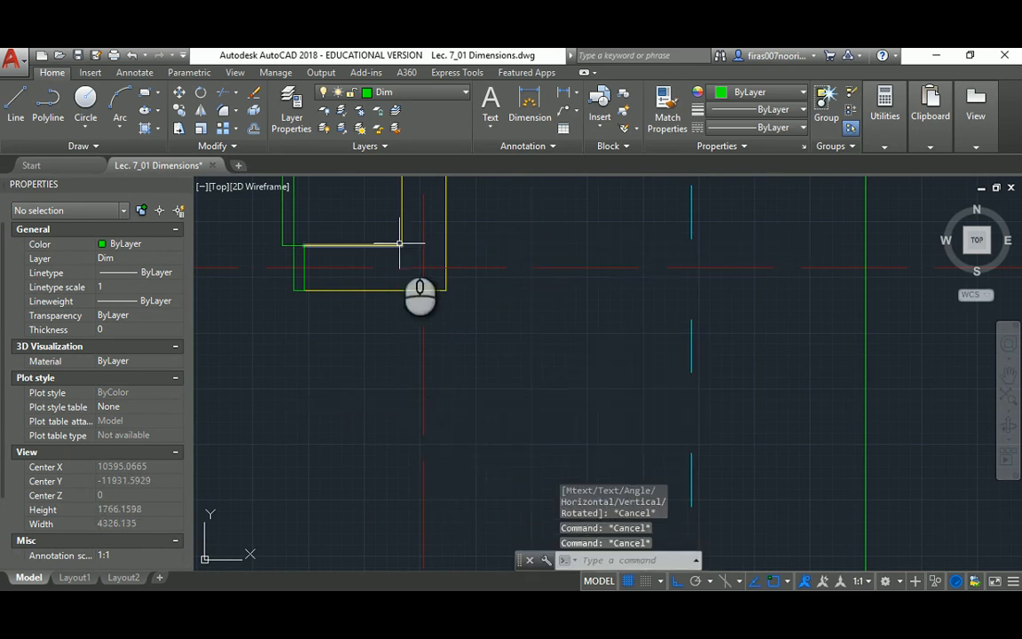
- Draw a single slanted line with Ortho off in the empty area east of the plan's grid bubbles
mouse_move(399, 242)
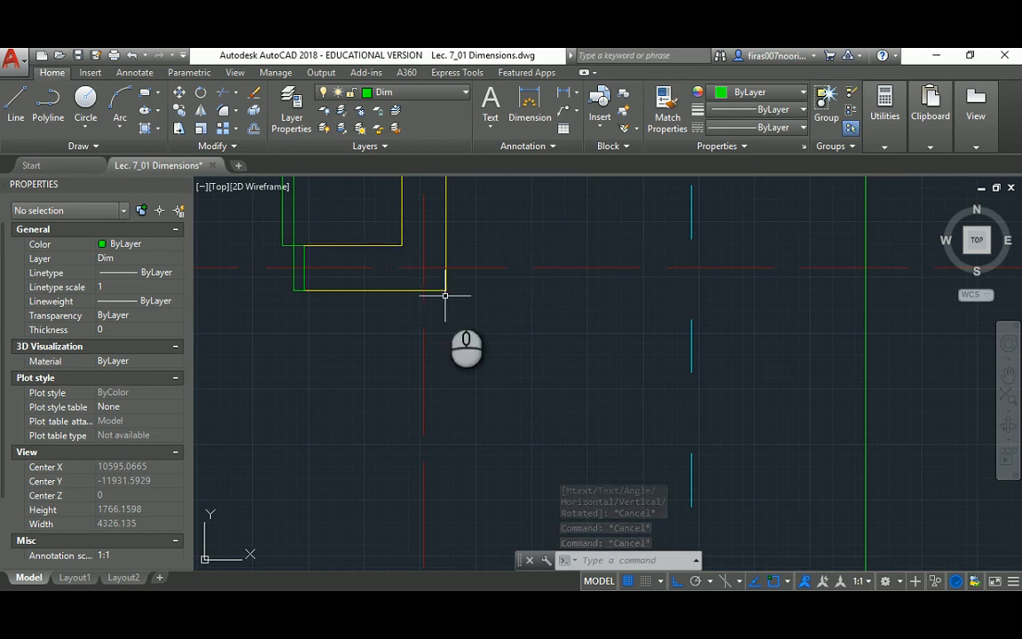
scroll(435, 293, down, 2)
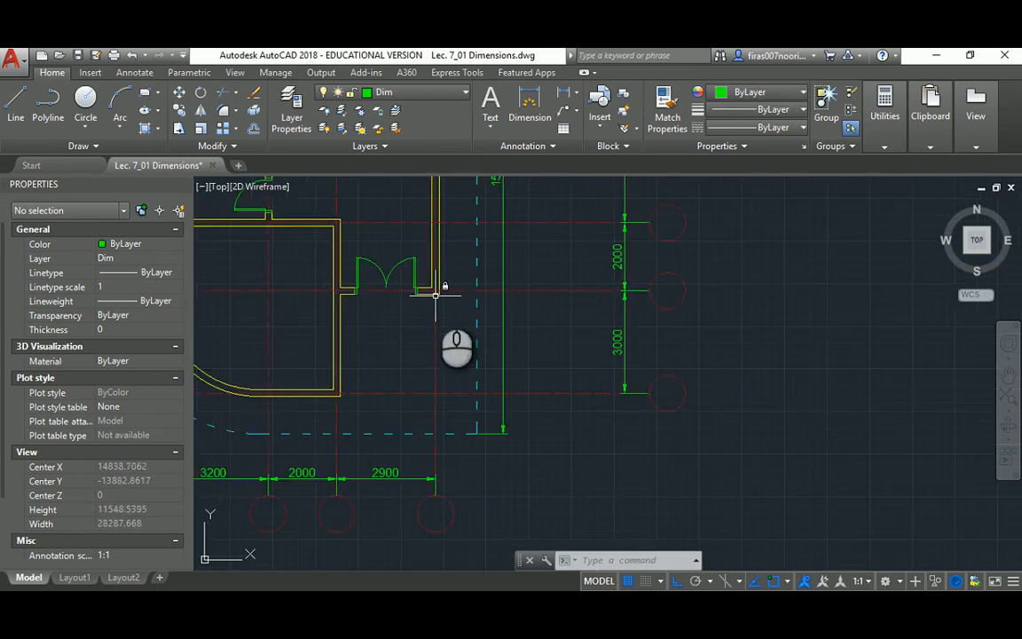
scroll(426, 334, down, 2)
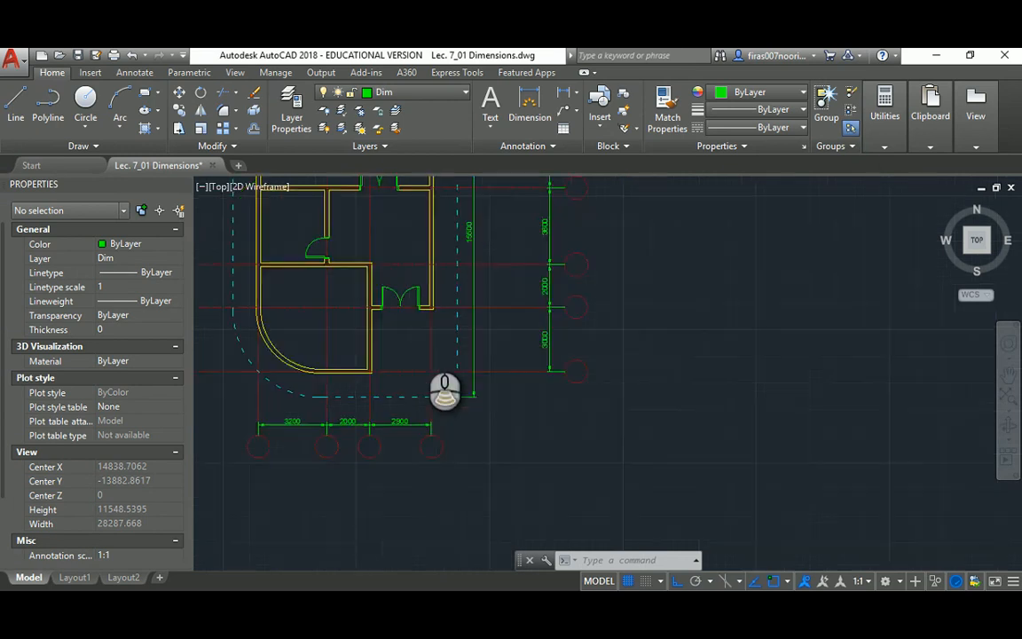
scroll(444, 391, down, 4)
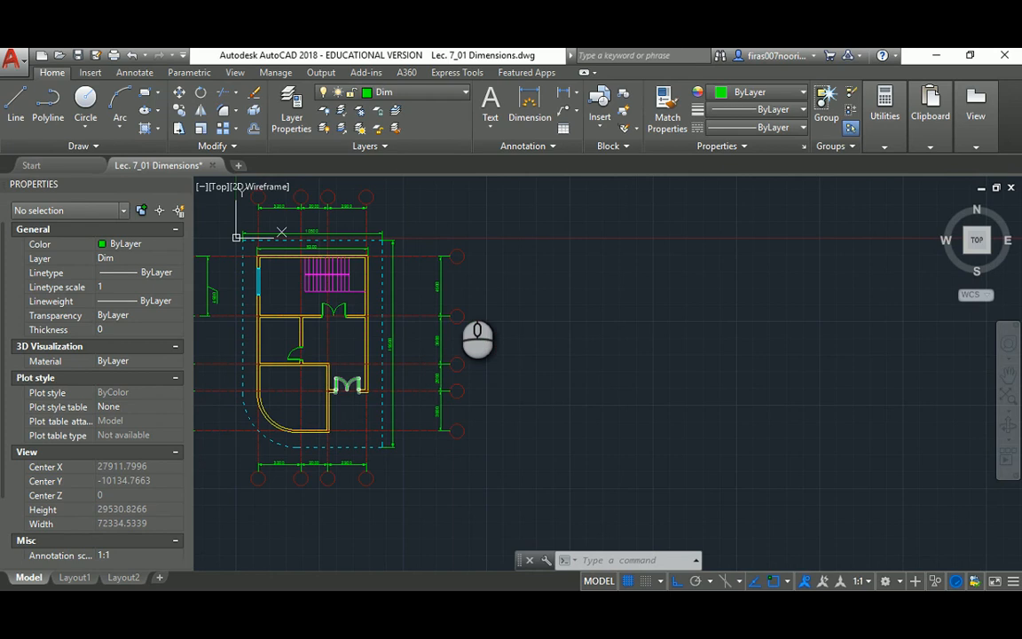
scroll(408, 294, up, 3)
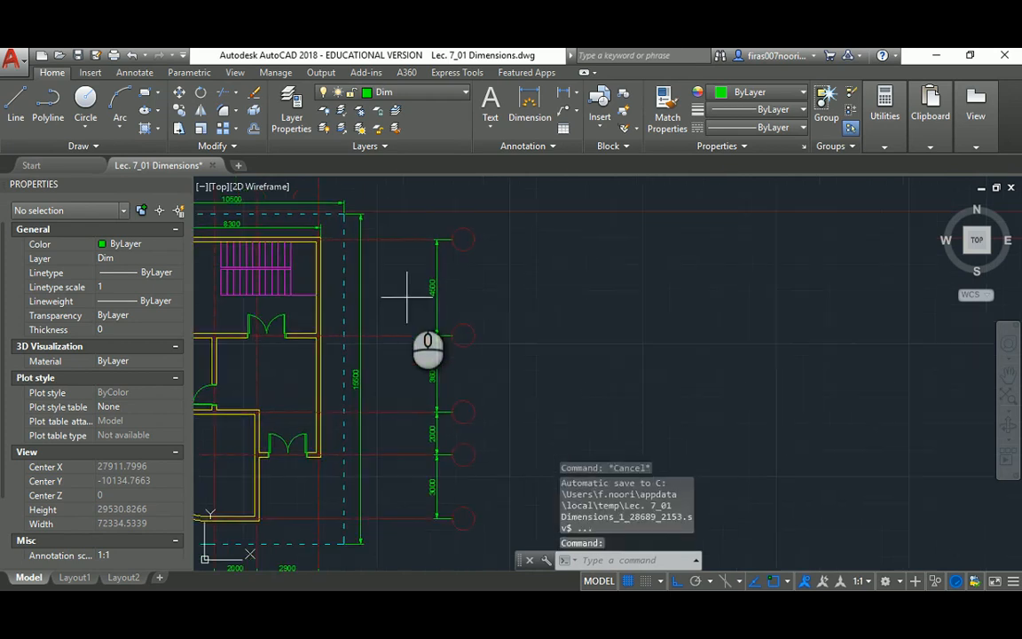
text(l)
key(Return)
click(548, 376)
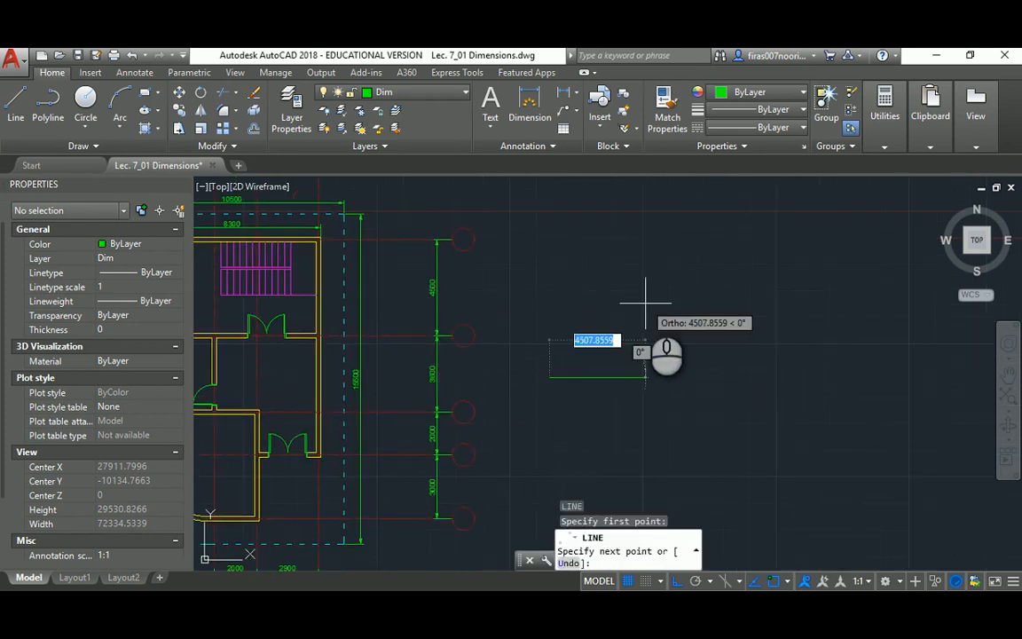
key(F8)
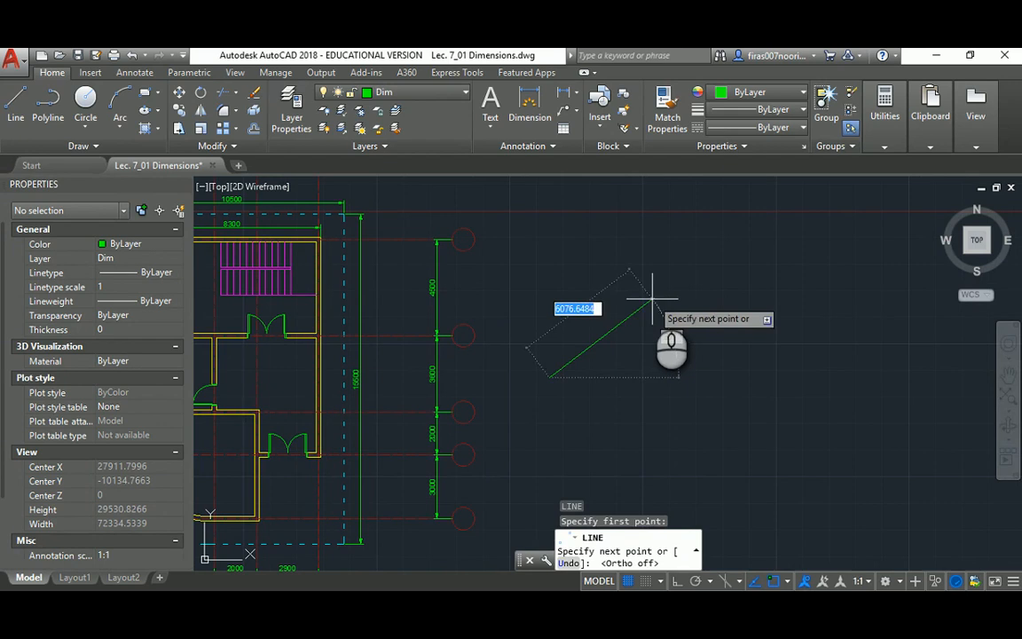
click(632, 289)
key(Escape)
key(Escape)
key(Escape)
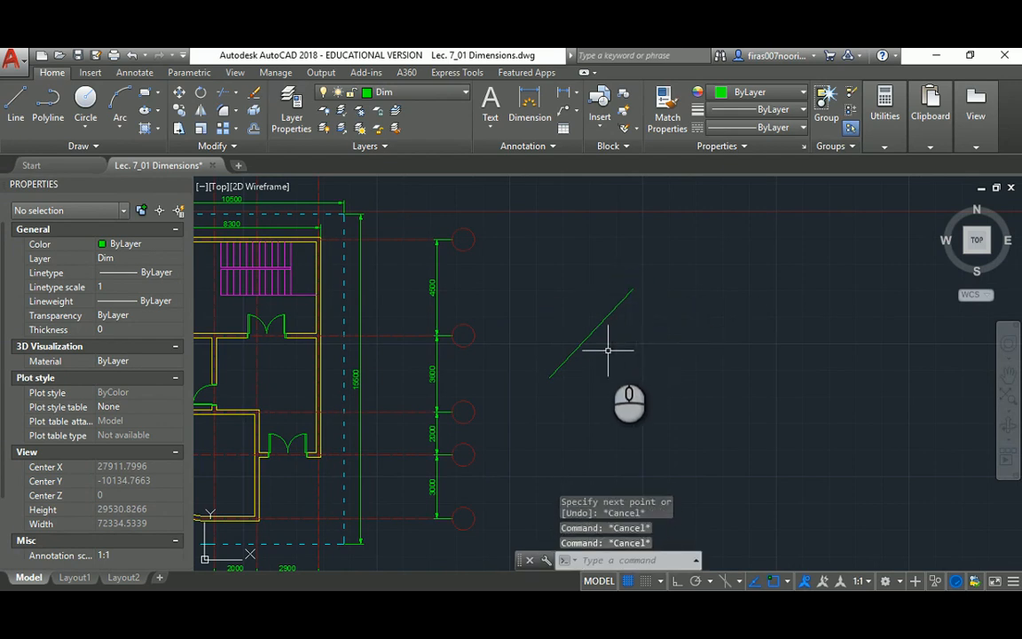
- Try a linear dimension between the slanted line's endpoints, previewing horizontal and vertical placement, and cancel it
scroll(608, 350, up, 3)
text(dli)
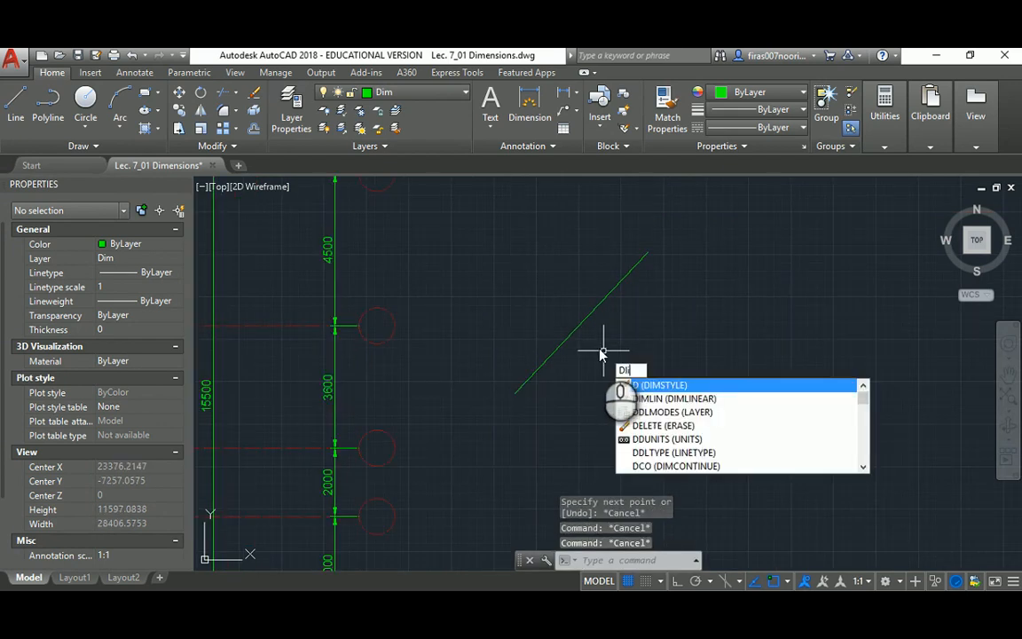
key(Return)
click(514, 391)
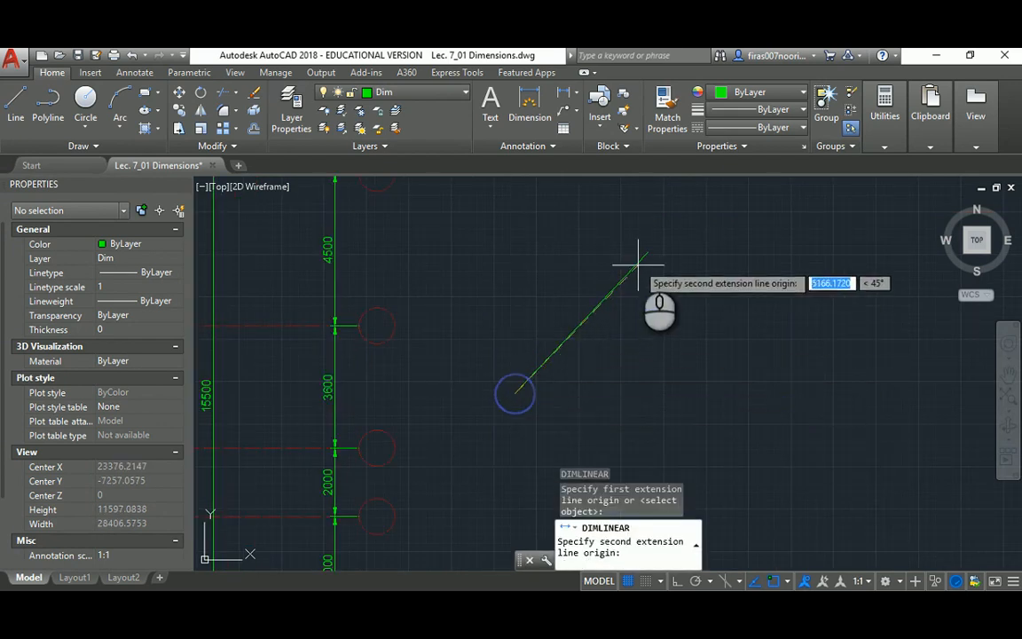
click(646, 255)
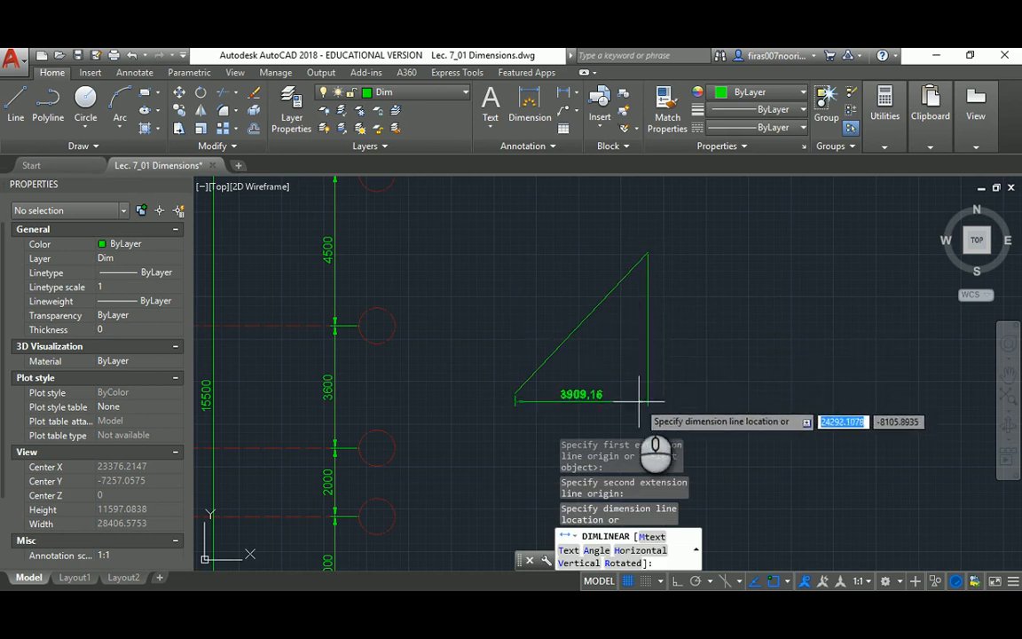
mouse_move(636, 386)
middle_down()
mouse_move(545, 369)
mouse_move(541, 380)
middle_up()
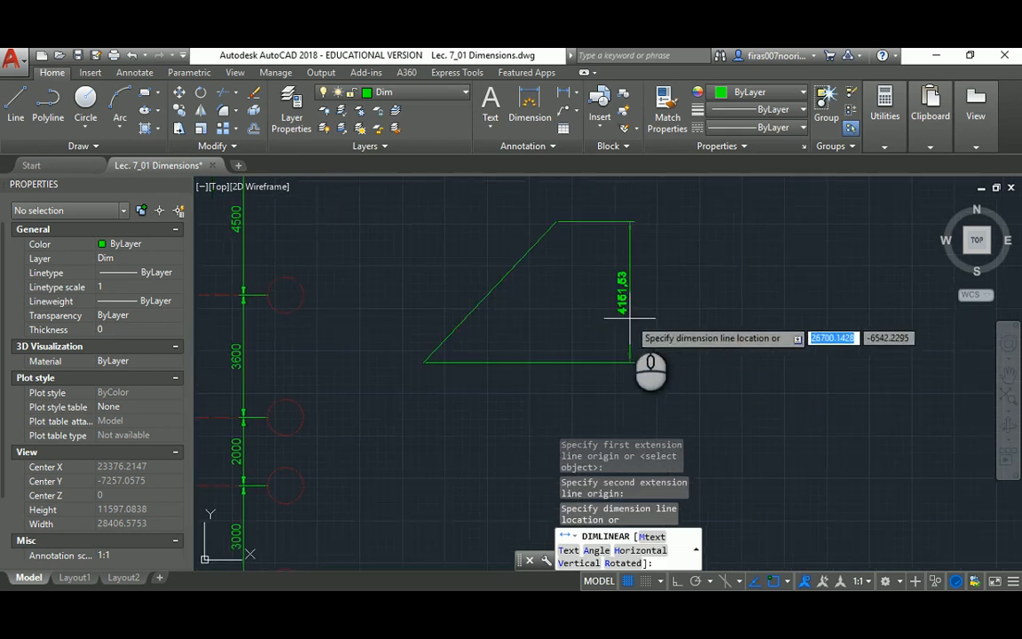
key(Escape)
key(Escape)
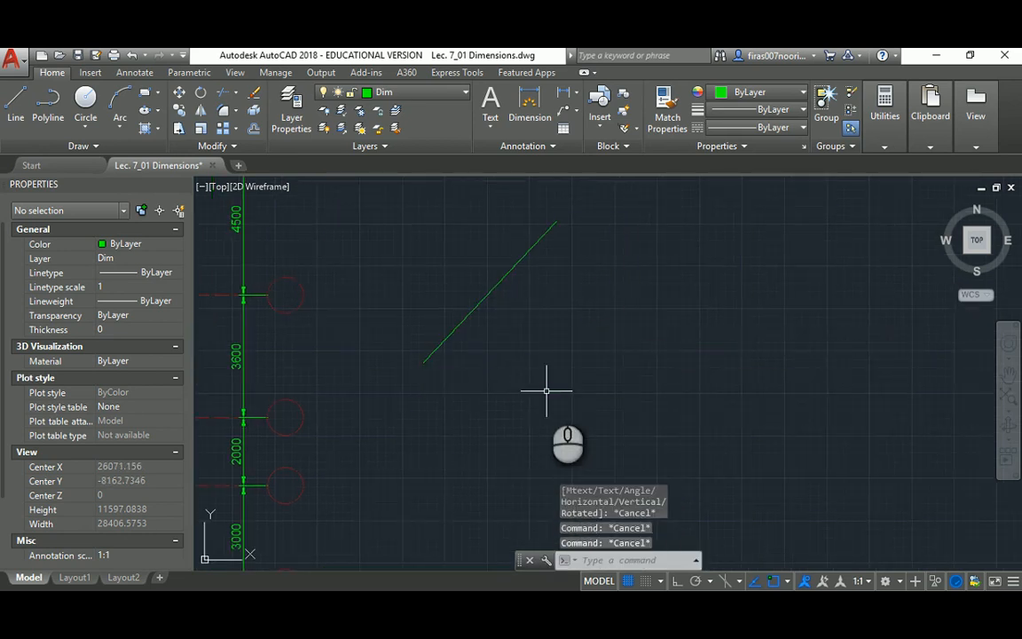
- Add an aligned dimension between the slanted line's two endpoints, placing the dimension line on its lower-right side
text(da)
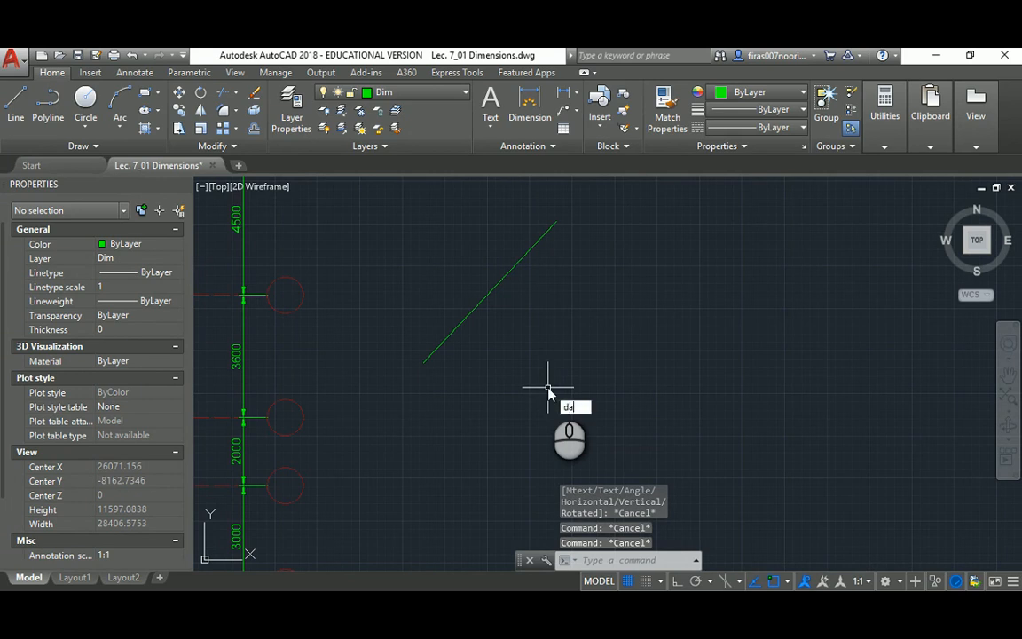
text(l)
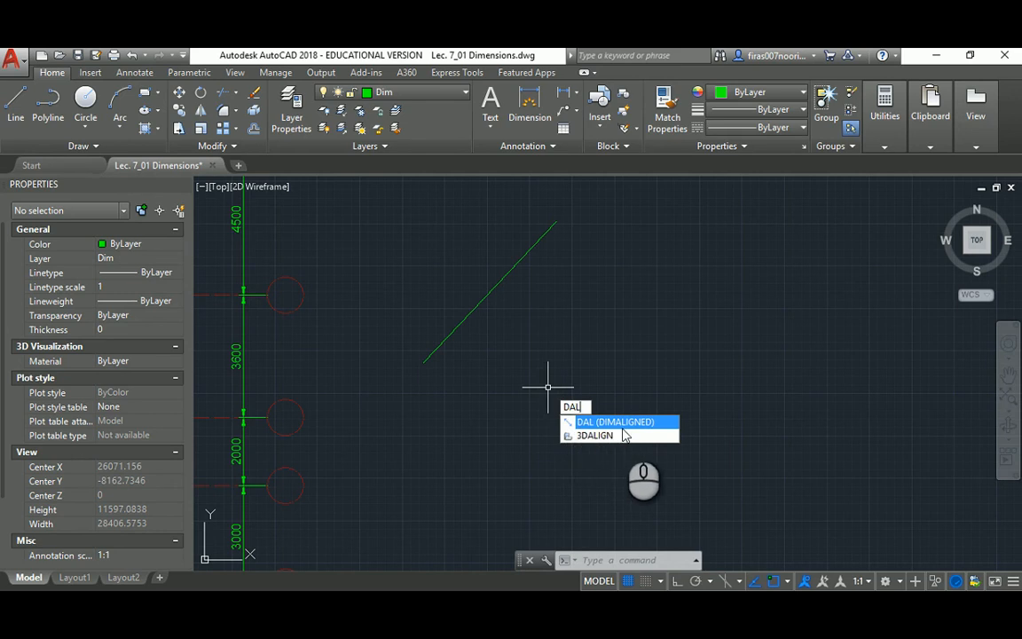
key(Return)
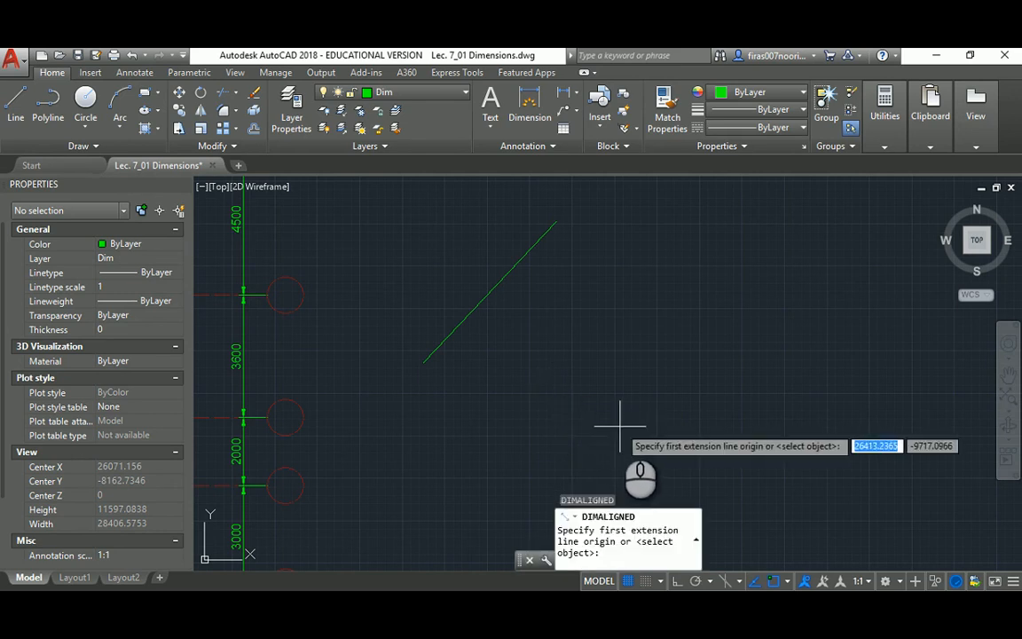
click(424, 362)
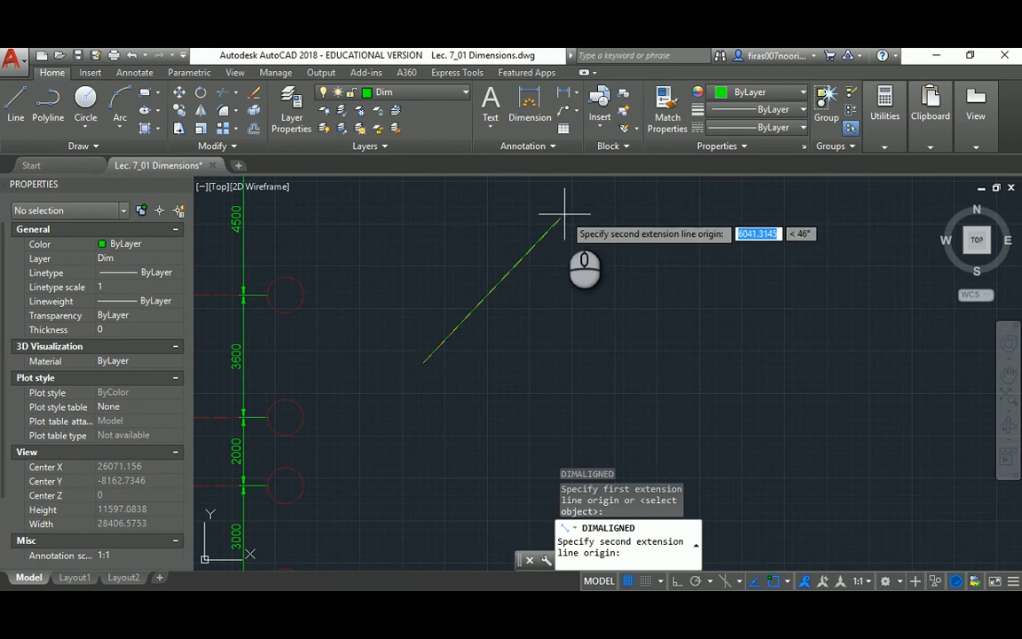
click(557, 220)
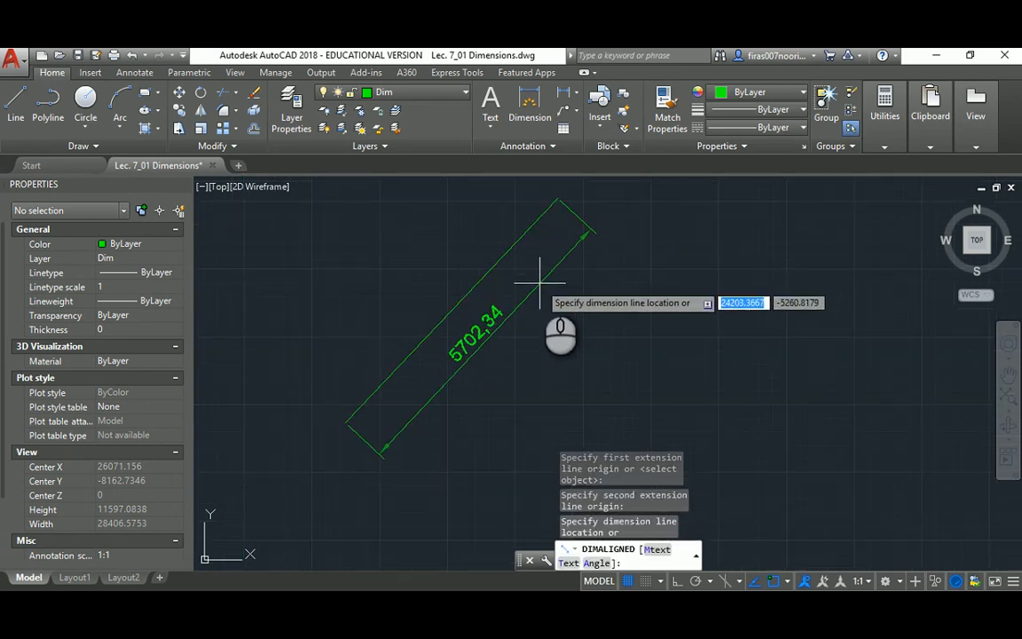
click(542, 285)
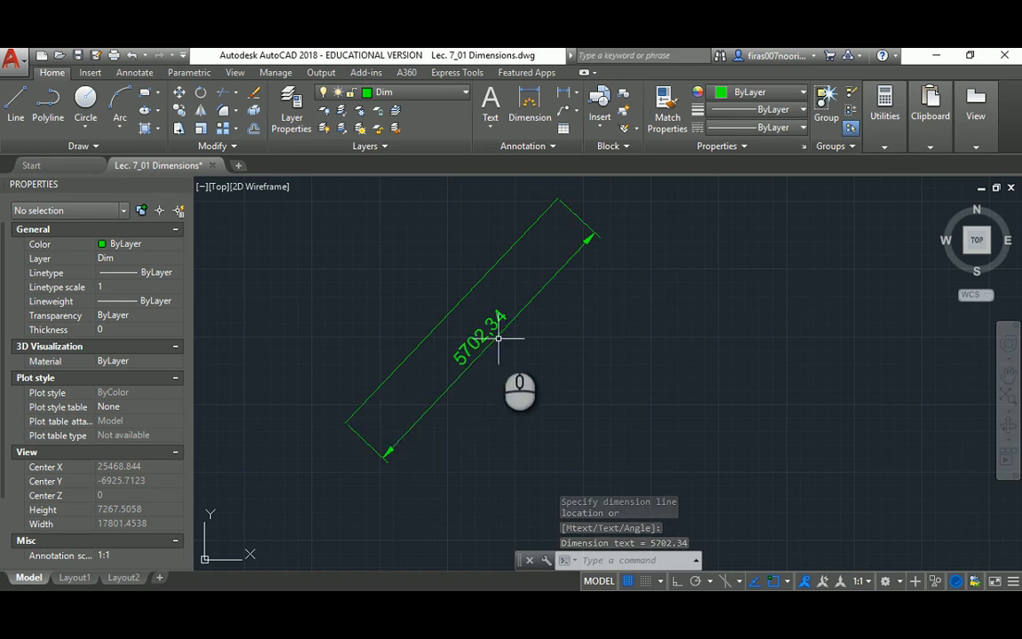
- Stretch the aligned dimension line farther from the slanted line and move both extension line origins off the line's endpoints
click(522, 313)
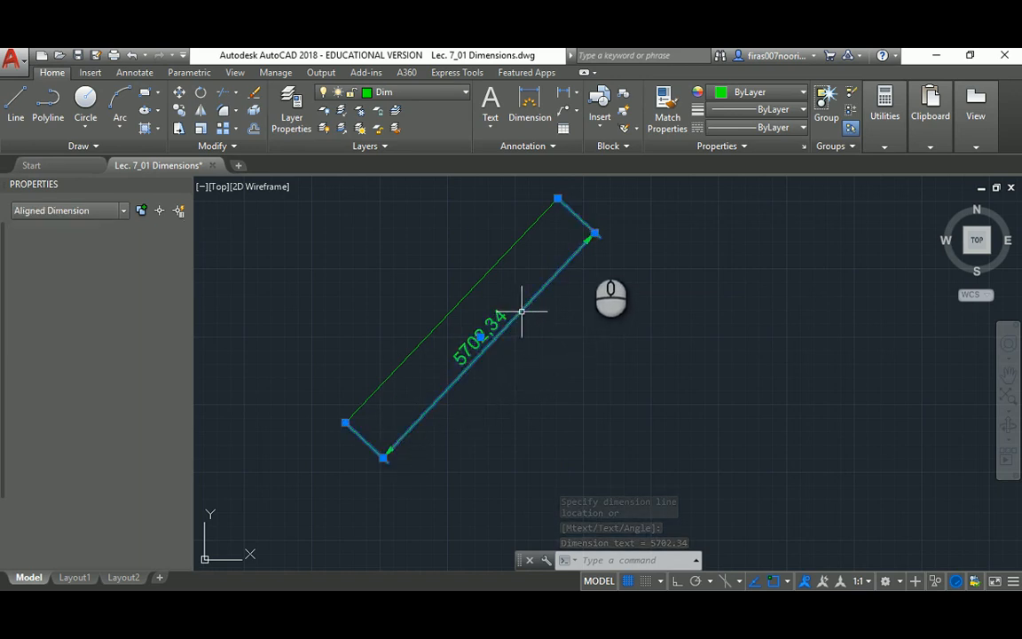
click(593, 232)
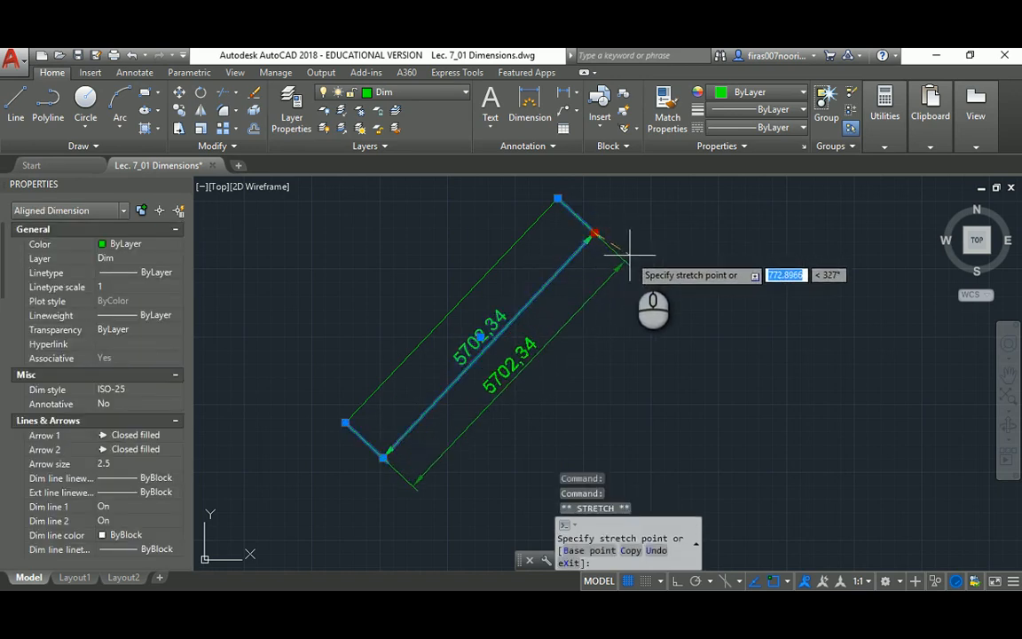
click(630, 255)
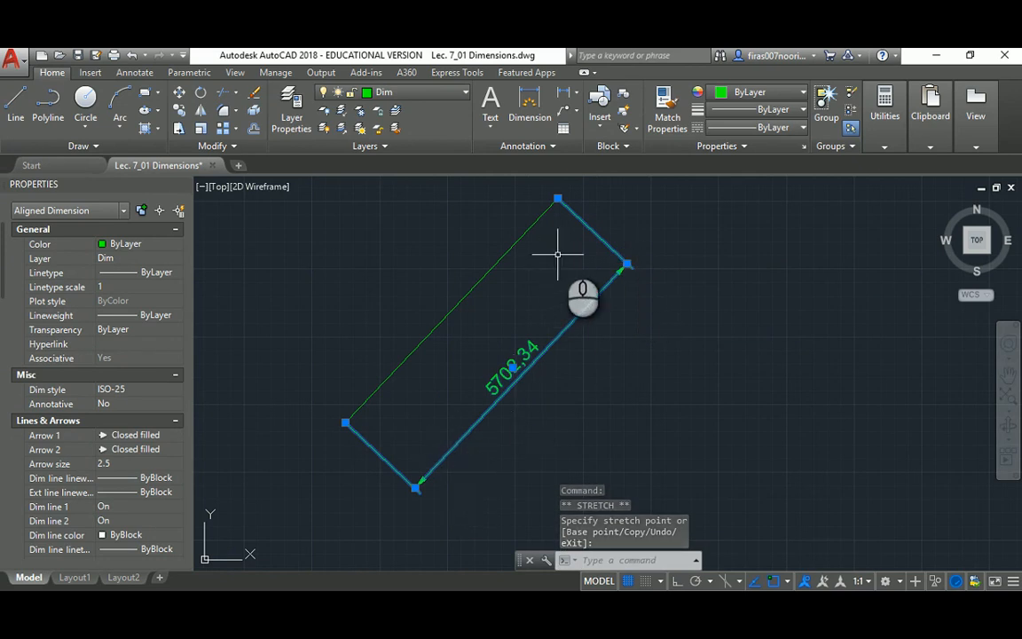
click(558, 199)
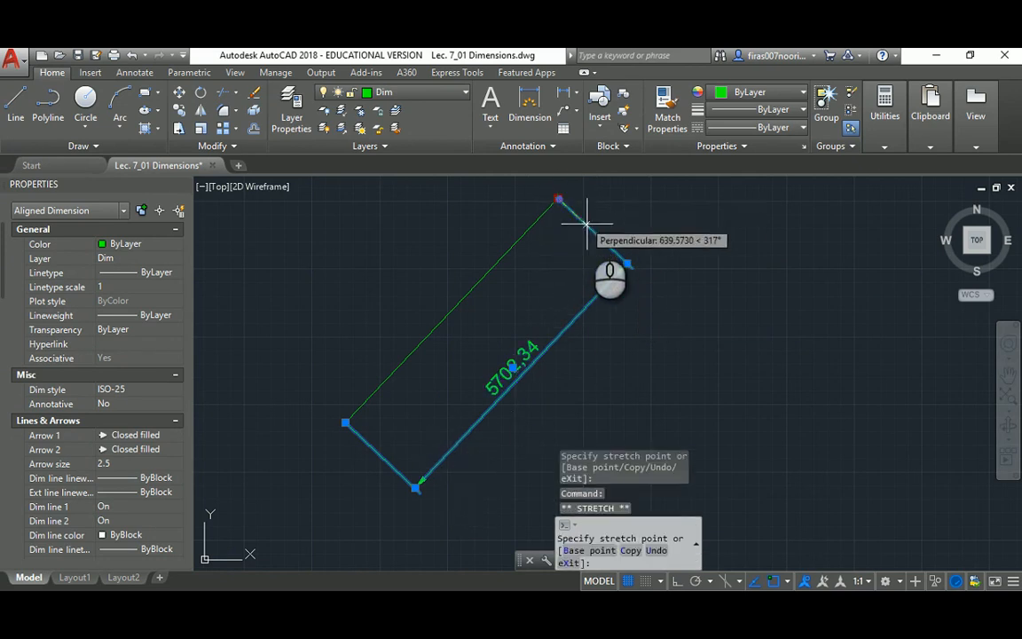
click(596, 234)
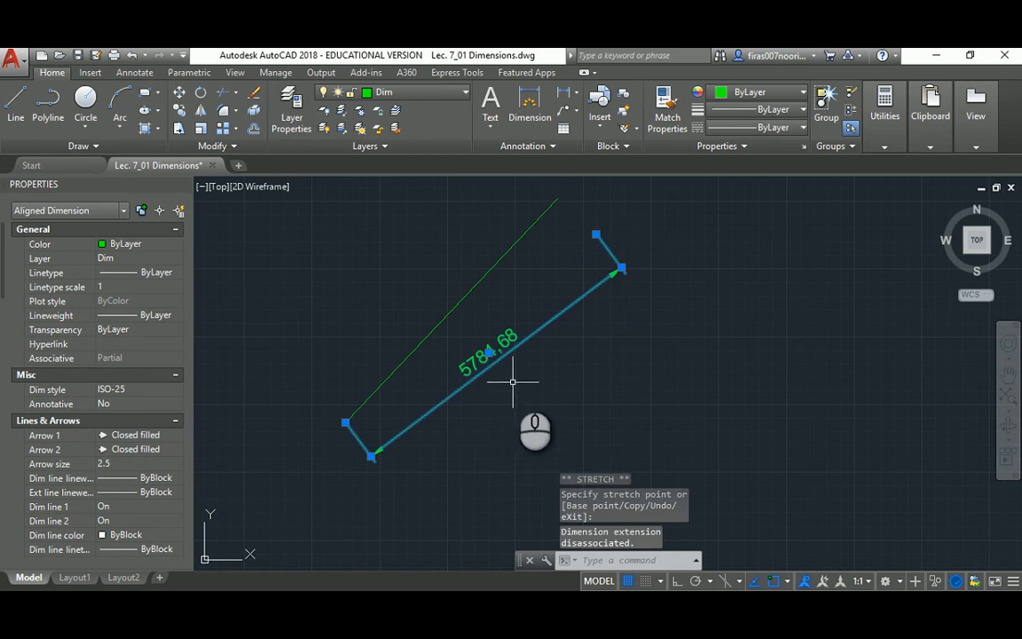
click(345, 422)
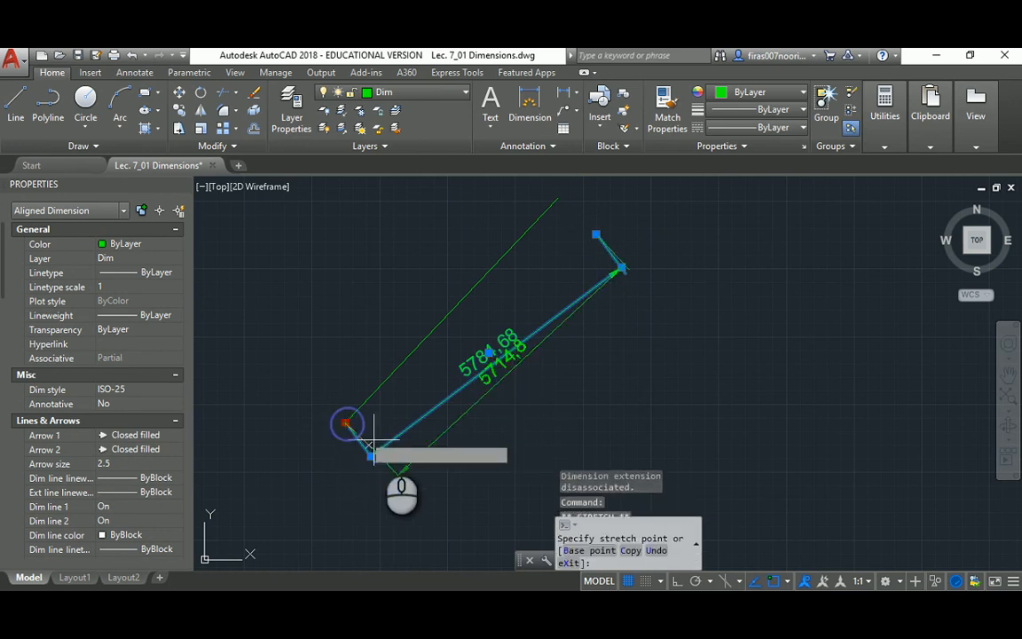
click(408, 458)
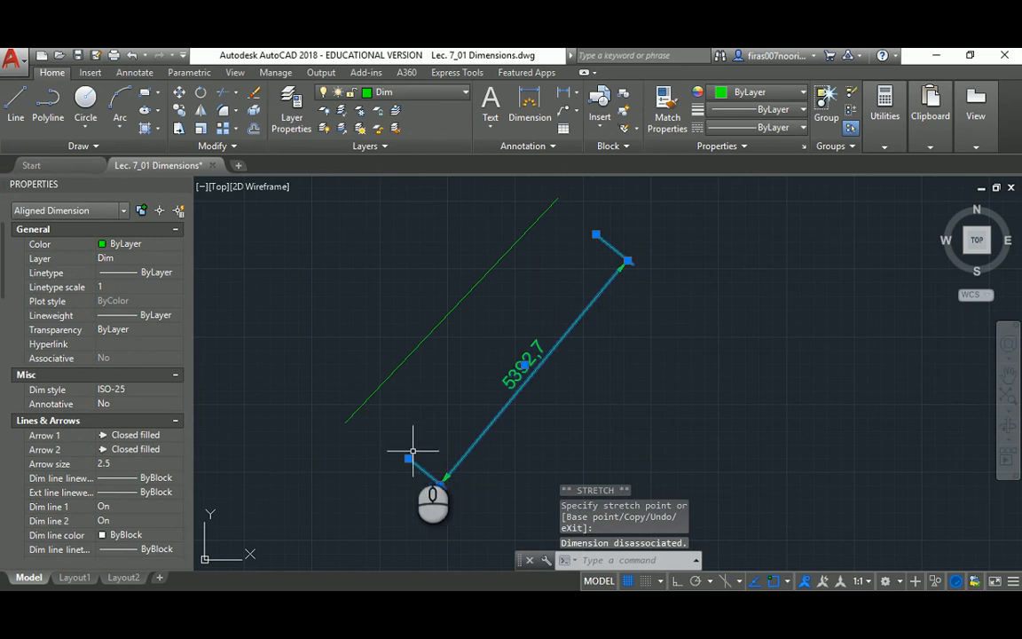
- Shorten the upper extension line of the vertical 4500 dimension east of the plan, moving its origin away from the grid bubble
scroll(518, 354, down, 4)
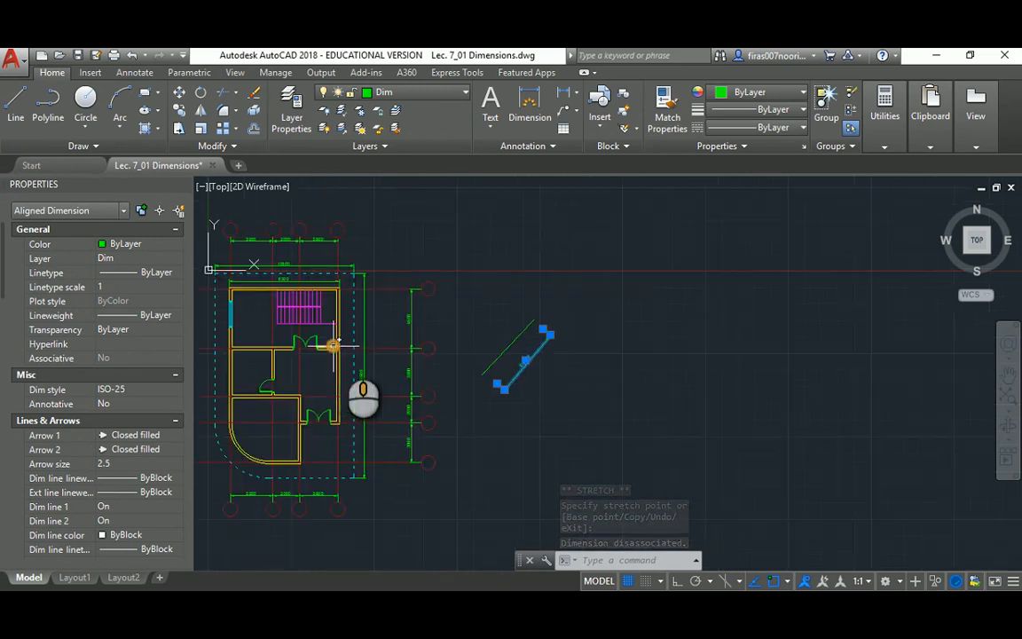
scroll(381, 310, up, 5)
click(524, 263)
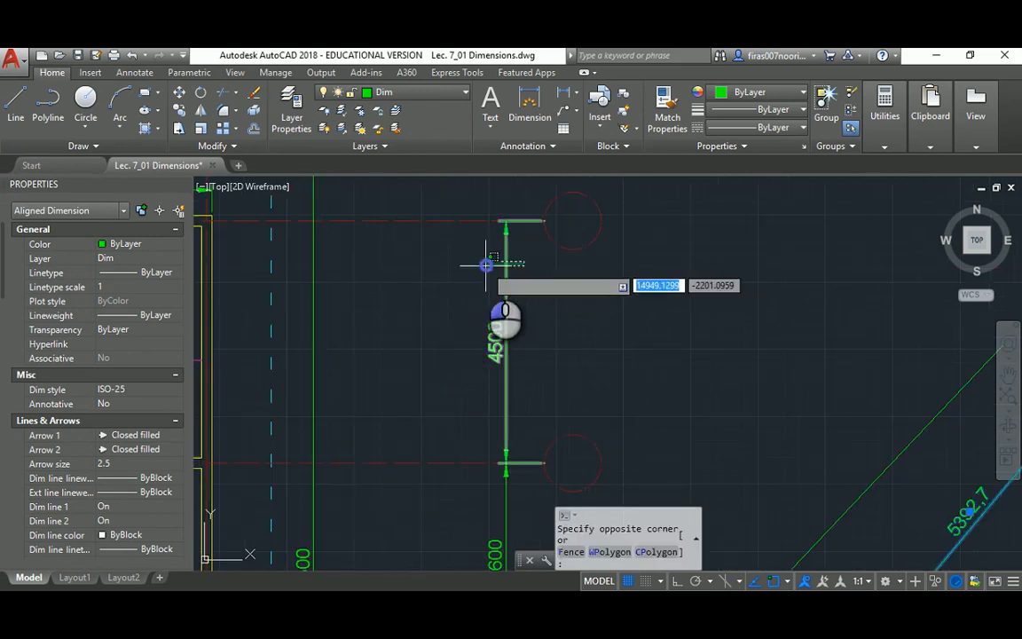
click(485, 264)
click(559, 211)
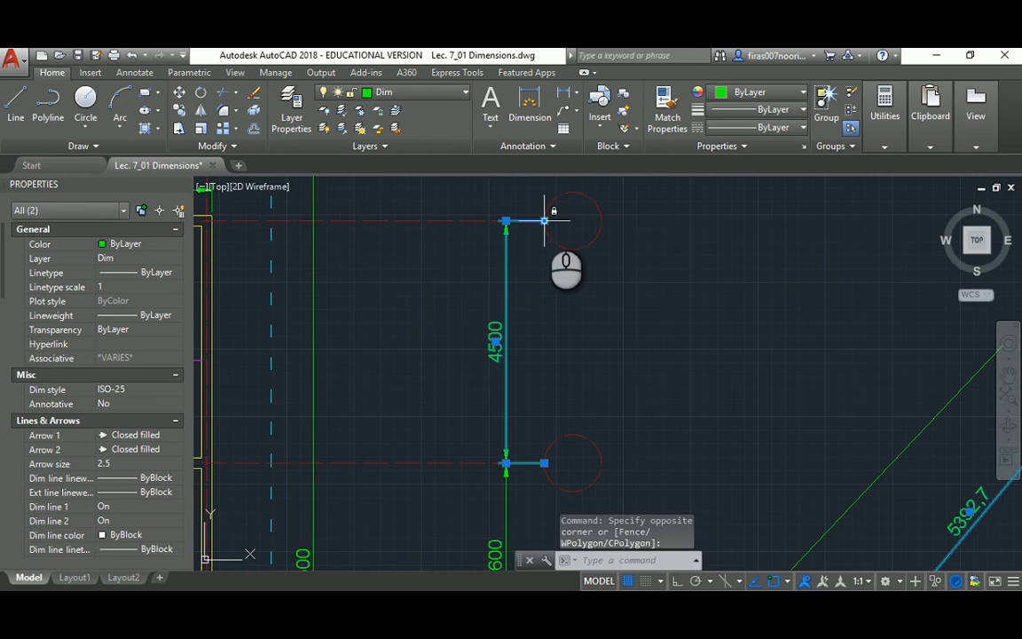
click(544, 220)
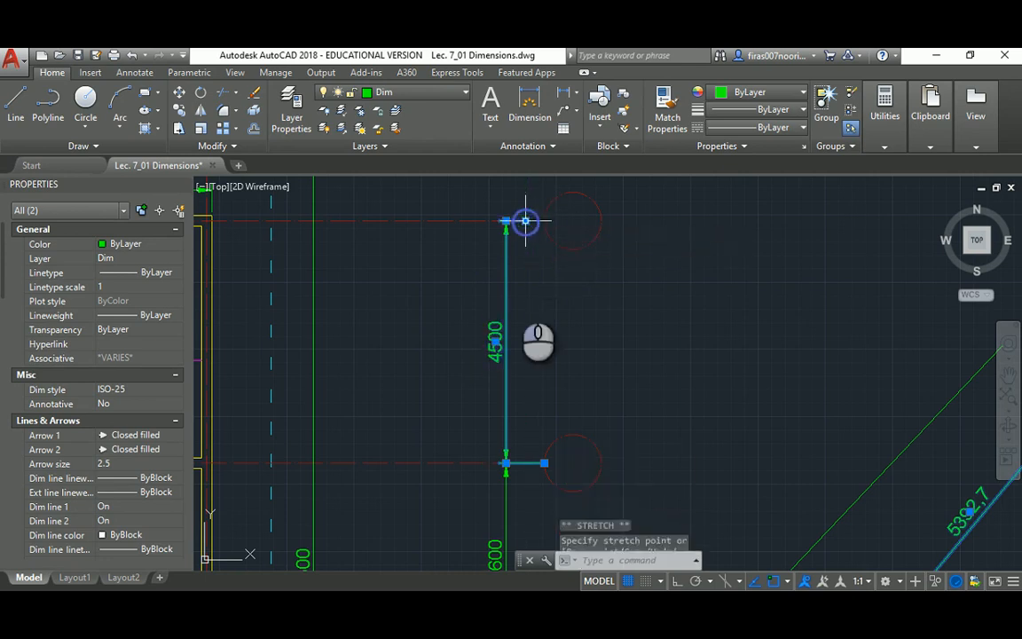
click(525, 220)
- Shorten the aligned dimension's upper extension line by moving its origin closer to the dimension line, and clear the selection
middle_drag(582, 381, 417, 346)
scroll(382, 322, down, 1)
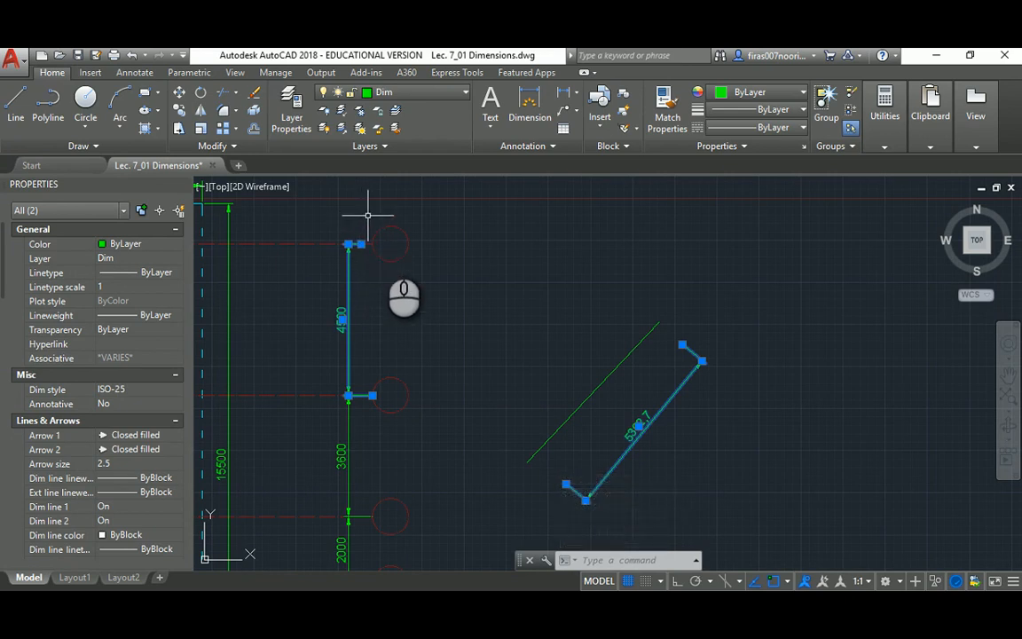
middle_drag(553, 435, 461, 342)
scroll(560, 282, up, 2)
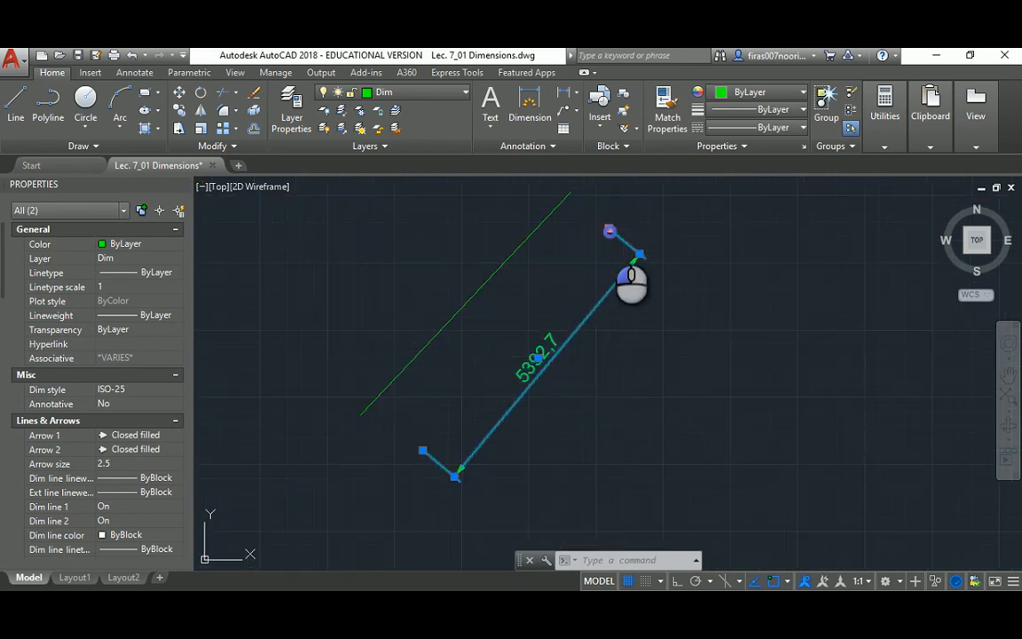
click(609, 231)
scroll(612, 228, up, 2)
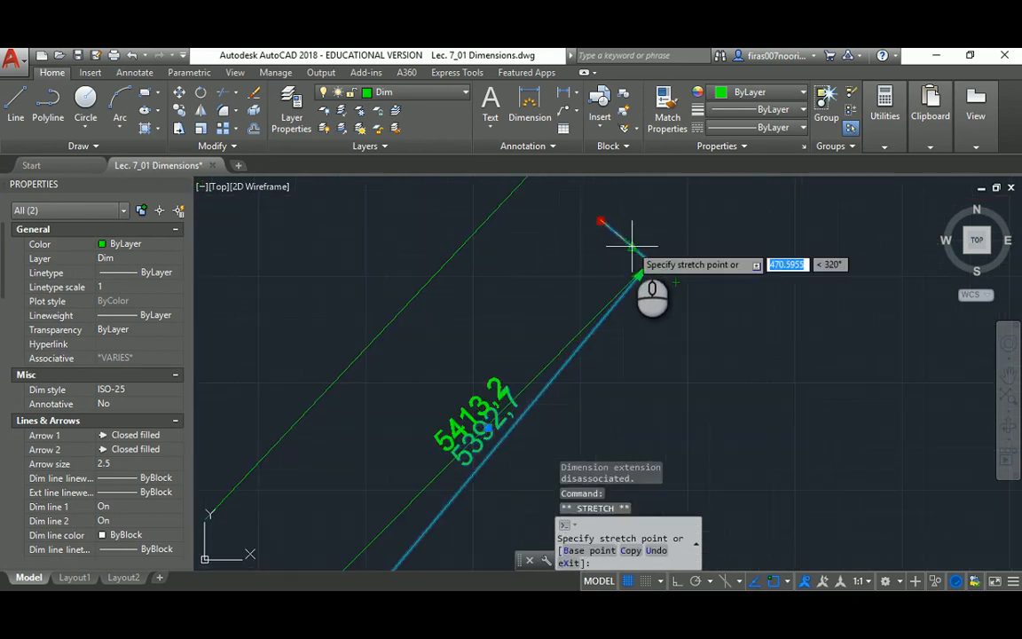
key(Escape)
scroll(496, 392, down, 2)
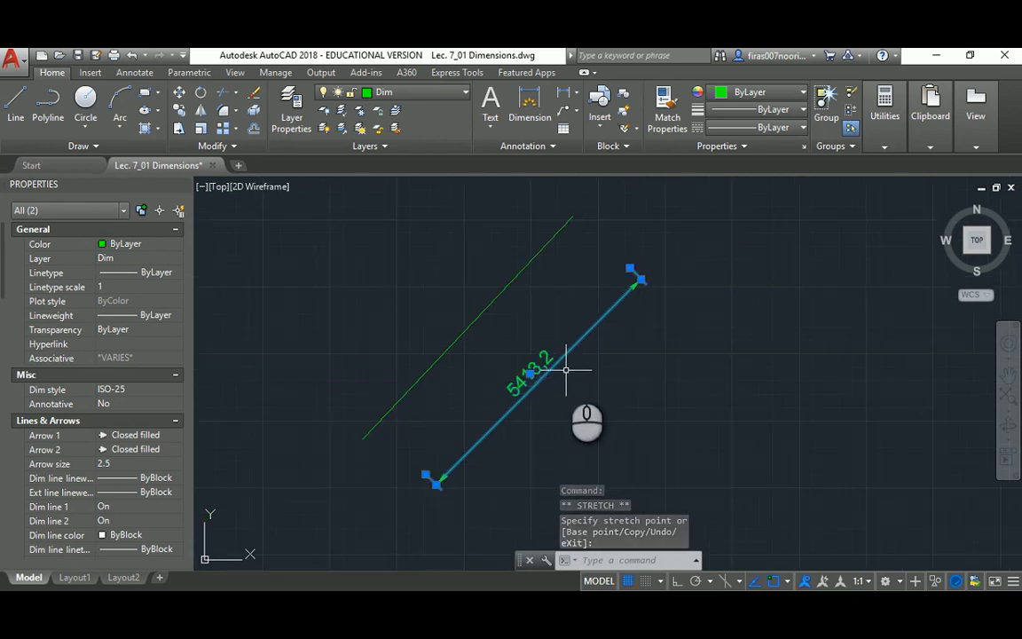
key(Escape)
key(Escape)
- Add a second aligned dimension by selecting the slanted line as the object, placed on its upper-left side
text(dimal)
key(Return)
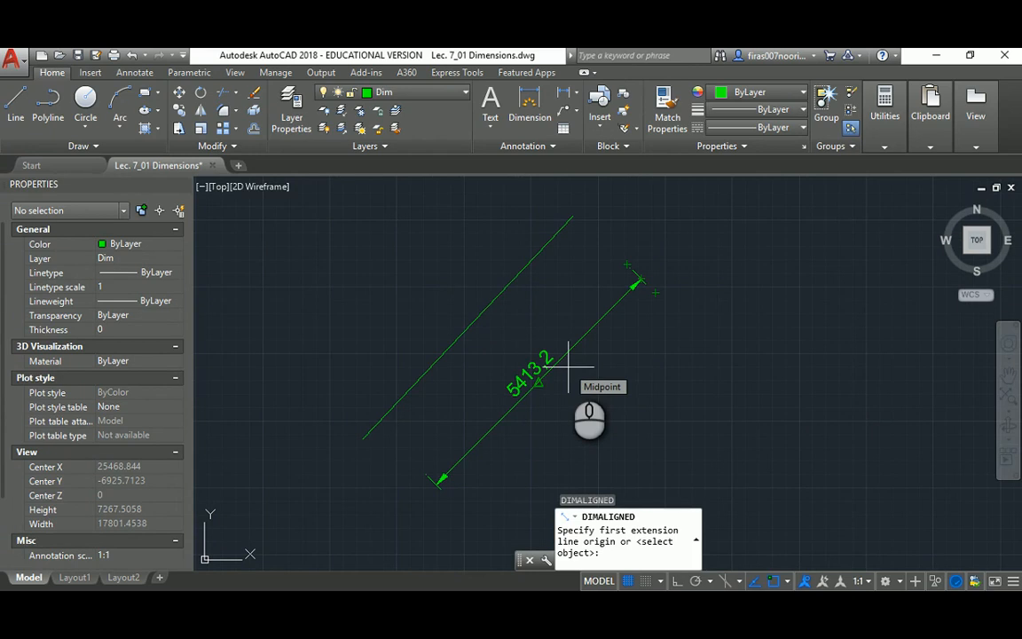
key(Return)
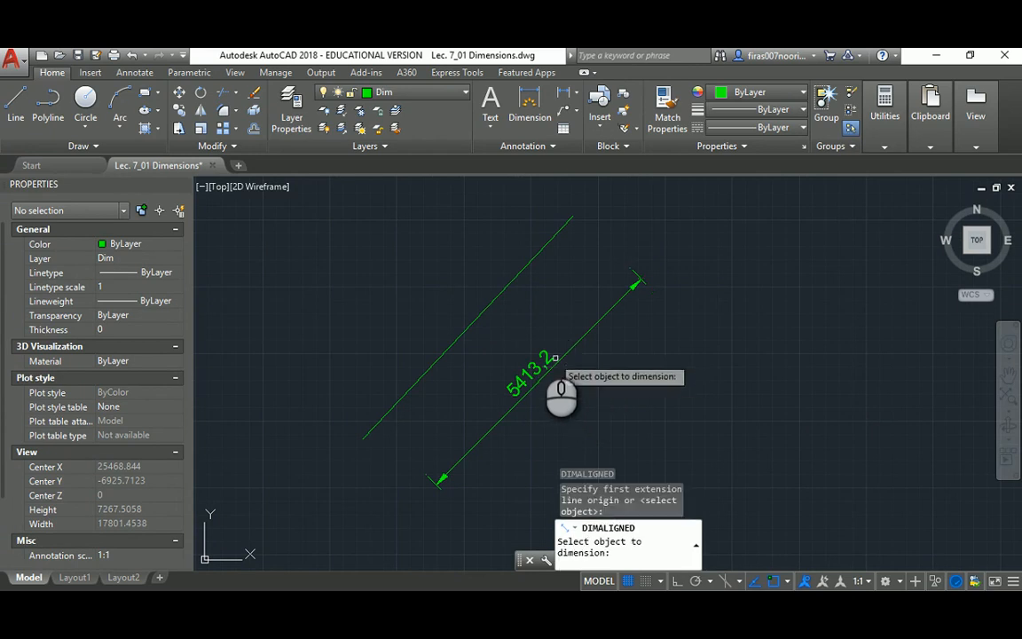
click(487, 307)
click(444, 289)
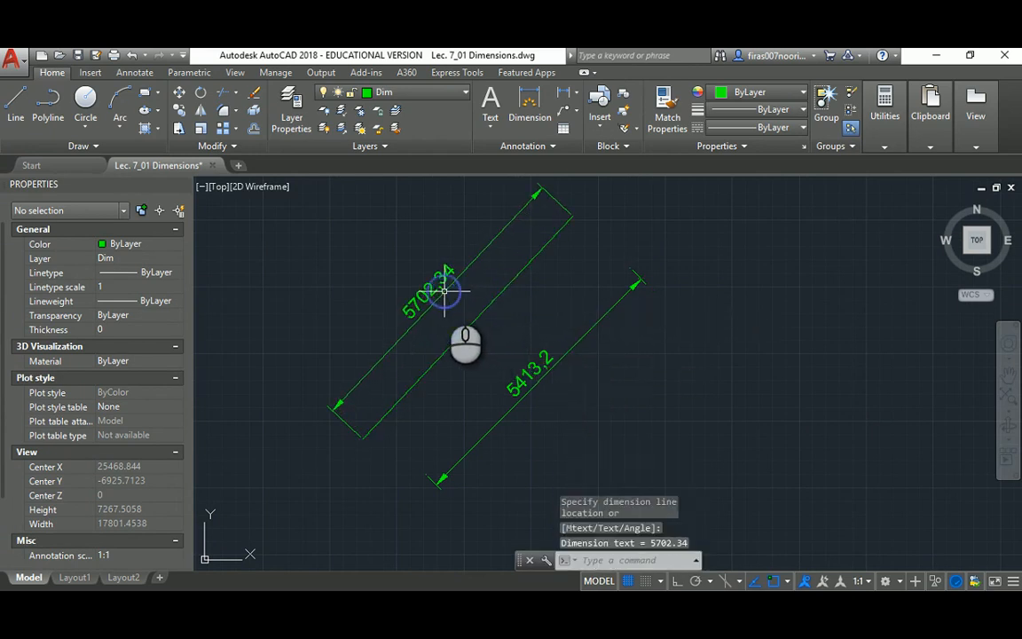
middle_drag(444, 289, 482, 333)
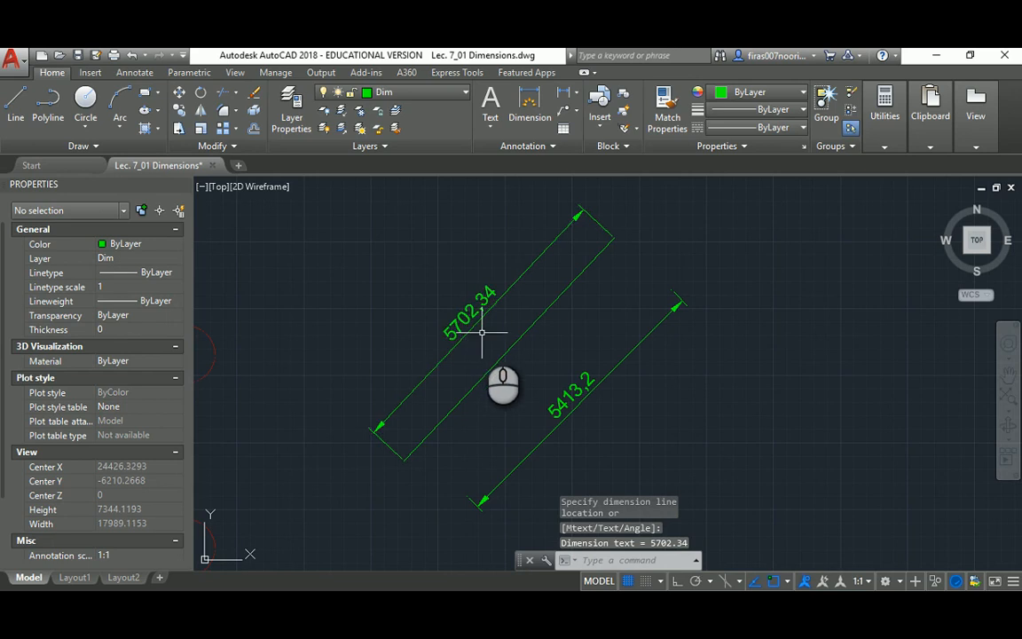
- Add an angular dimension between the inner wall lines at the curved room's lower-right corner, with the arc inside the room
scroll(481, 333, down, 8)
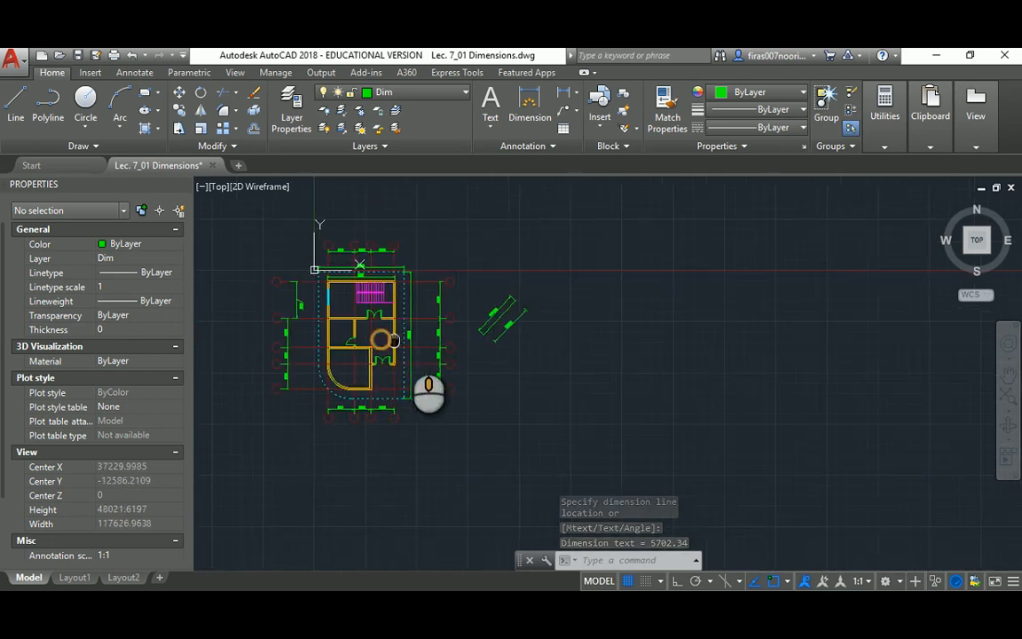
scroll(386, 390, up, 8)
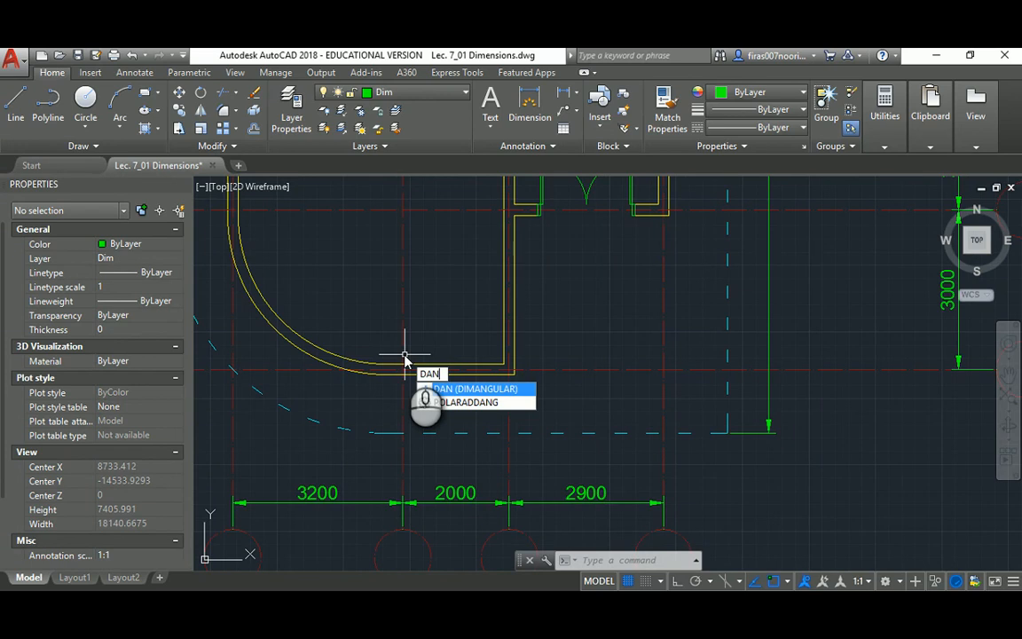
key(Return)
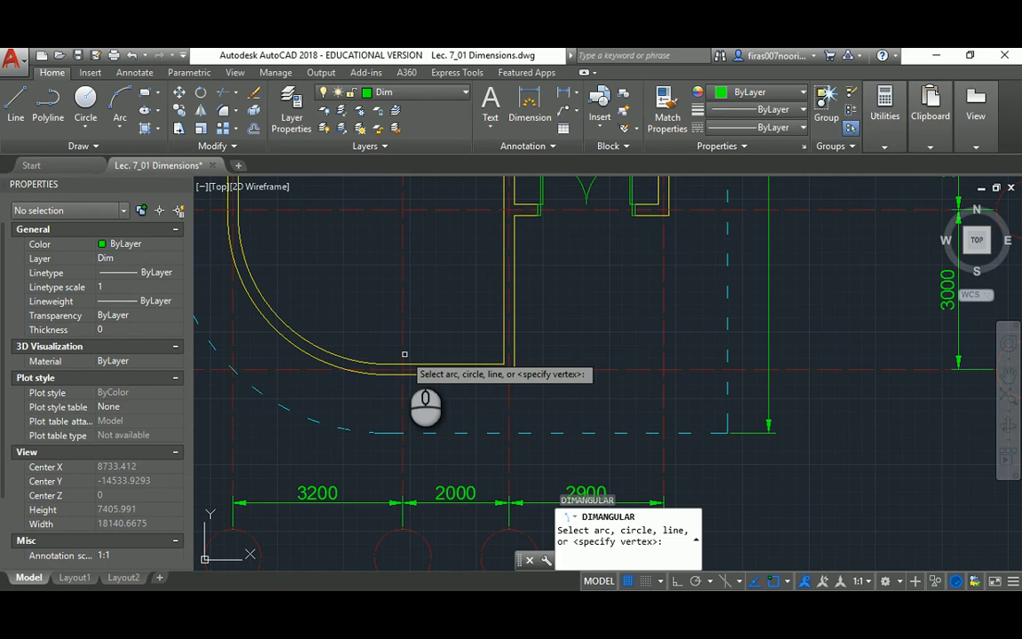
click(481, 363)
click(503, 321)
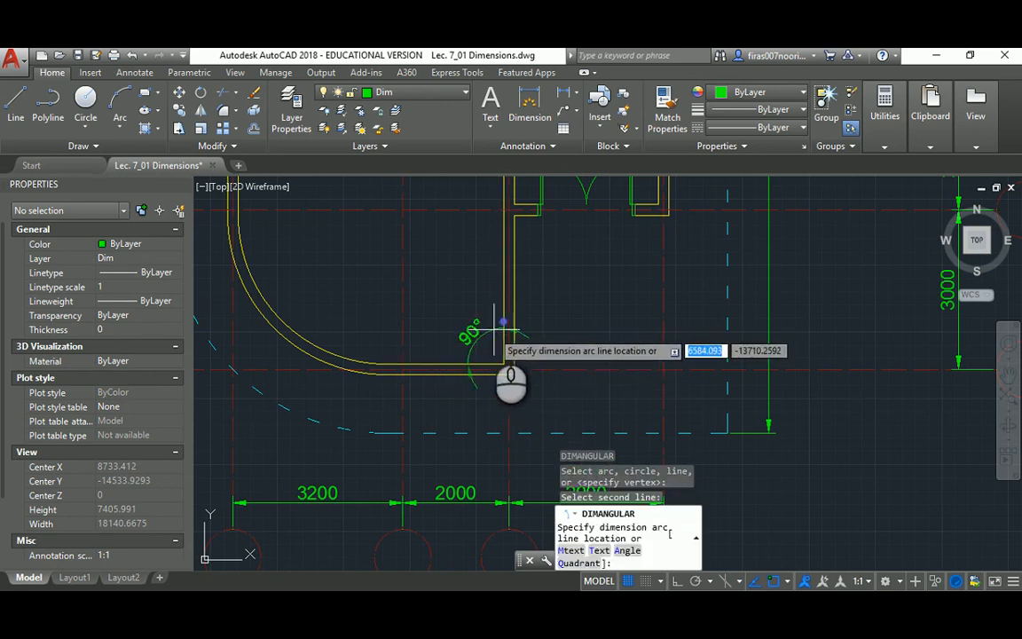
scroll(479, 333, up, 2)
click(444, 312)
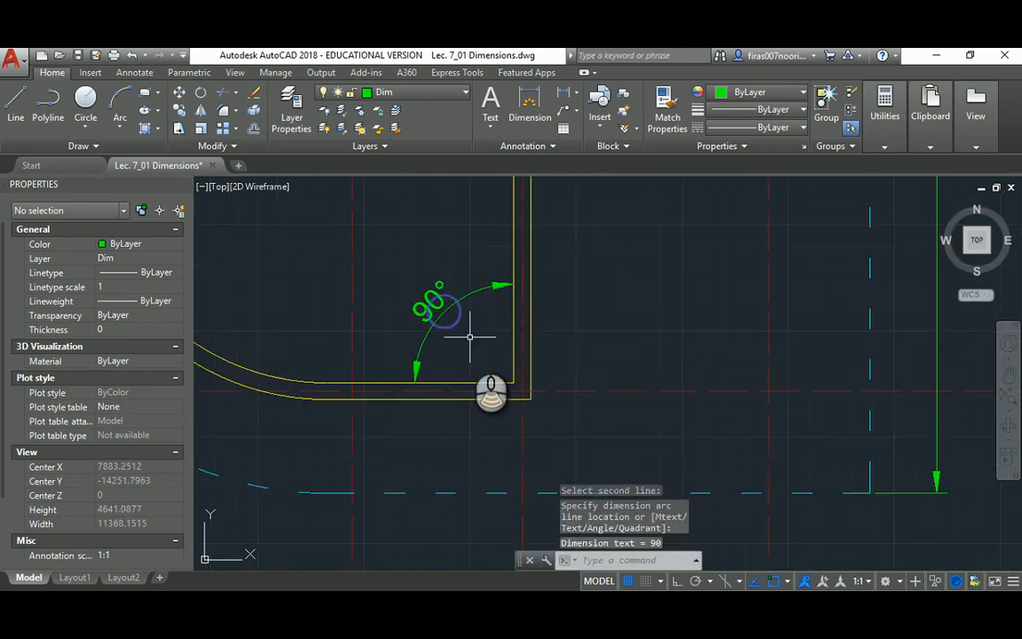
- Add an angular dimension between the inner wall lines at the upper-right corner of the small room with the single door, arc inside the room
scroll(468, 337, down, 3)
scroll(432, 234, up, 4)
middle_drag(426, 244, 491, 300)
text(d)
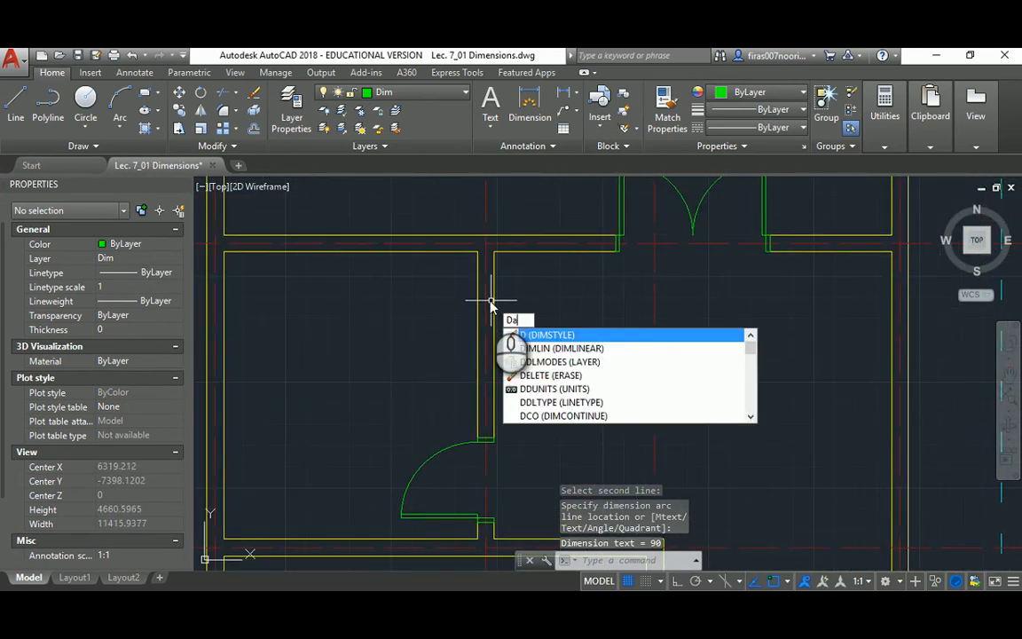
text(an)
key(Return)
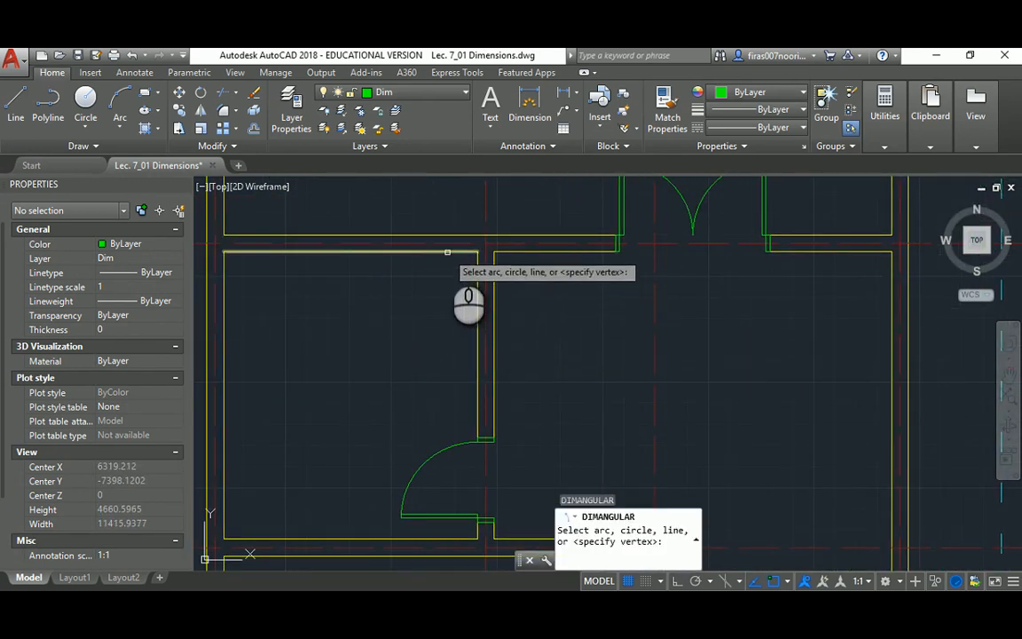
click(447, 253)
click(477, 276)
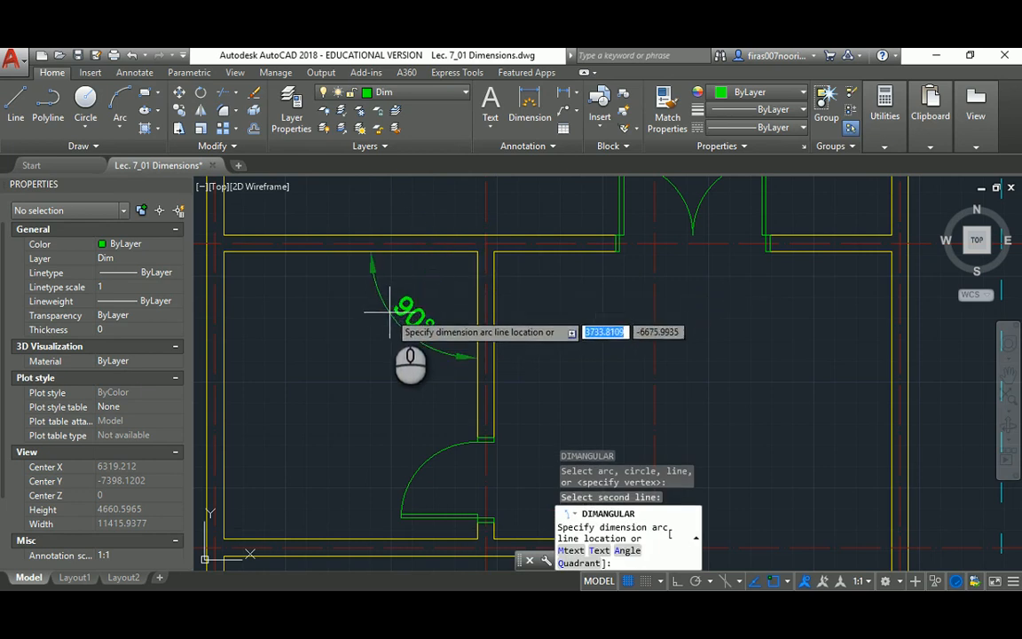
click(398, 286)
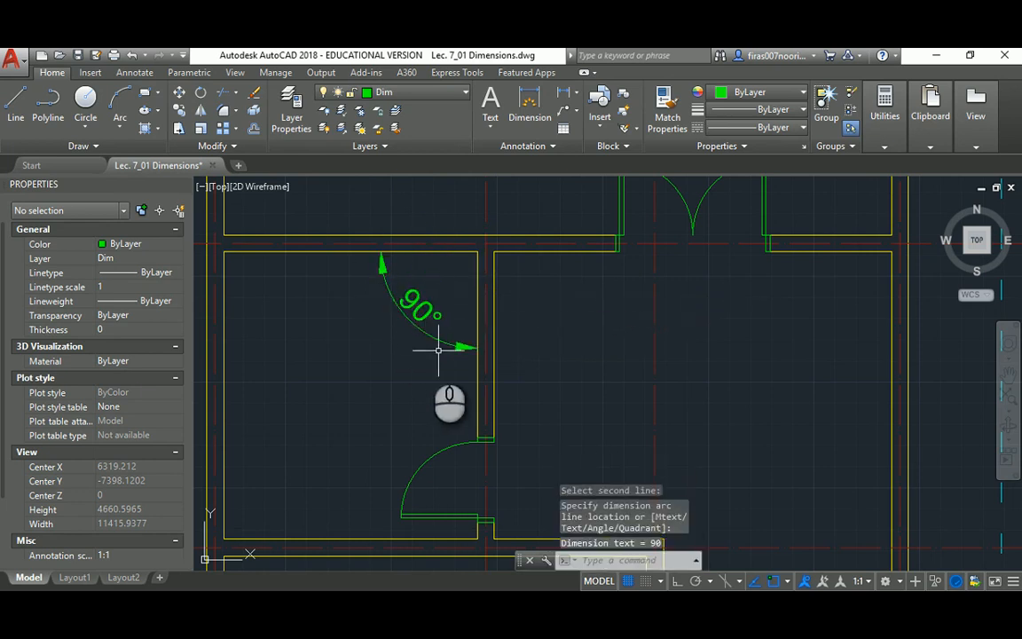
- Add a radius dimension to the curved room's outer wall arc, with the text placed inside the room
scroll(417, 306, down, 4)
middle_drag(381, 354, 433, 294)
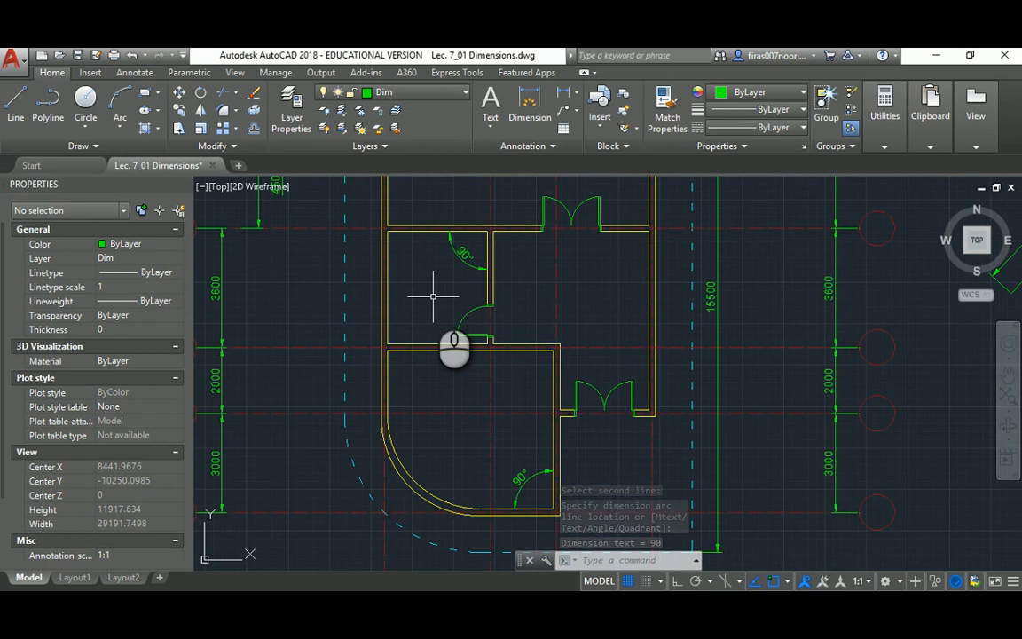
text(dra)
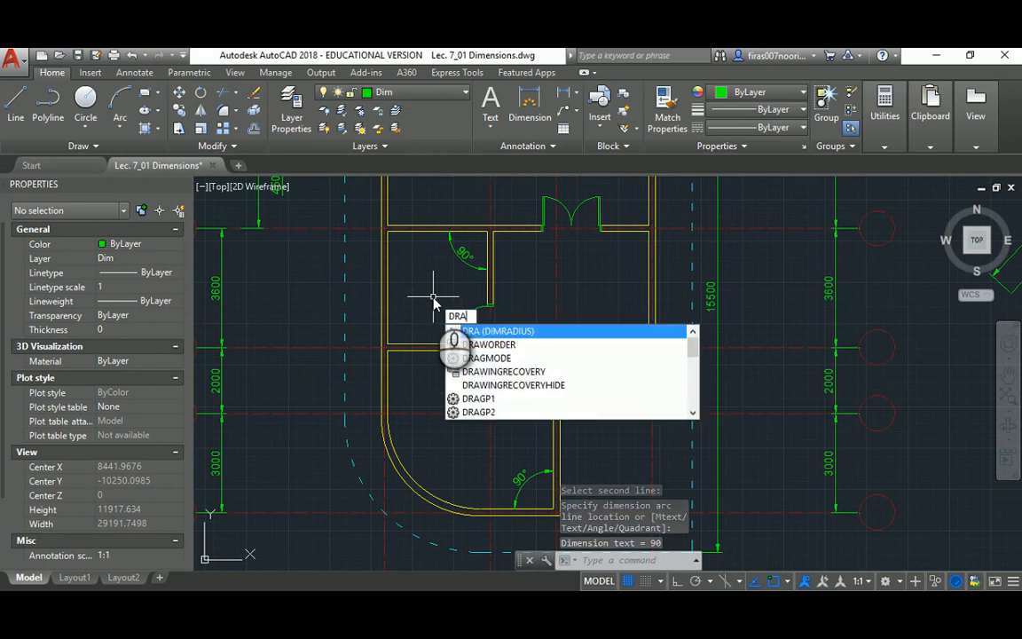
key(Return)
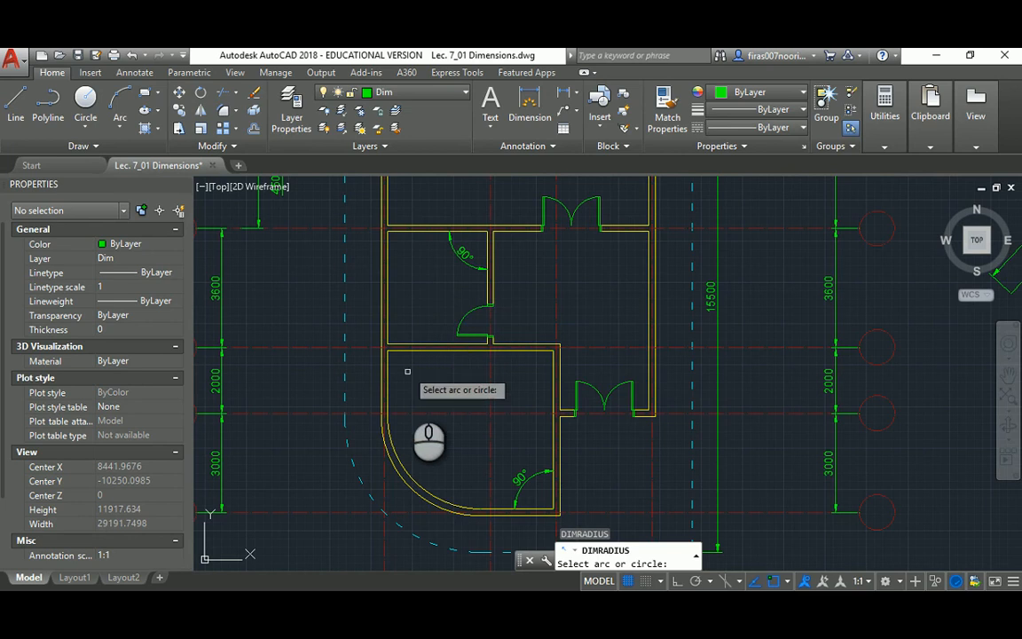
scroll(395, 493, up, 2)
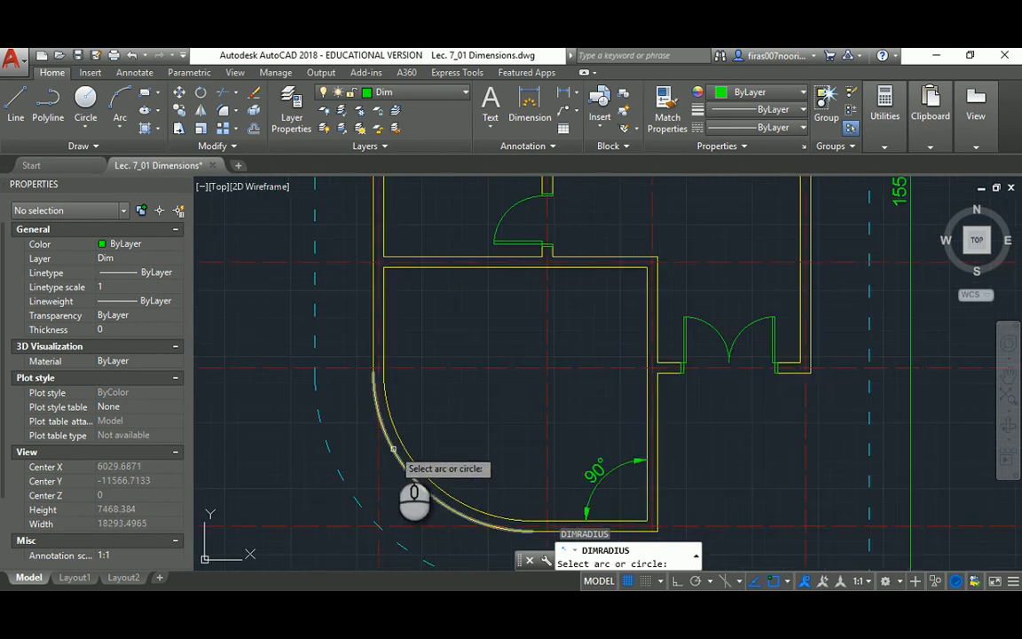
click(393, 450)
scroll(453, 408, up, 2)
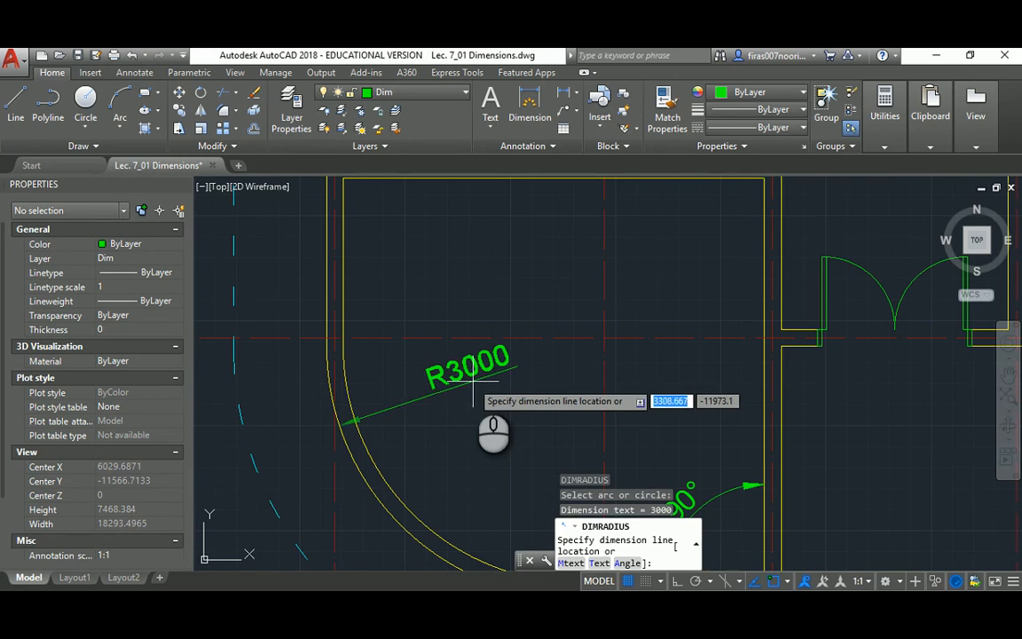
scroll(471, 383, down, 2)
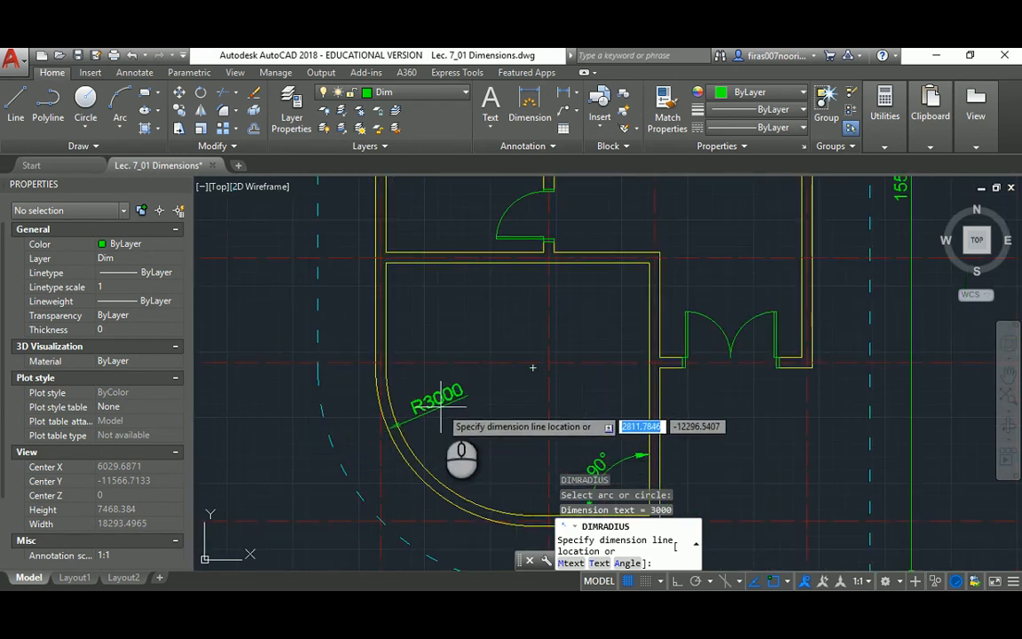
scroll(441, 408, up, 2)
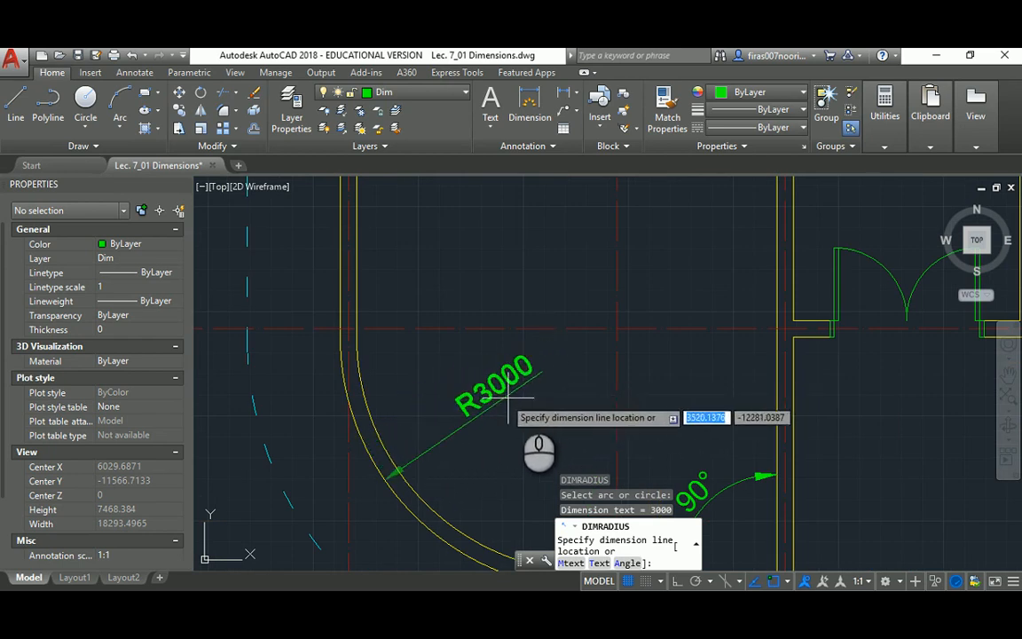
click(443, 389)
- Add a second radius dimension to the same outer wall arc, with the text placed outside the wall
middle_drag(470, 469, 435, 451)
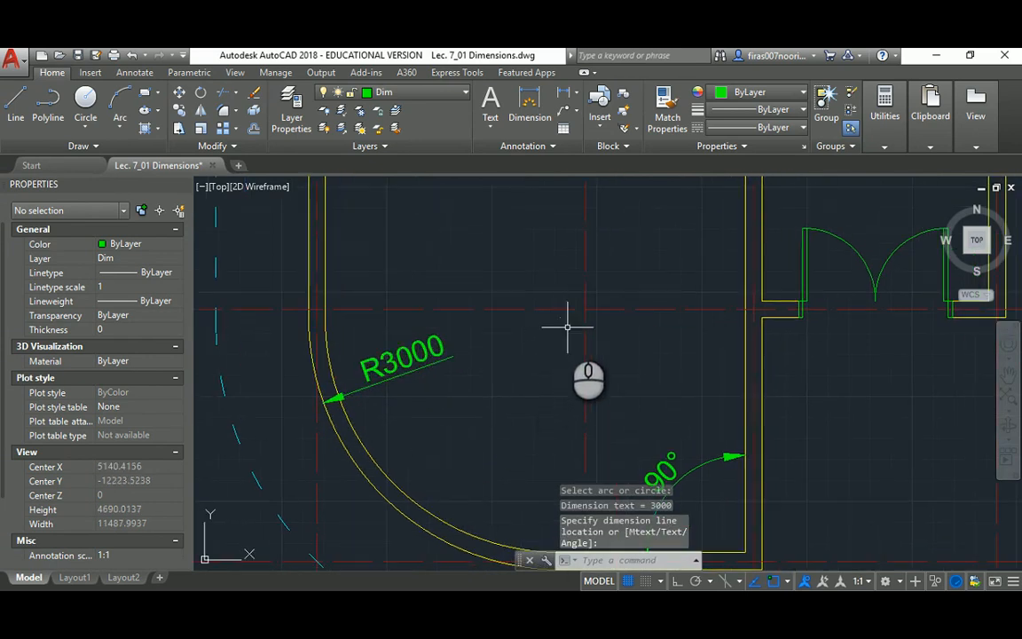
key(Return)
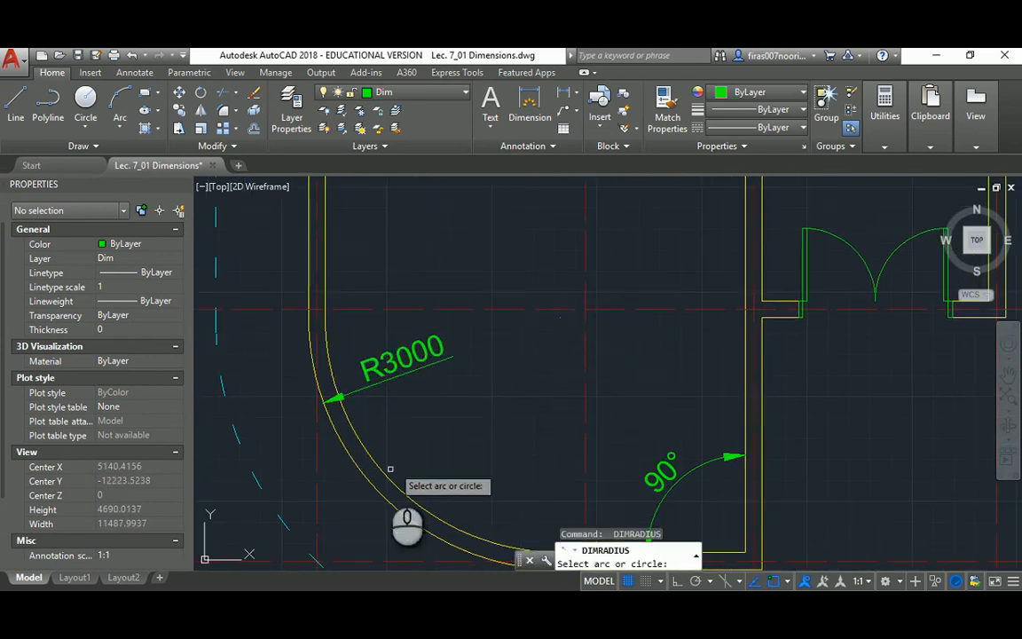
click(371, 486)
middle_drag(446, 442, 454, 388)
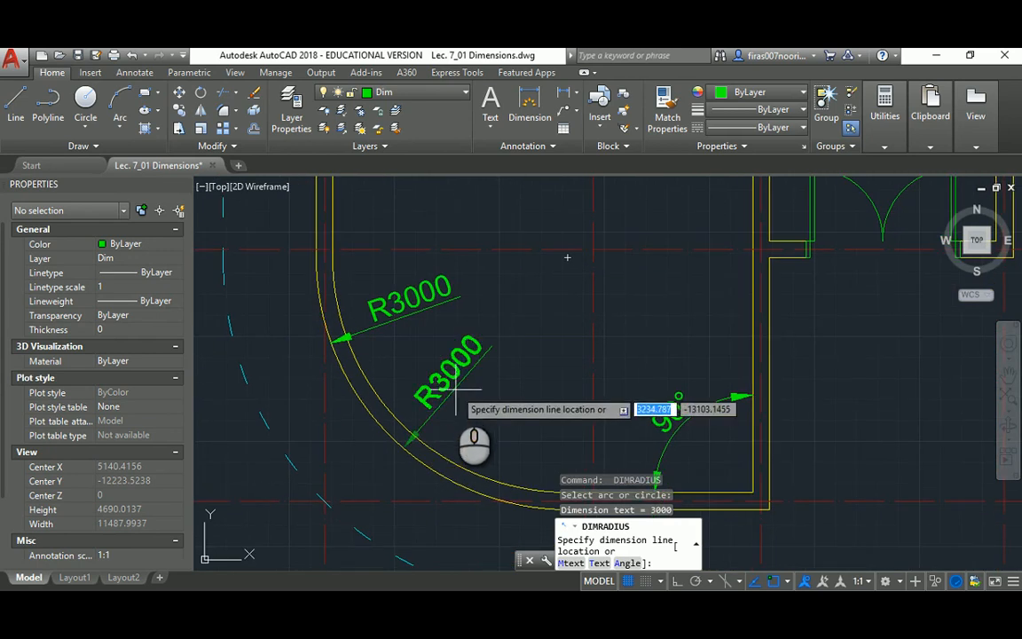
click(357, 454)
- Add a horizontal linear dimension from the arc's centre to the curved room's right inner wall, placed slightly below the centre
scroll(356, 454, down, 2)
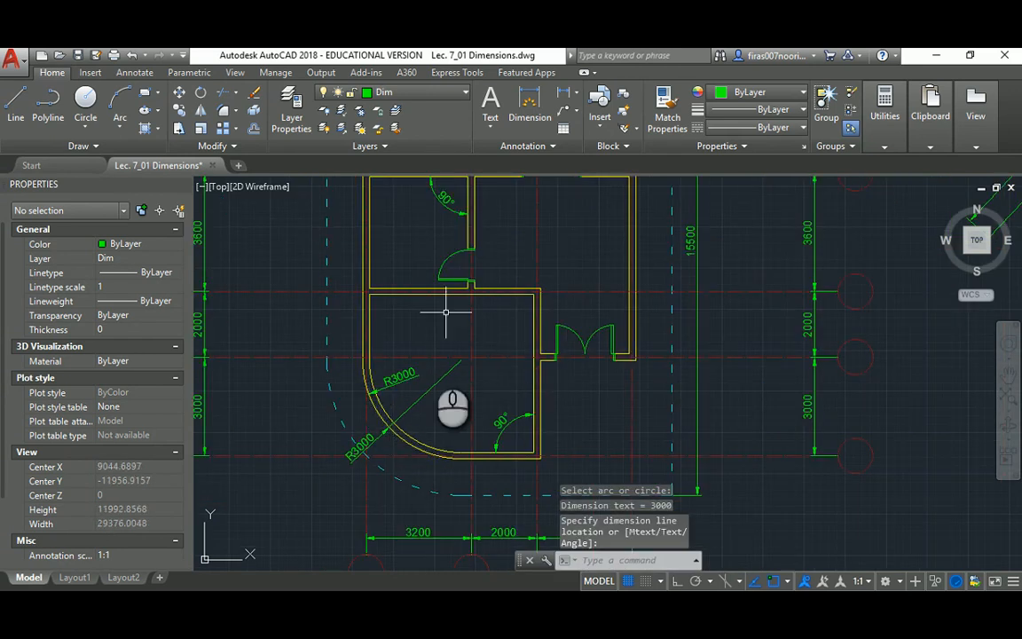
scroll(422, 406, up, 3)
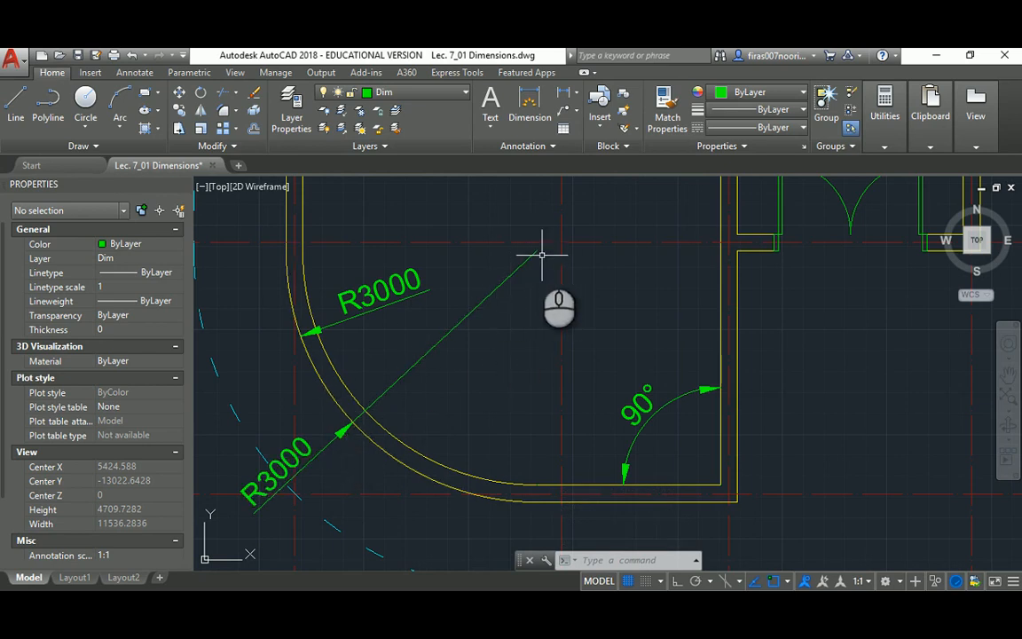
middle_drag(536, 247, 476, 308)
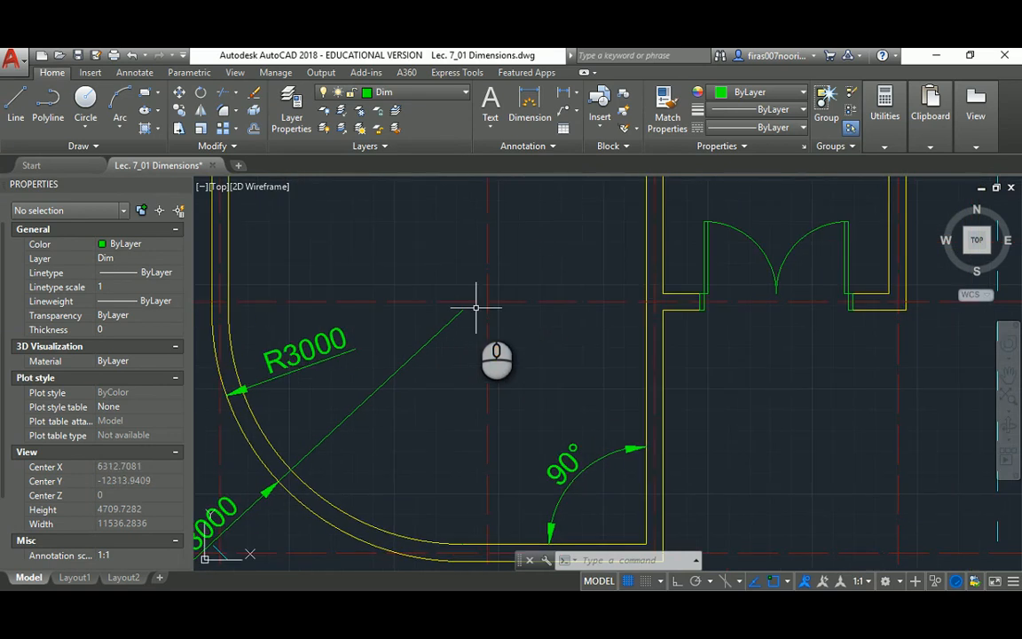
text(li)
key(Return)
click(462, 309)
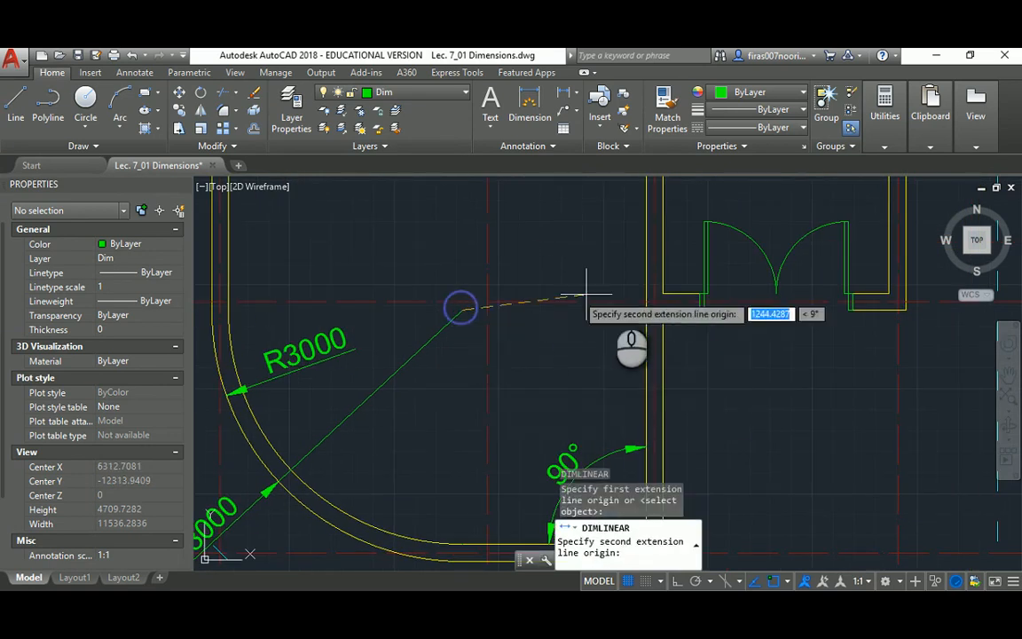
click(647, 309)
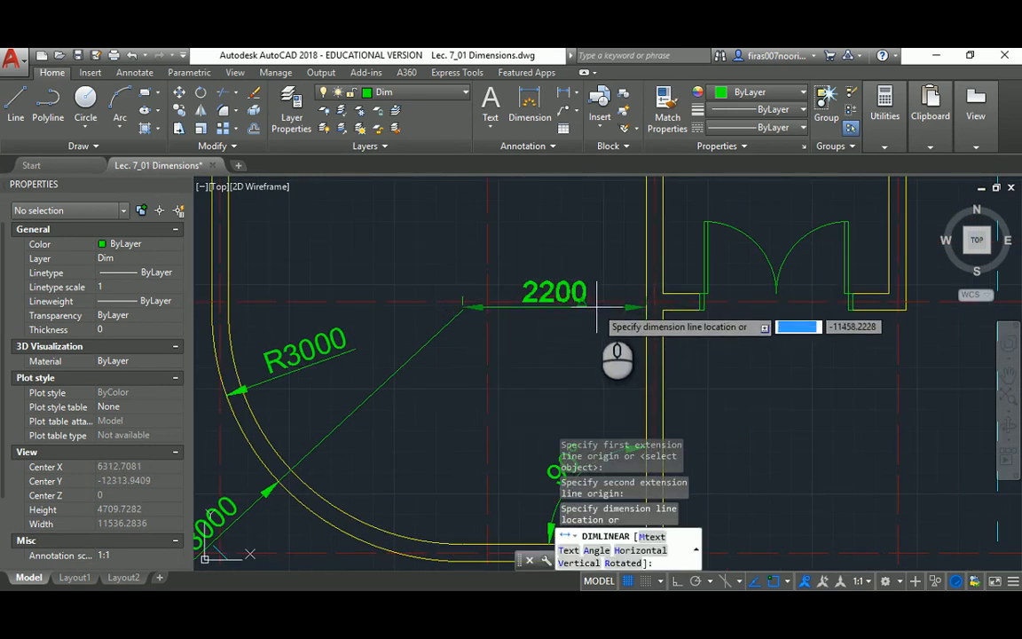
click(590, 330)
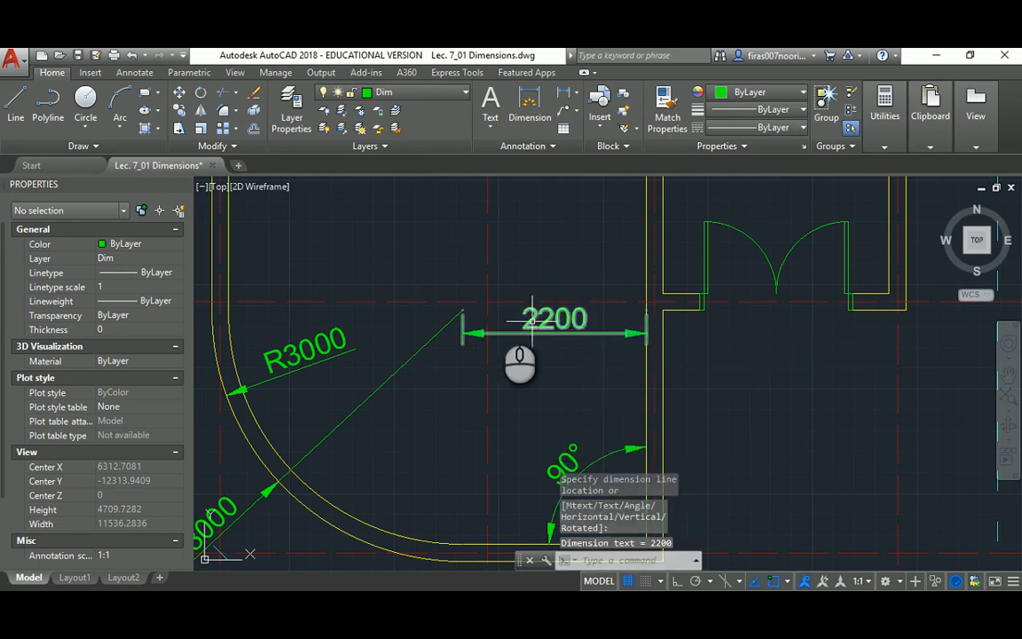
- Add a vertical linear dimension from the arc's centre up to the curved room's upper inner wall, placed left of the centre
key(Return)
click(461, 309)
middle_drag(460, 304, 461, 454)
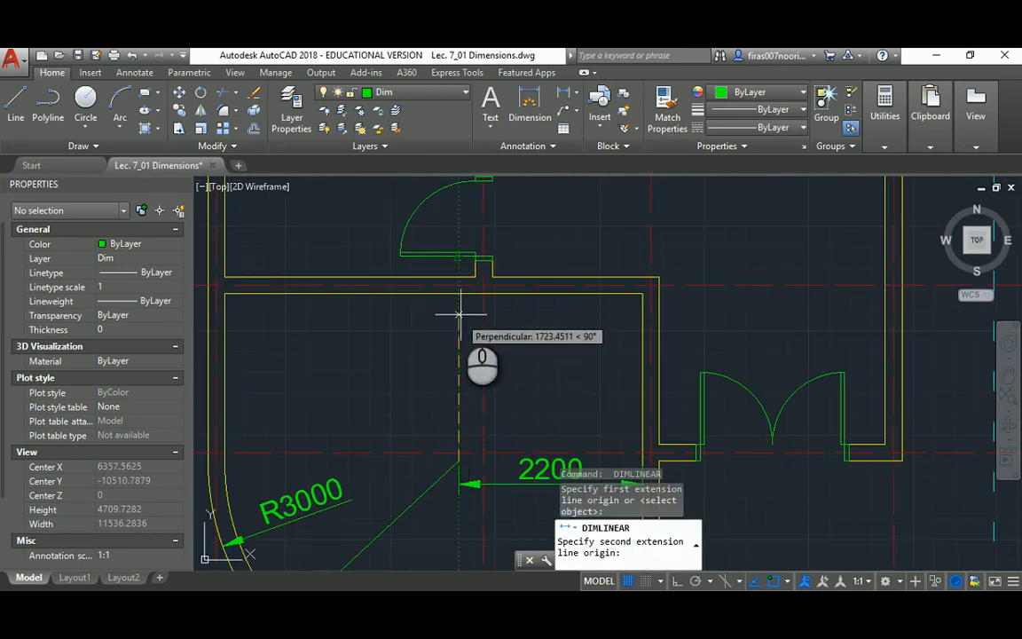
click(459, 294)
click(433, 330)
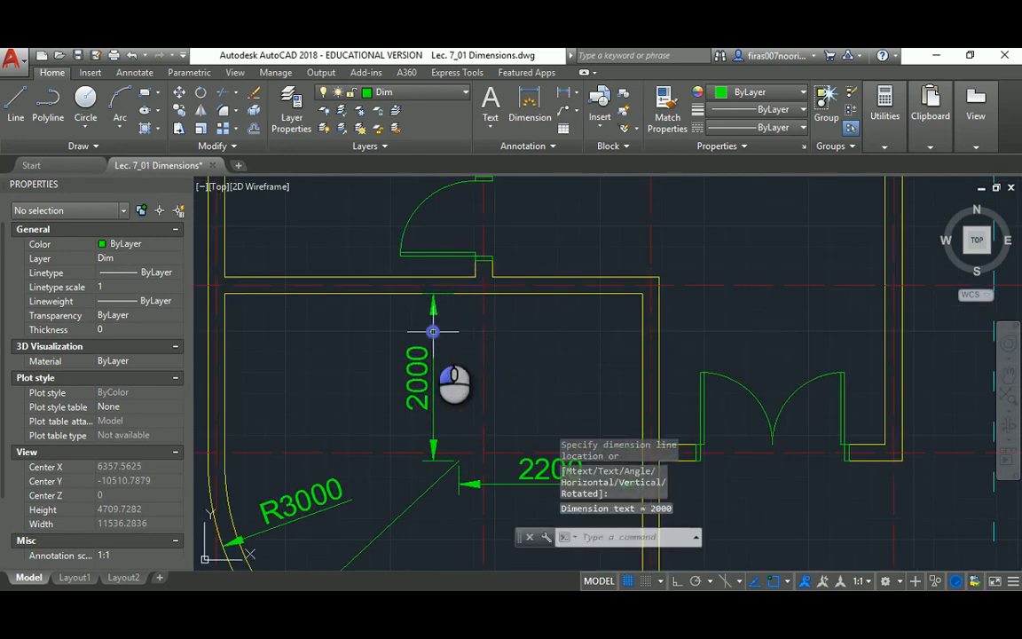
middle_drag(457, 387, 419, 299)
key(Escape)
key(Escape)
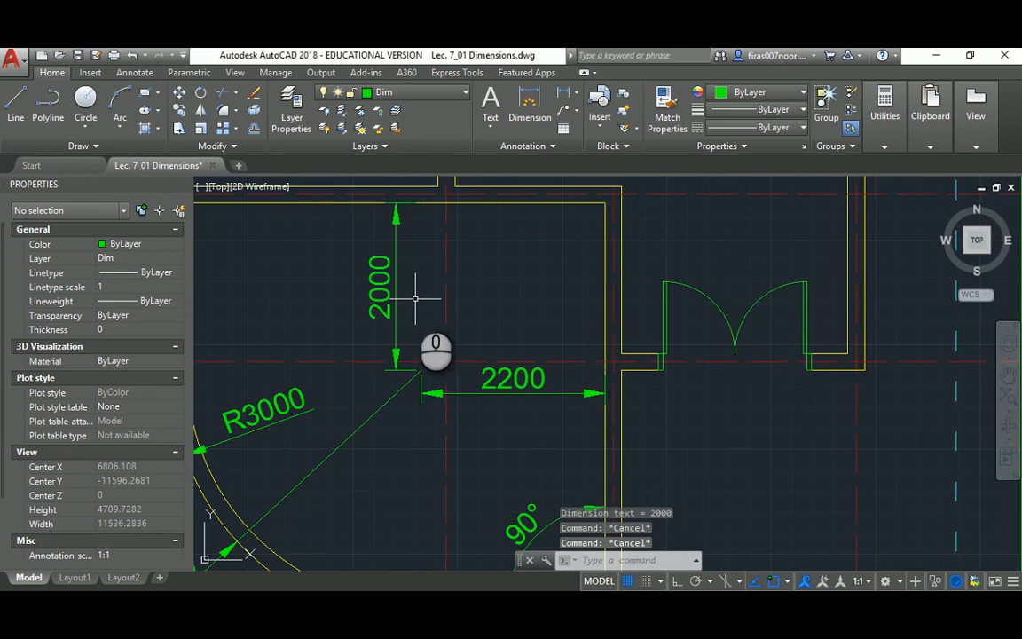
- Add a diameter dimension to the curved room's outer wall arc, with the text placed inside the room
scroll(425, 306, down, 2)
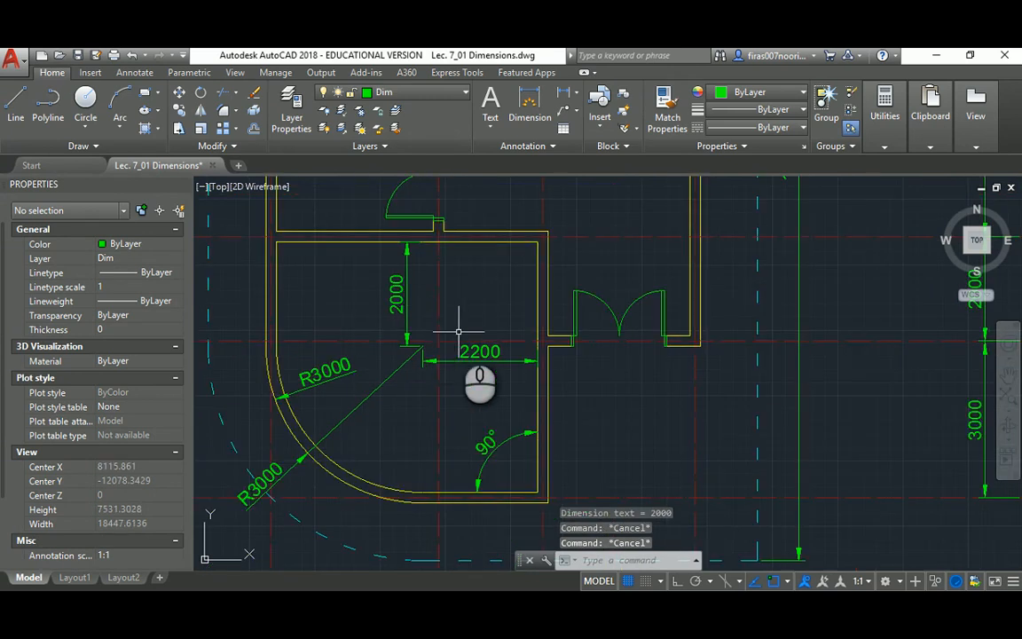
middle_drag(414, 368, 423, 357)
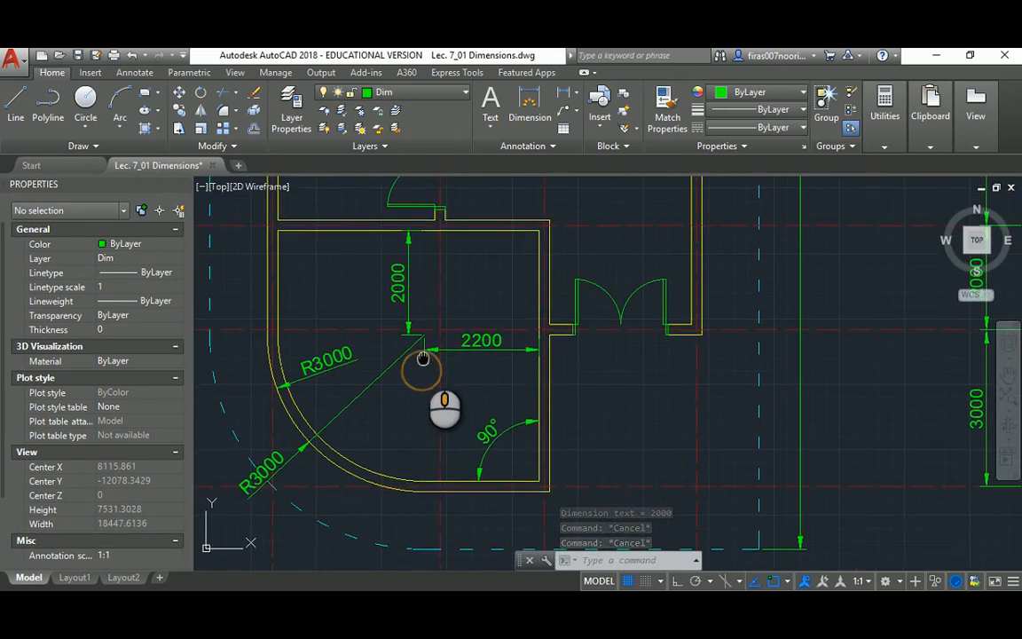
middle_drag(422, 417, 434, 375)
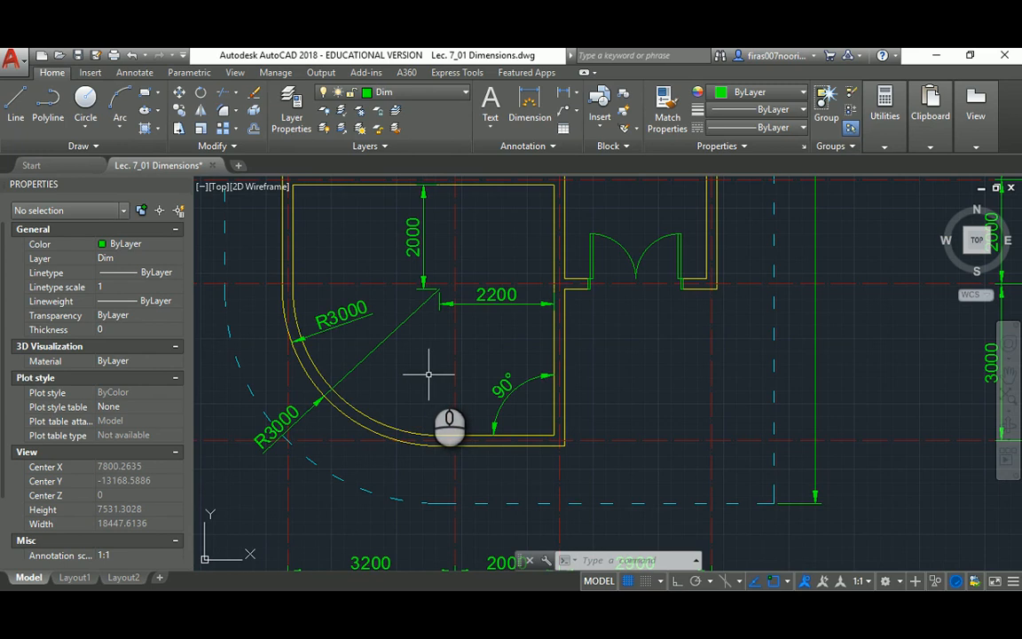
text(i)
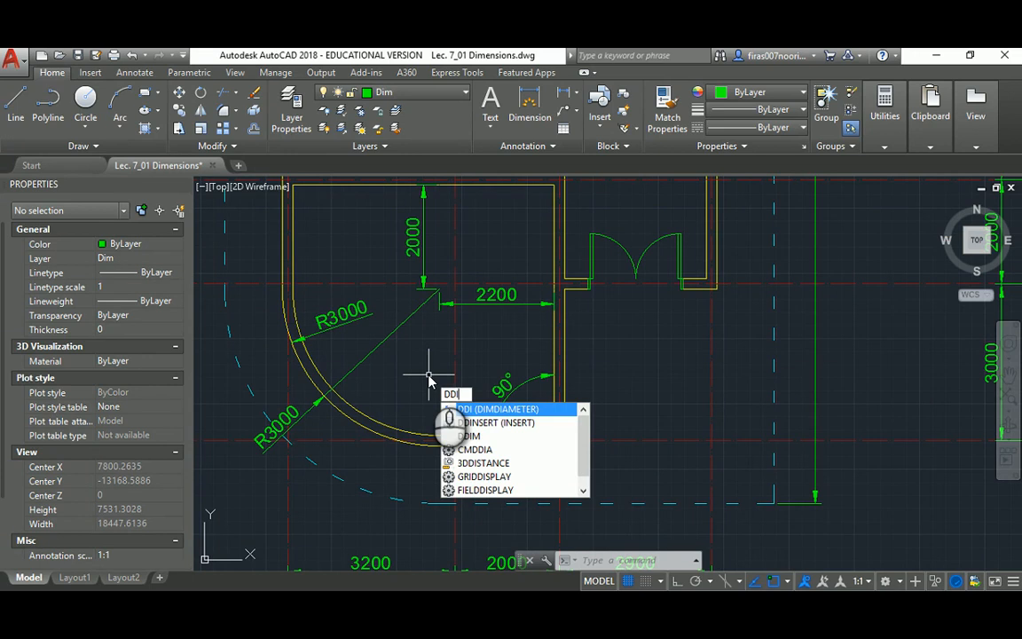
key(Return)
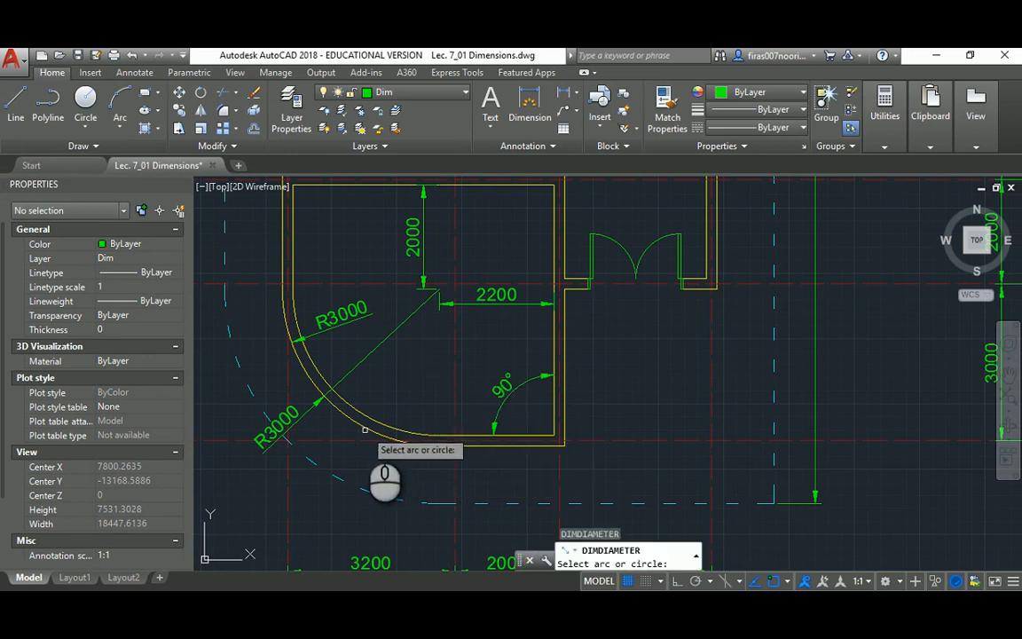
click(364, 428)
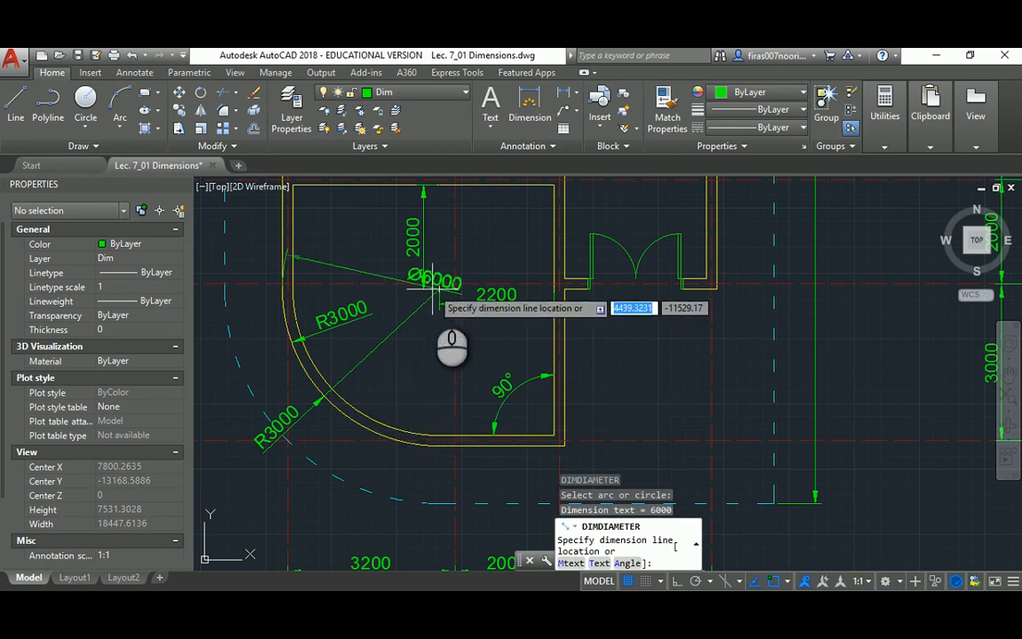
scroll(392, 384, up, 2)
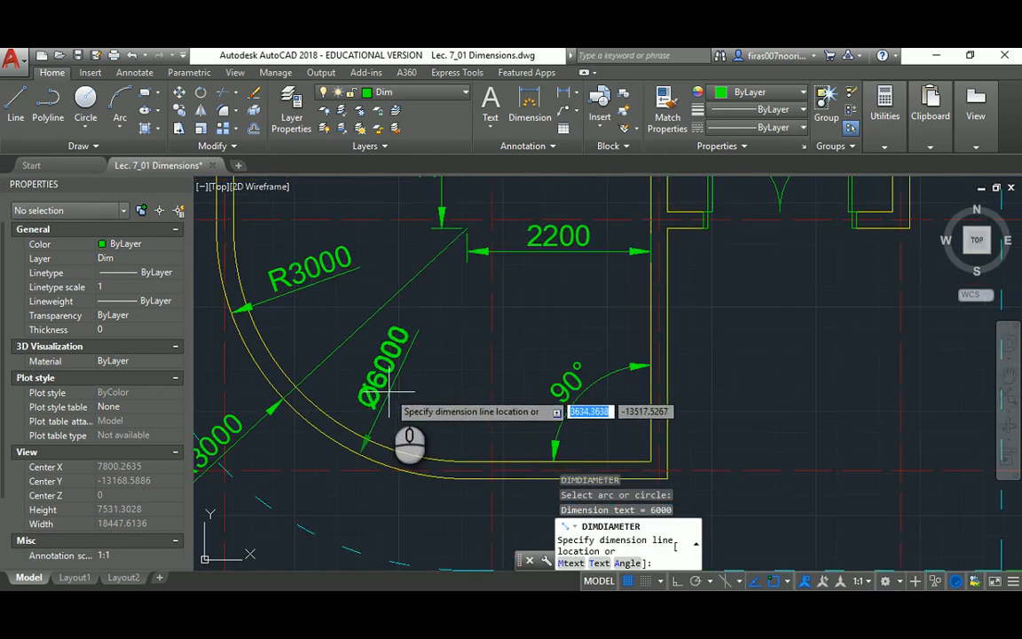
click(392, 390)
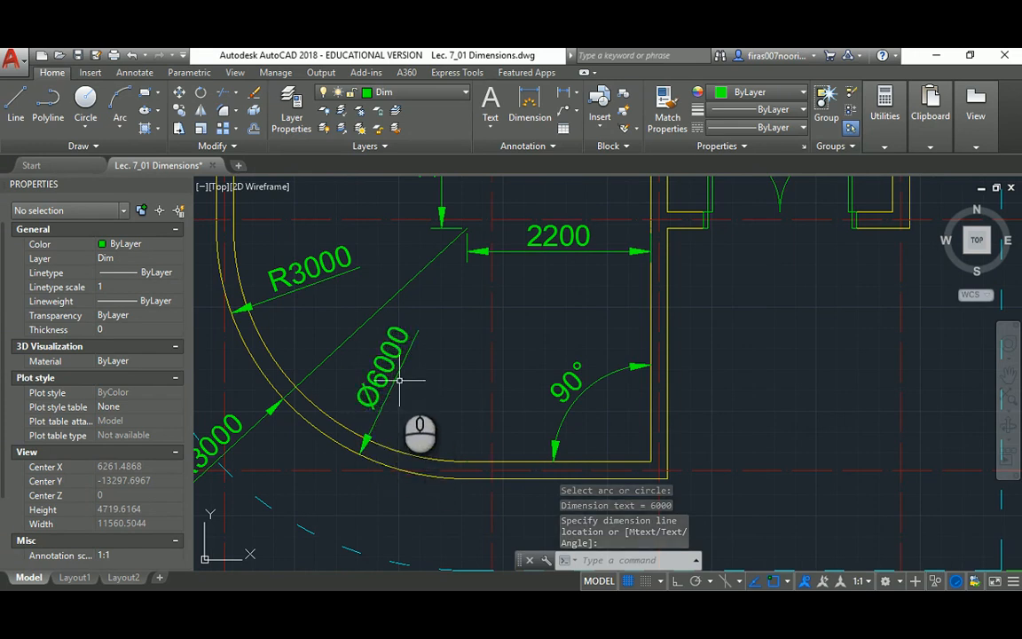
- Add a second diameter dimension to the curved room's outer wall arc, with the text placed outside the wall
scroll(393, 390, down, 2)
key(Return)
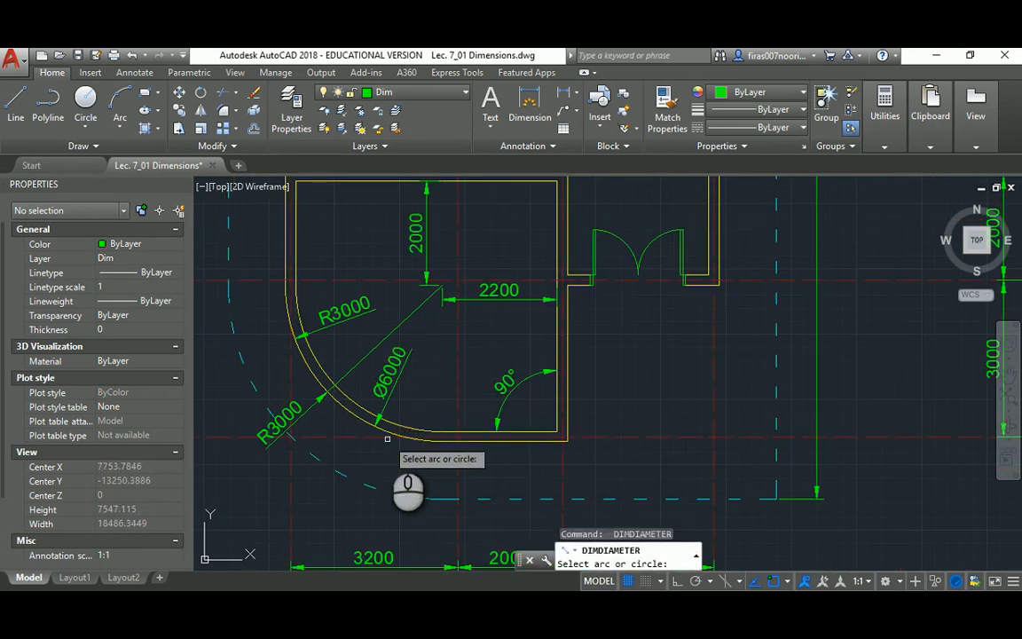
click(391, 426)
scroll(384, 452, down, 3)
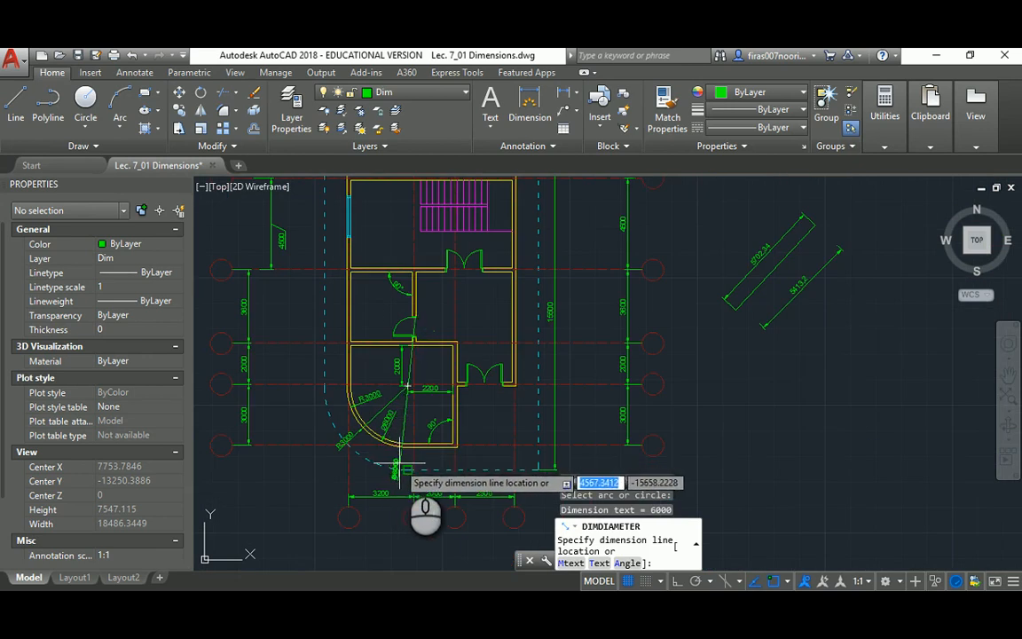
scroll(398, 476, up, 3)
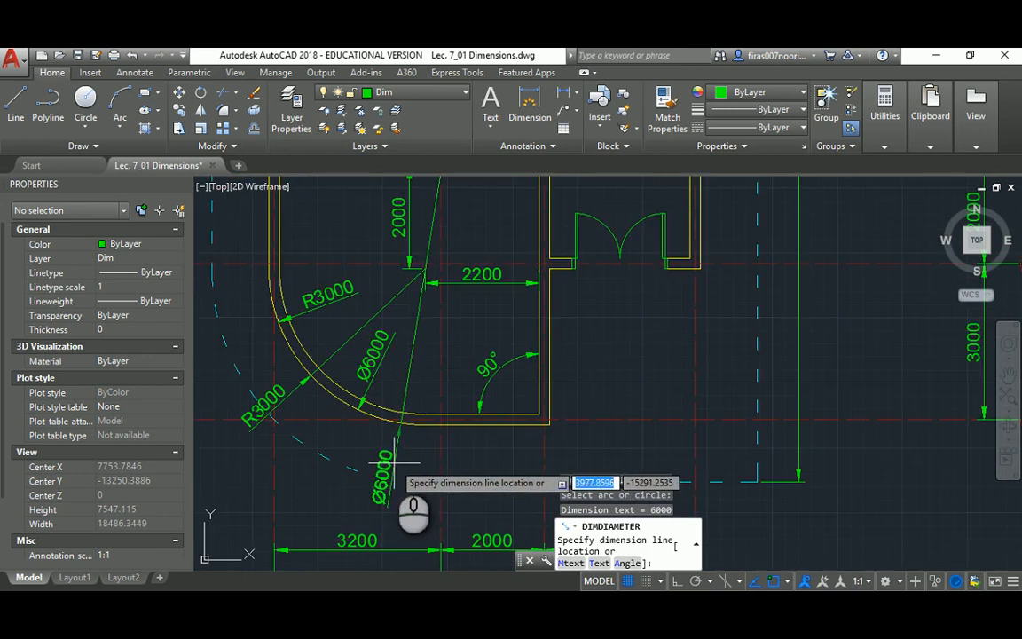
scroll(377, 456, down, 2)
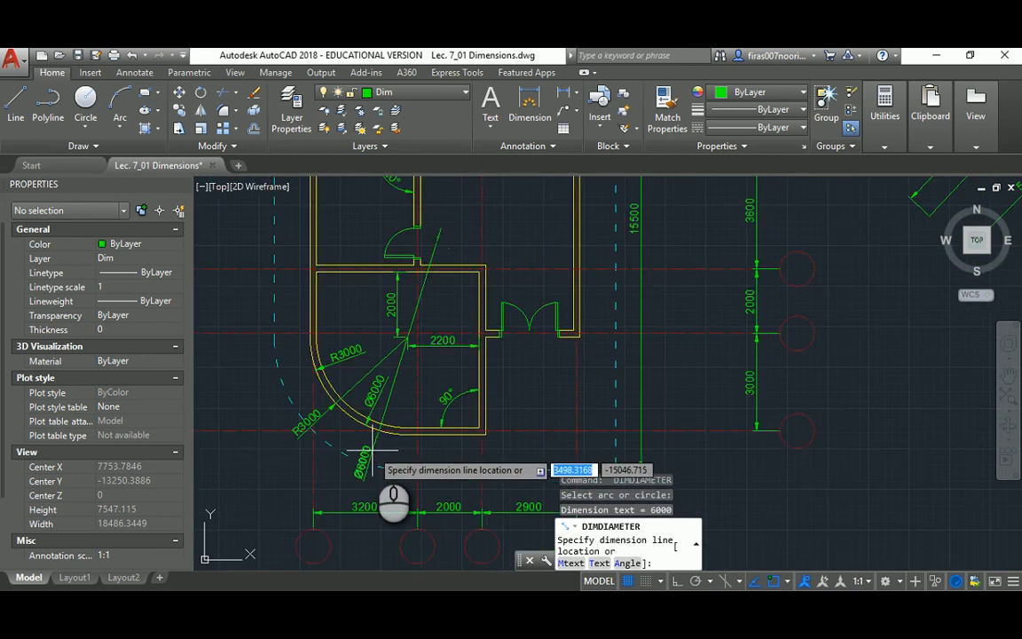
click(360, 453)
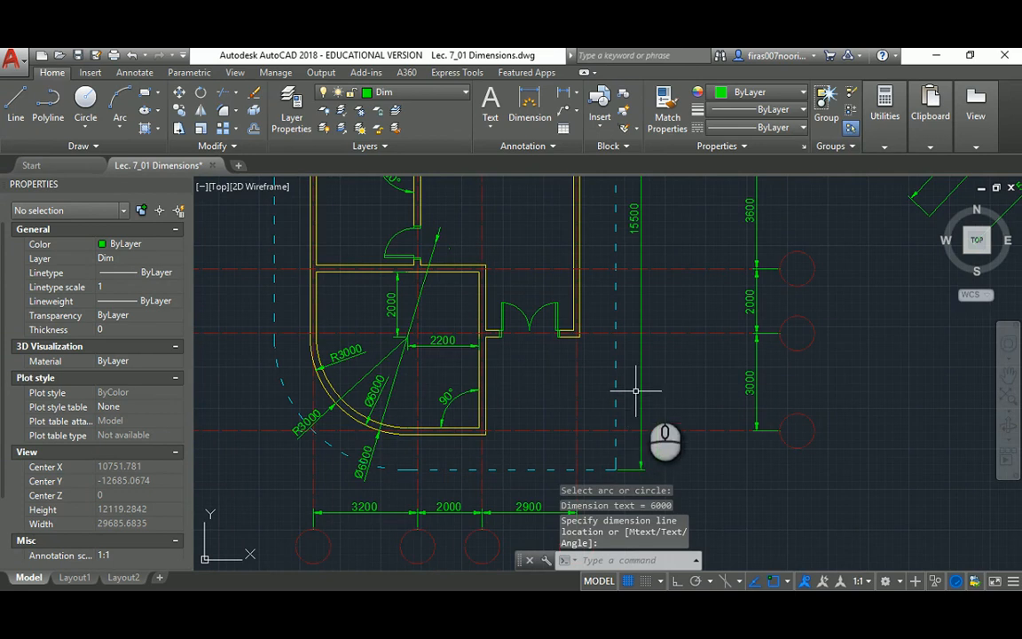
- Draw a circle with a radius of about 6960 in the empty area to the right of the floor plan
scroll(635, 390, down, 5)
scroll(560, 346, up, 3)
text(c)
key(Return)
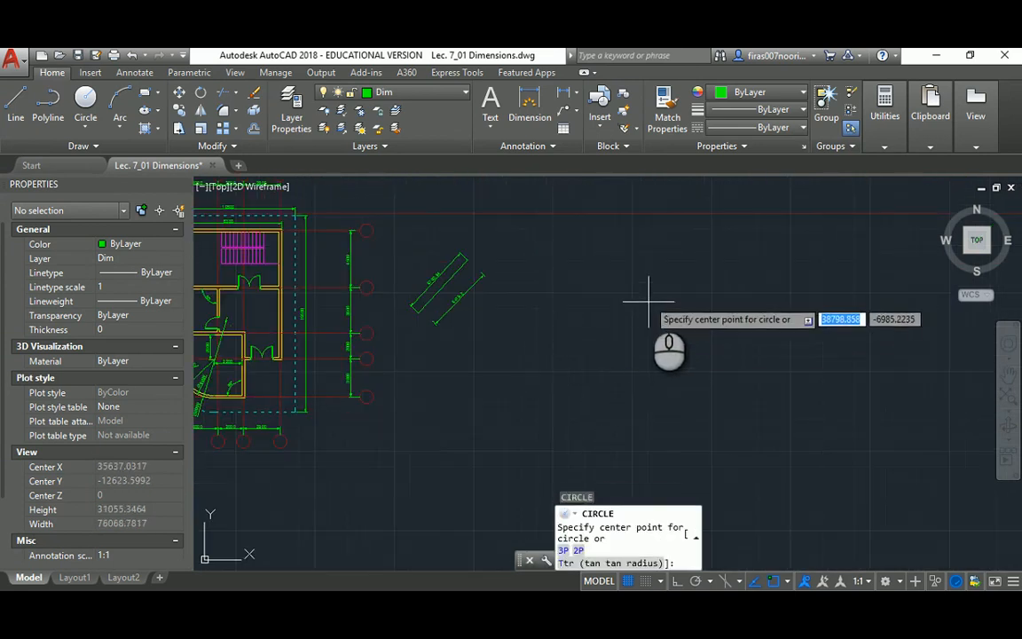
click(663, 326)
click(735, 378)
key(Escape)
key(Escape)
- Add a radius dimension to the new circle, with the text placed outside its upper-right edge
middle_drag(714, 335, 610, 336)
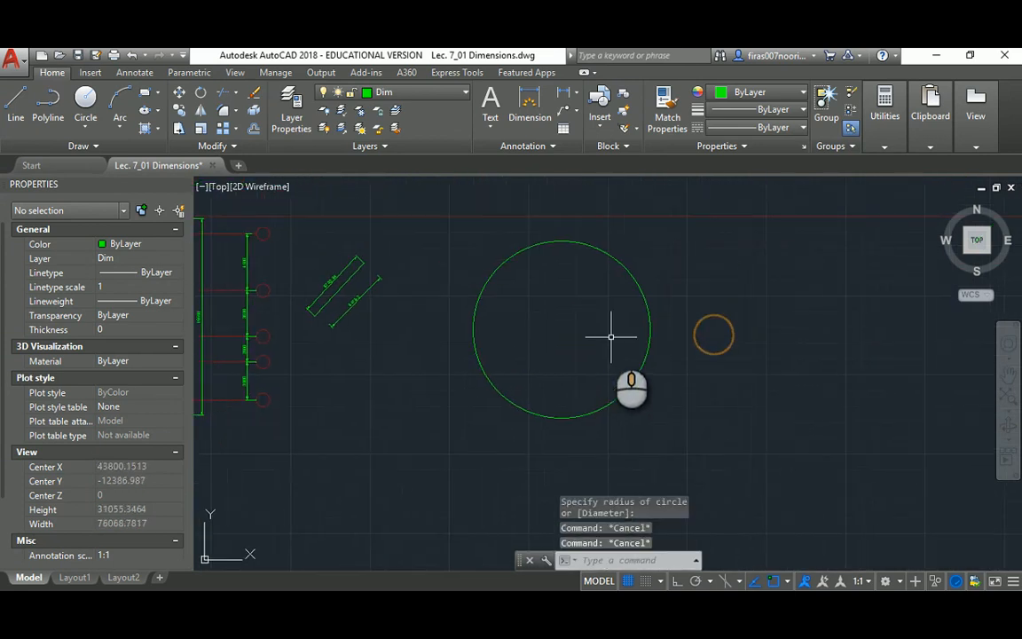
text(dra)
key(Return)
click(620, 257)
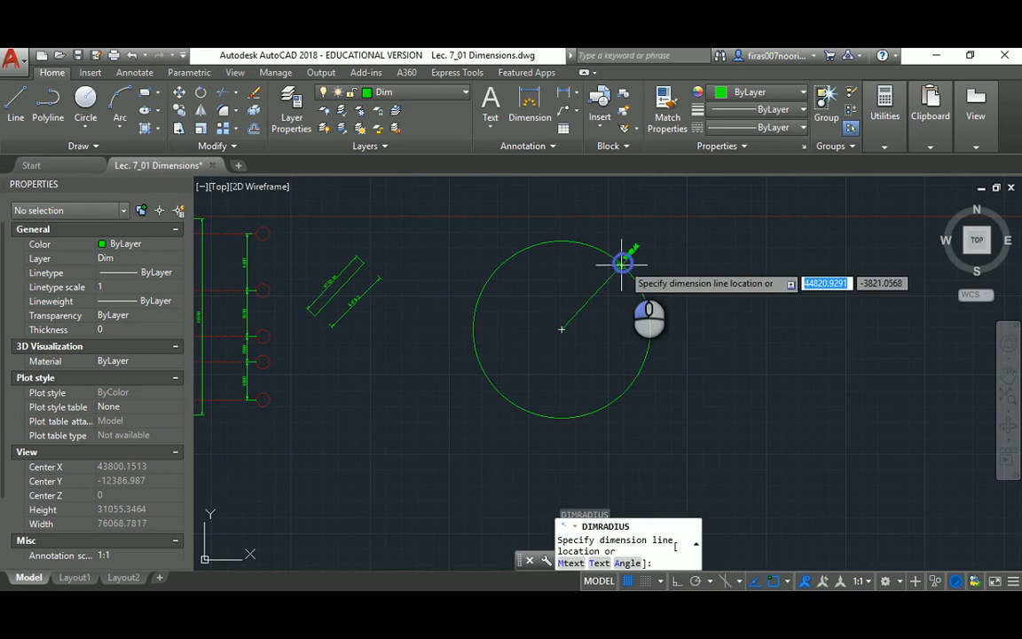
scroll(623, 258, up, 3)
scroll(666, 255, down, 3)
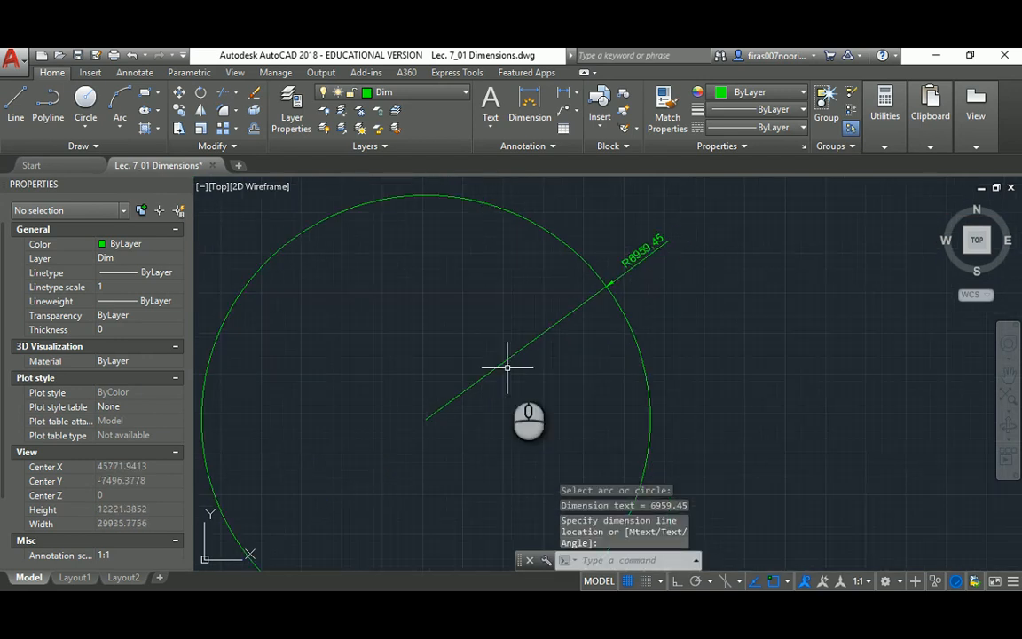
- Add a diameter dimension to the circle, with the text placed outside its right edge
text(ddi)
key(Return)
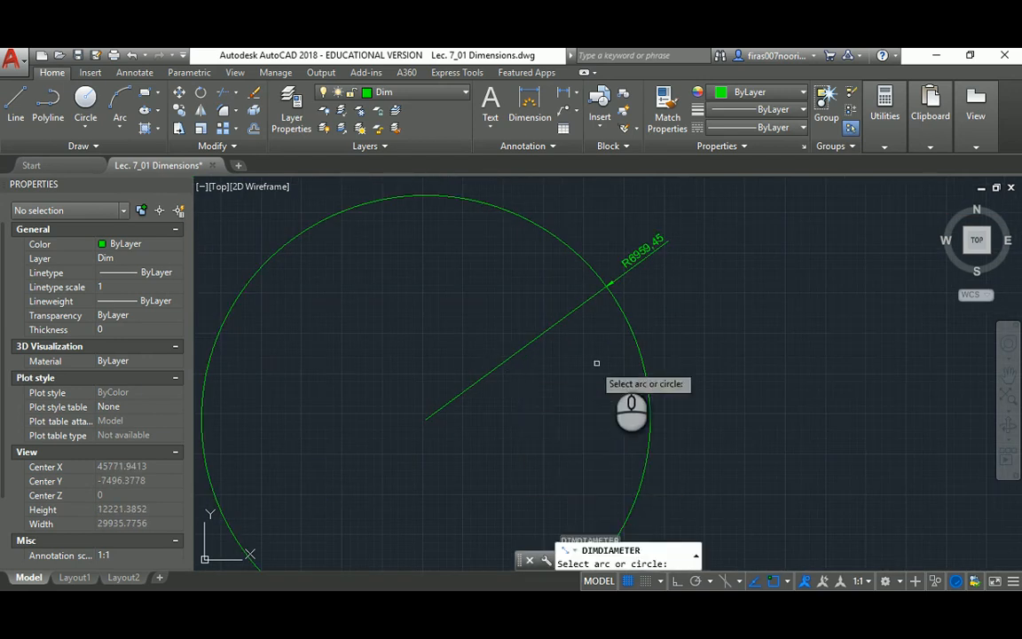
click(635, 346)
scroll(685, 339, down, 3)
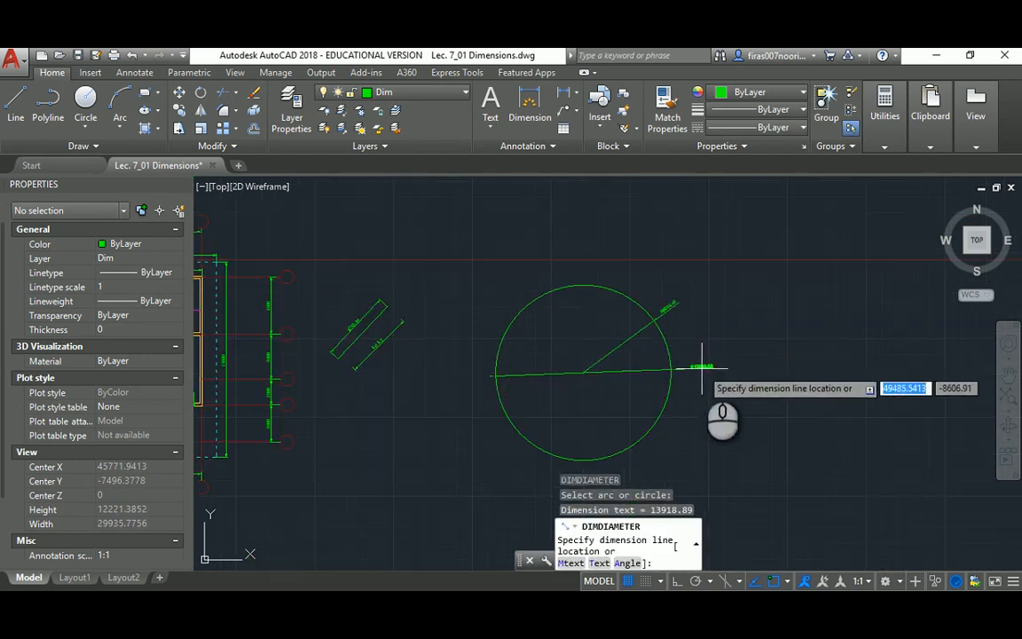
click(705, 359)
key(Escape)
key(Escape)
key(Escape)
- Add a second diameter dimension to the circle, with the text placed inside its lower-right edge
scroll(612, 369, up, 4)
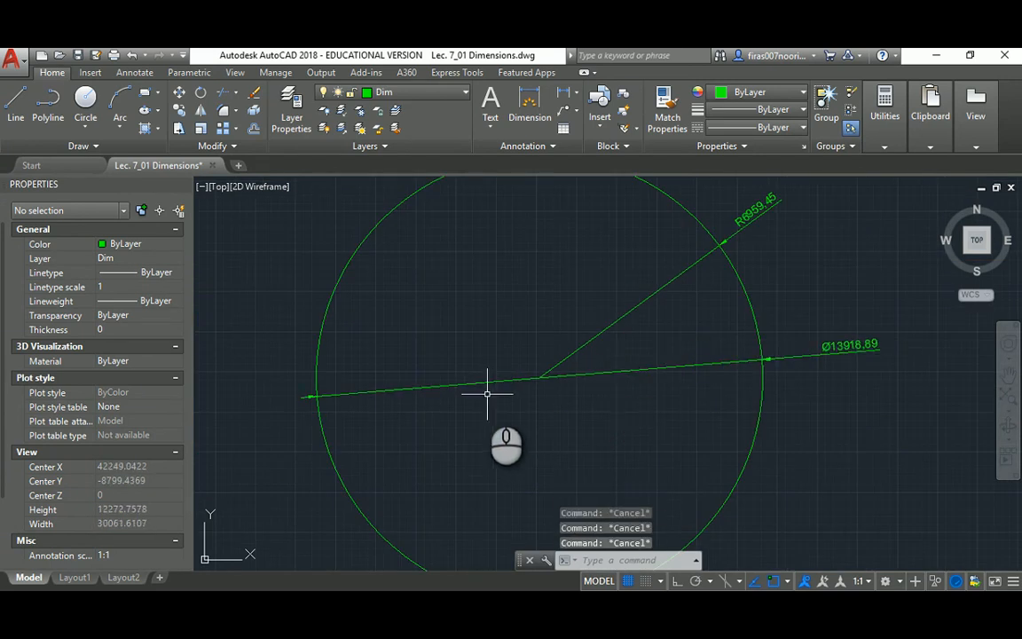
key(Return)
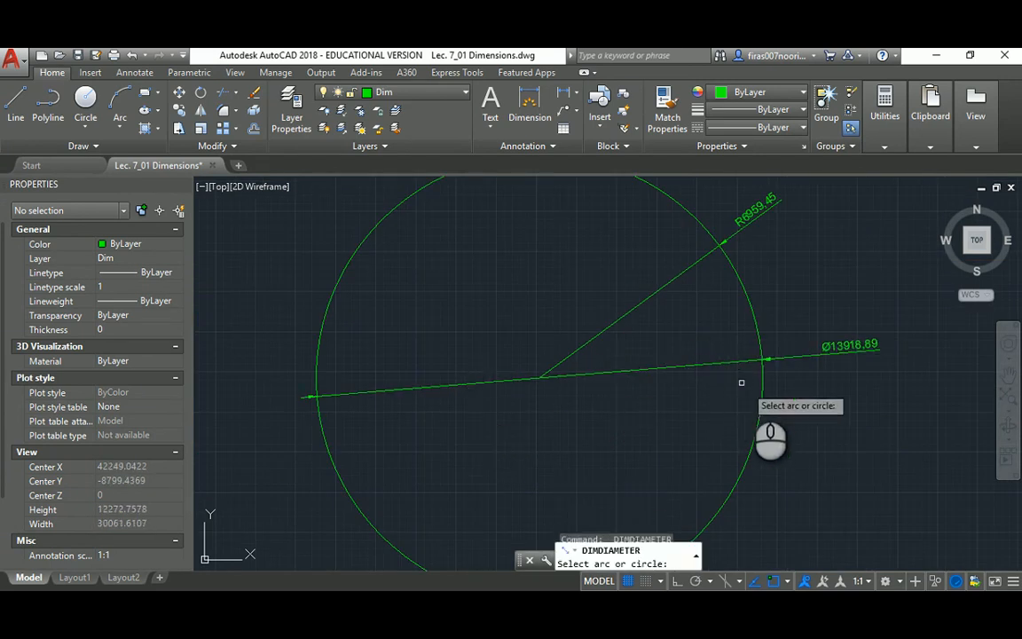
click(756, 396)
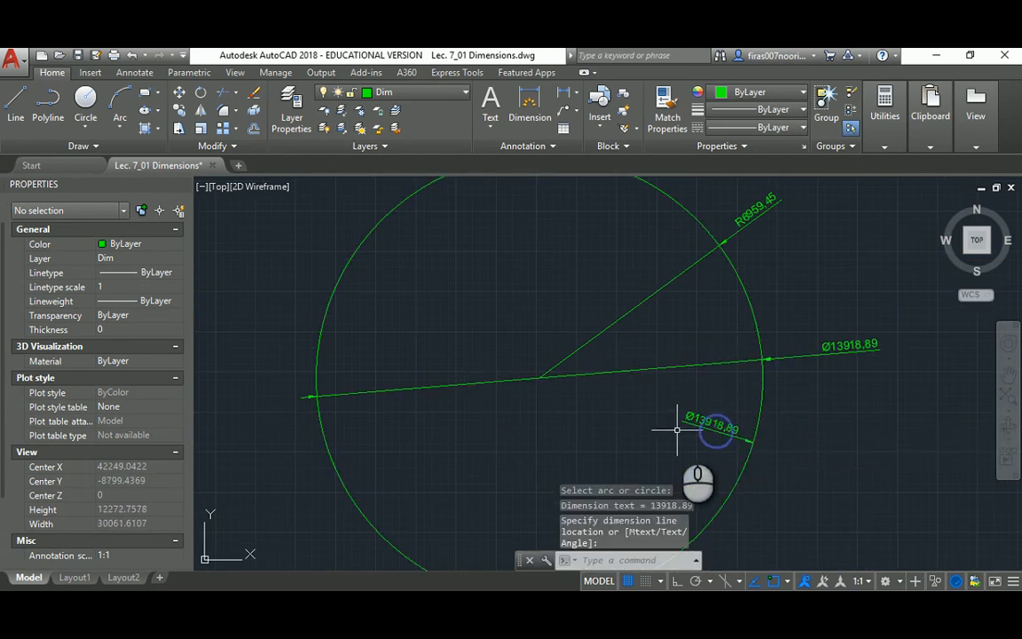
- Examine the circle's inside diameter dimension up close and compare its symbol and arrow with the outside radius and diameter dimensions
scroll(669, 424, up, 1)
scroll(694, 413, up, 1)
scroll(696, 411, down, 1)
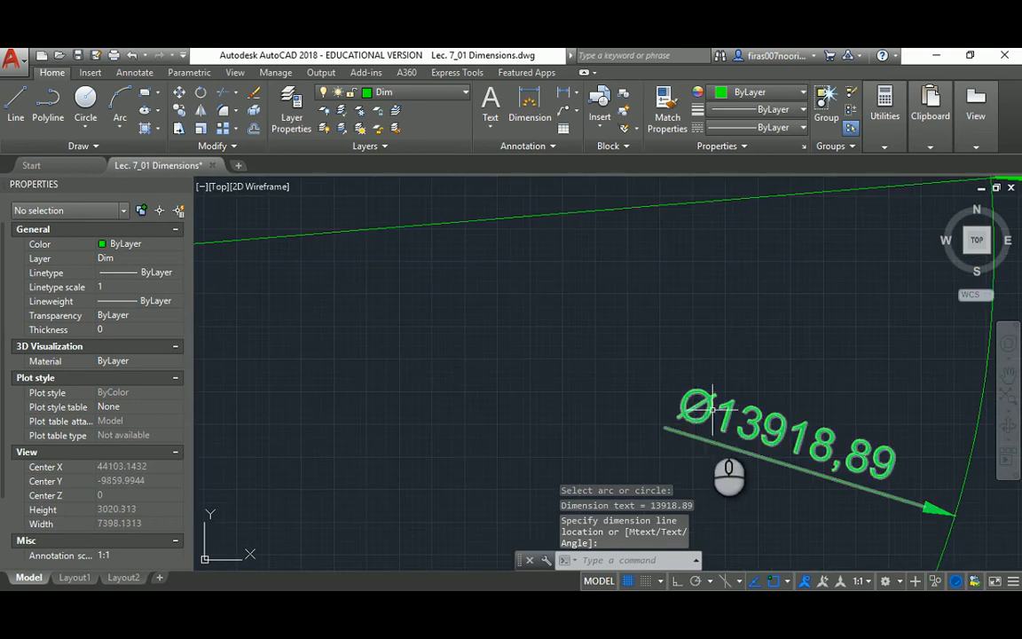
scroll(688, 413, down, 1)
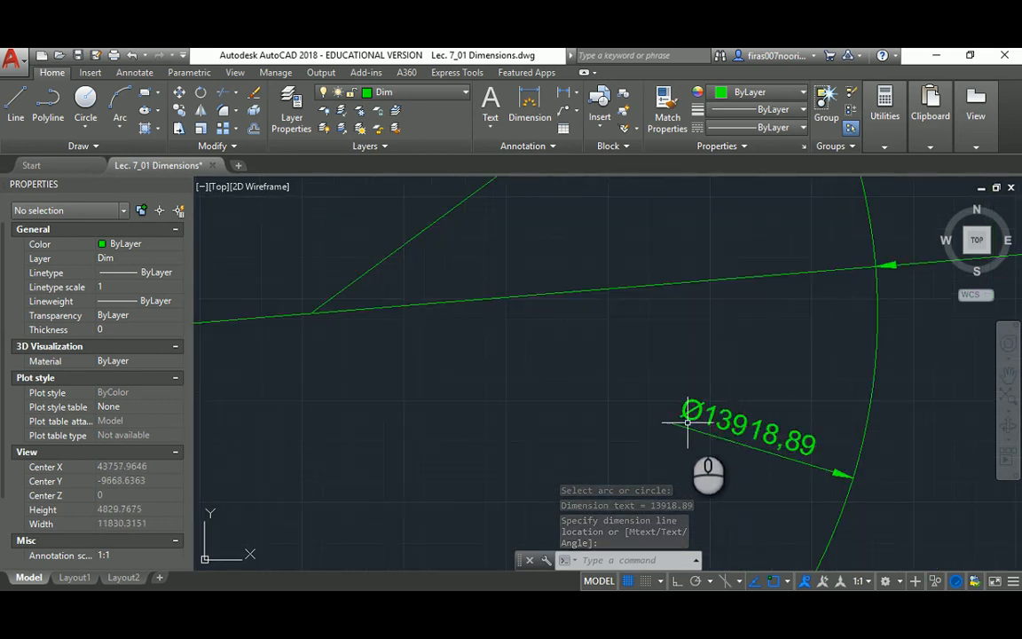
scroll(689, 424, down, 2)
scroll(762, 201, up, 2)
scroll(715, 268, down, 2)
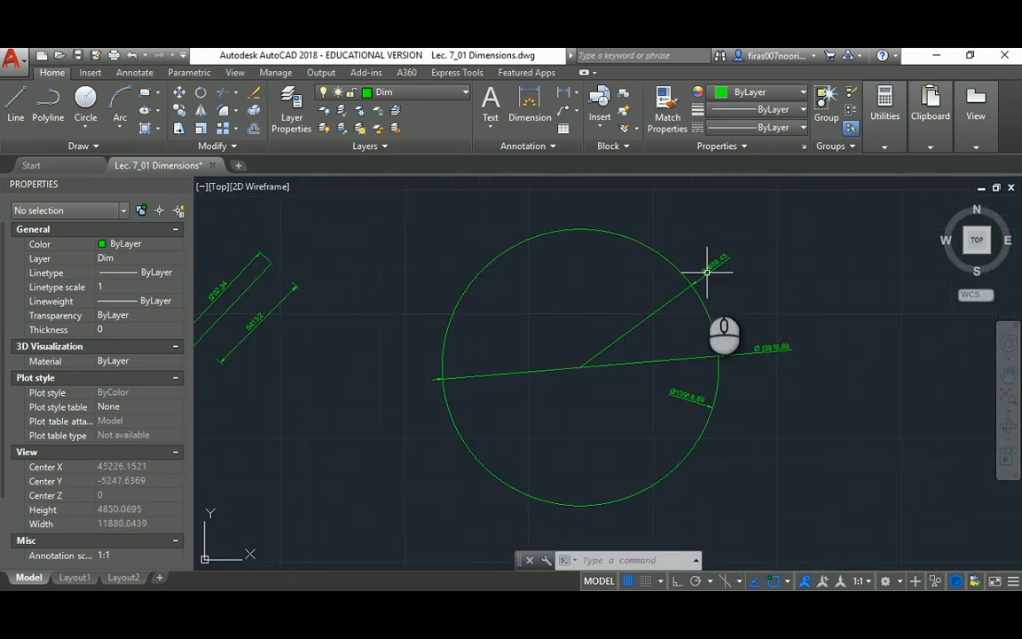
scroll(678, 417, up, 2)
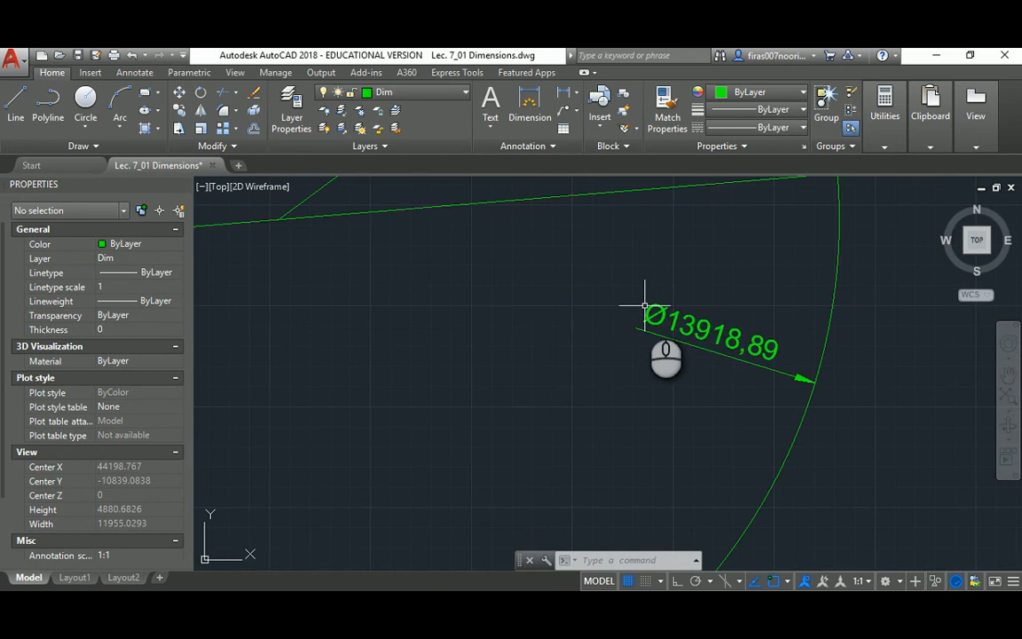
scroll(647, 311, down, 3)
scroll(388, 200, down, 2)
scroll(593, 303, up, 2)
scroll(442, 253, down, 1)
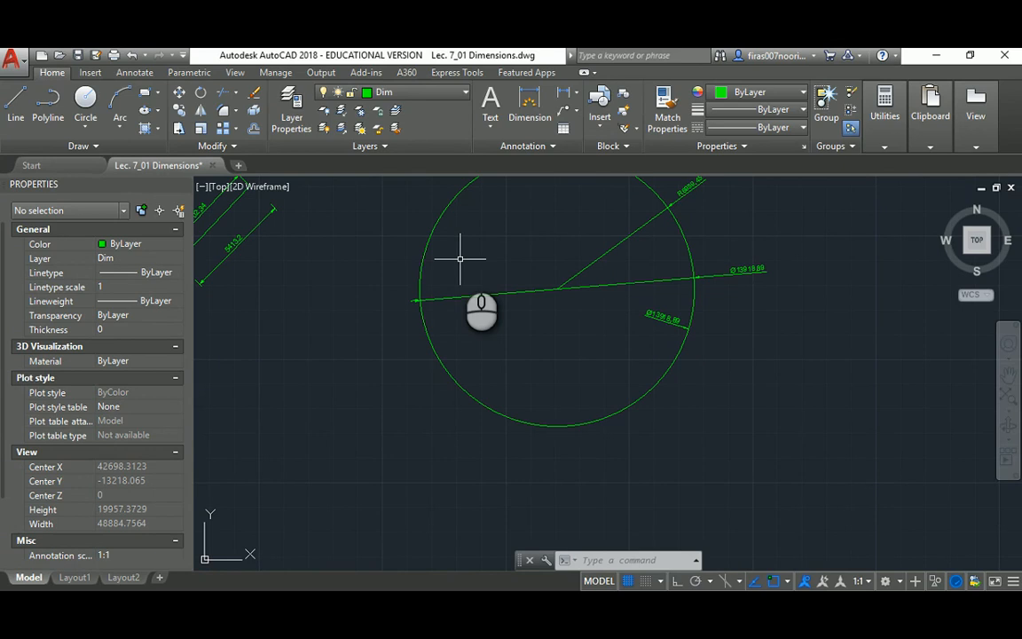
scroll(457, 253, down, 6)
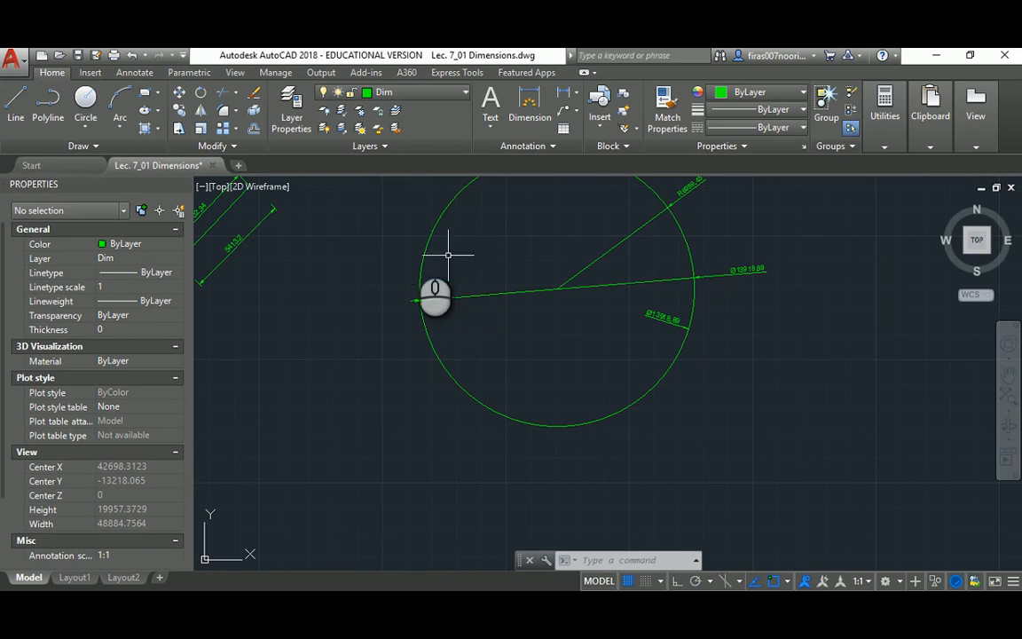
scroll(359, 280, up, 4)
middle_drag(348, 288, 418, 294)
click(140, 74)
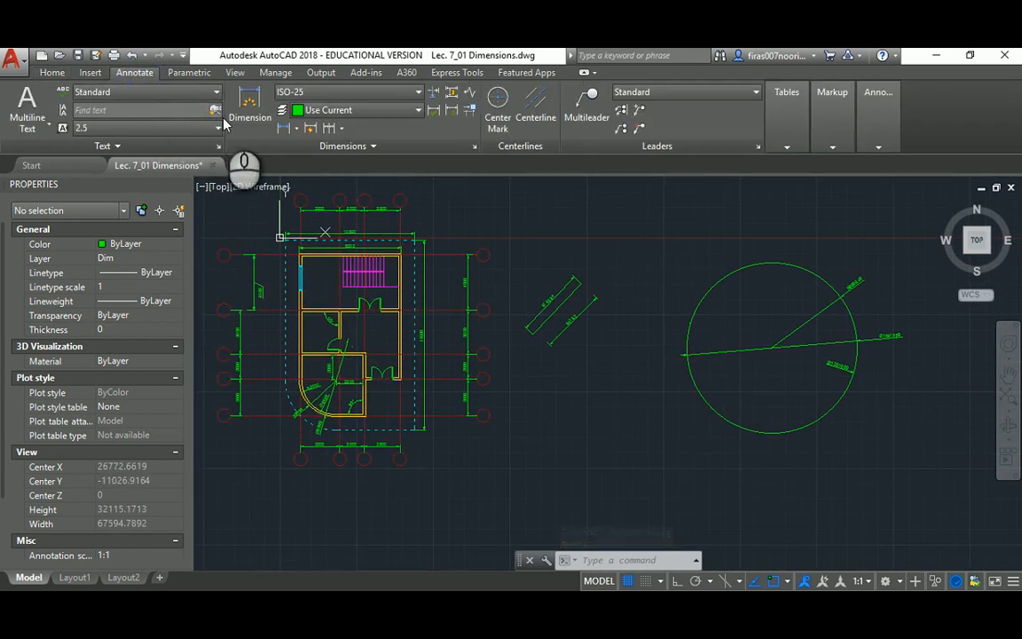
middle_drag(360, 314, 448, 338)
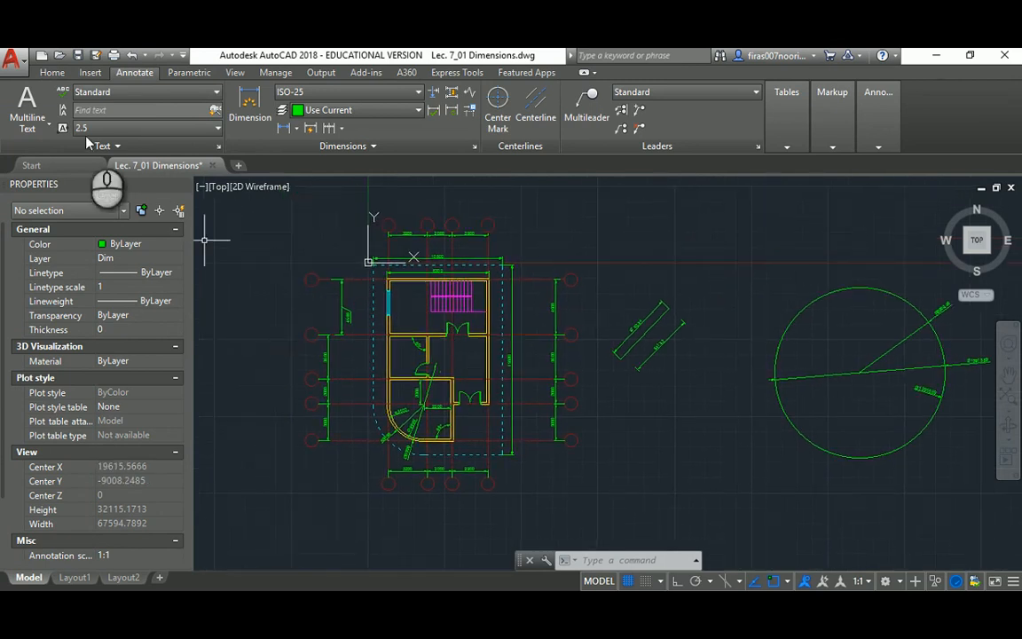
click(52, 72)
scroll(451, 298, up, 2)
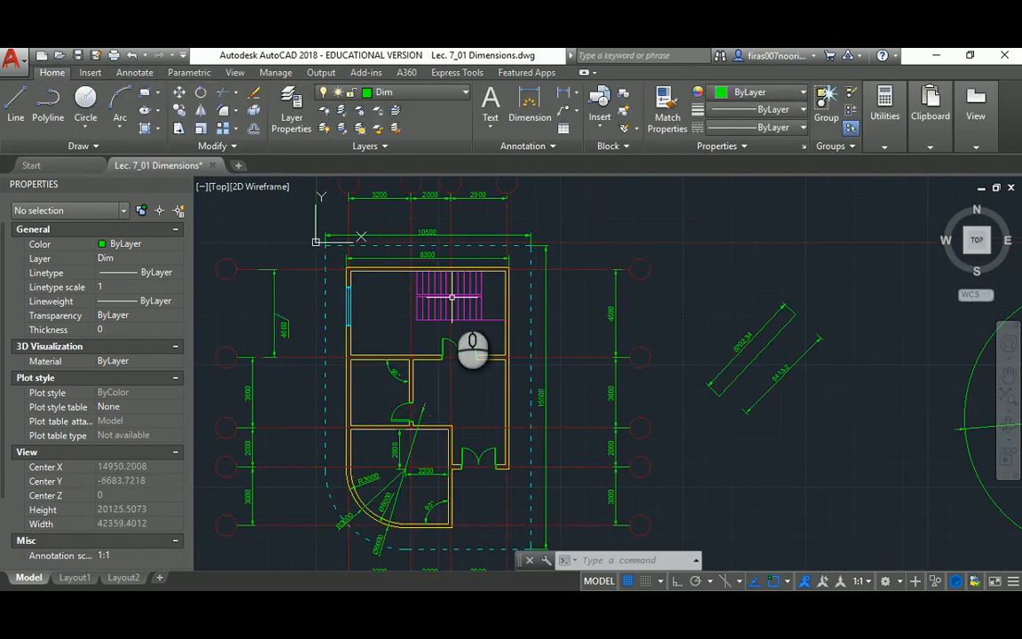
mouse_move(452, 298)
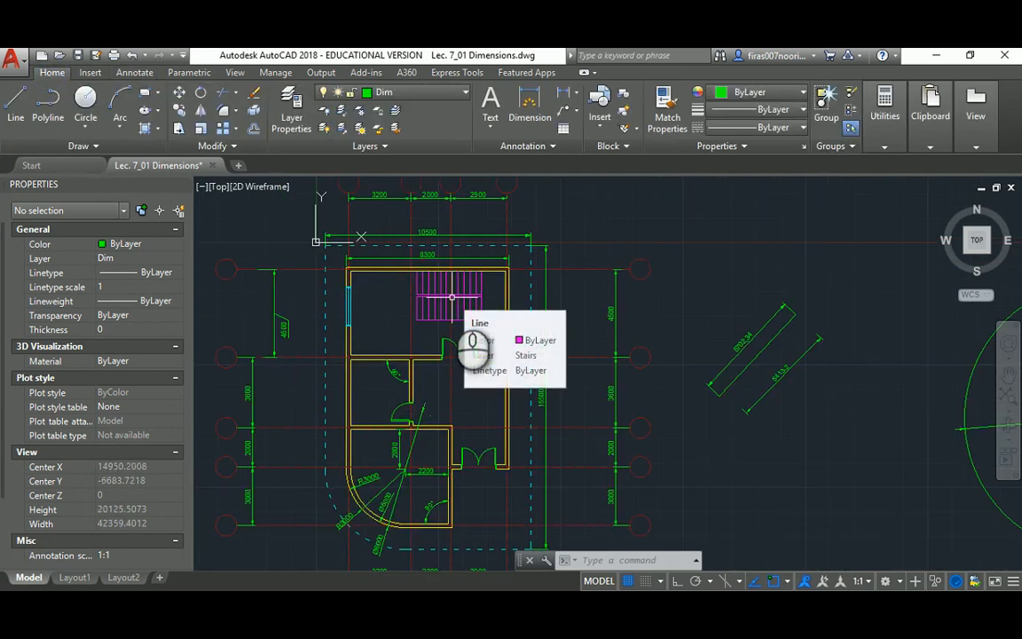